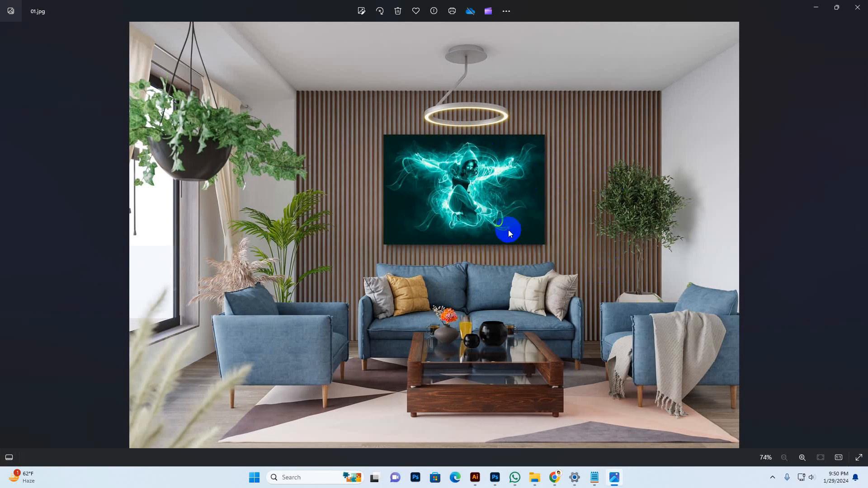
# Browse the sample smoke effect images from 01.jpg through 058.jpg and close the image viewer
pyautogui.press('Right')
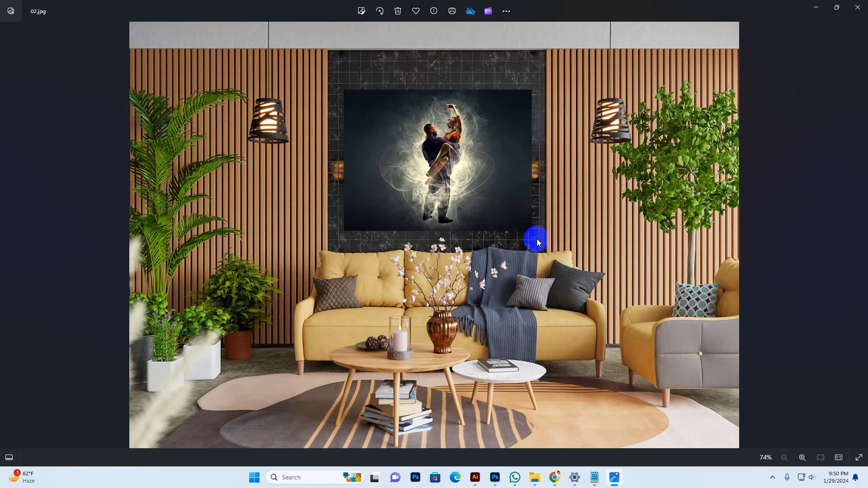
pyautogui.press('Right')
pyautogui.press('Right')
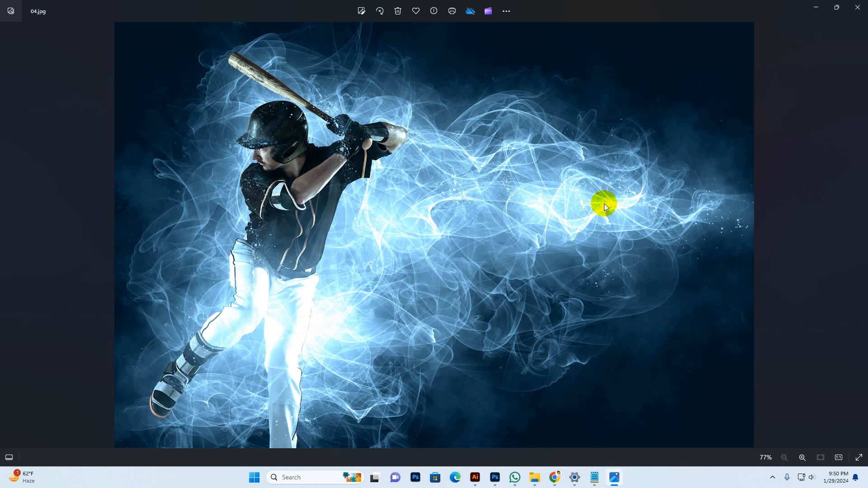
pyautogui.press('Right')
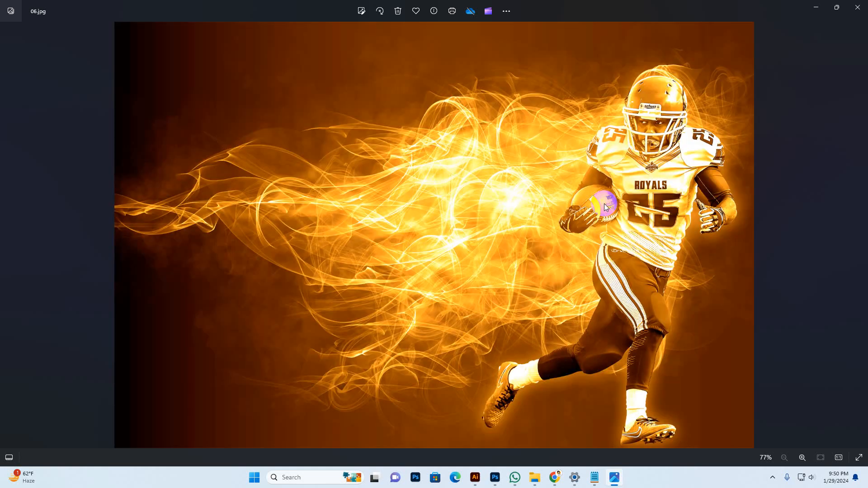
pyautogui.press('Left')
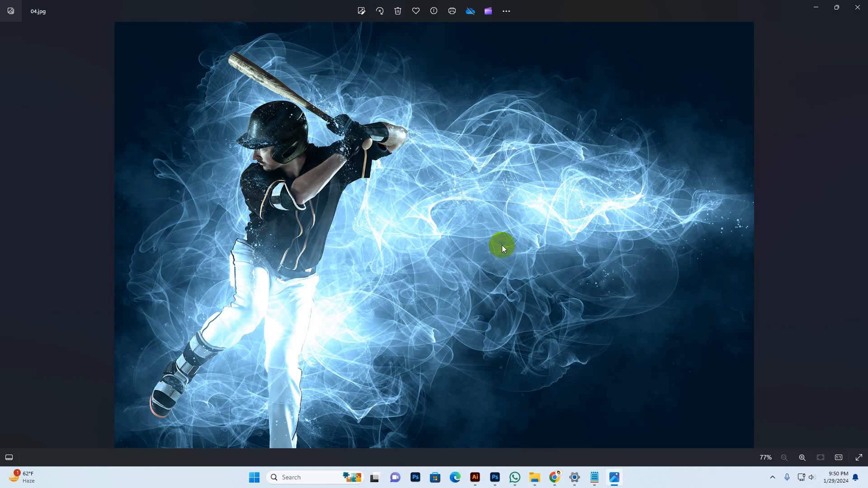
pyautogui.press('Right')
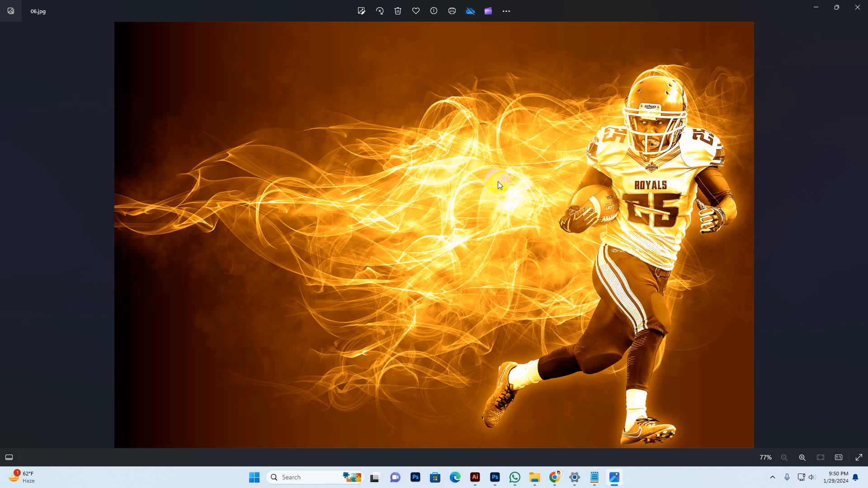
pyautogui.press('Right')
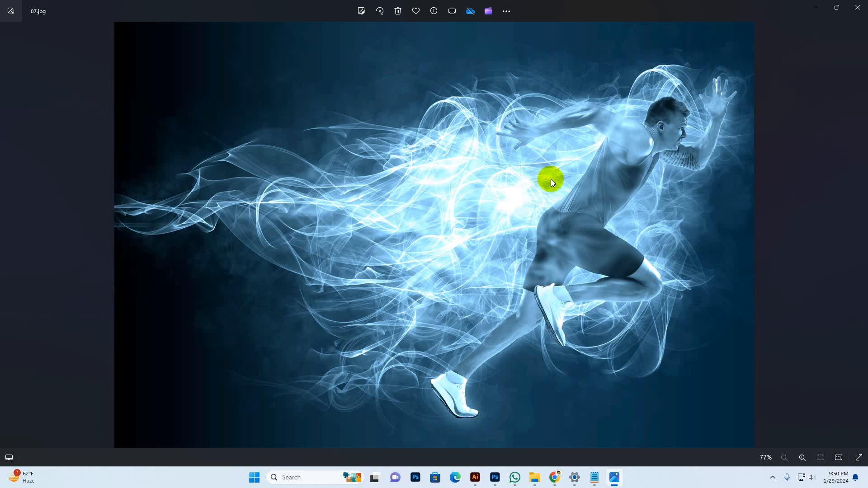
pyautogui.press('Right')
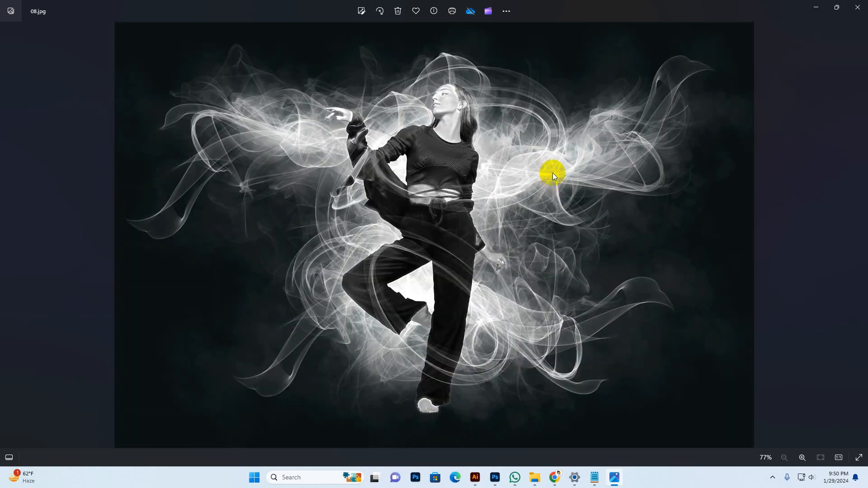
pyautogui.press('Right')
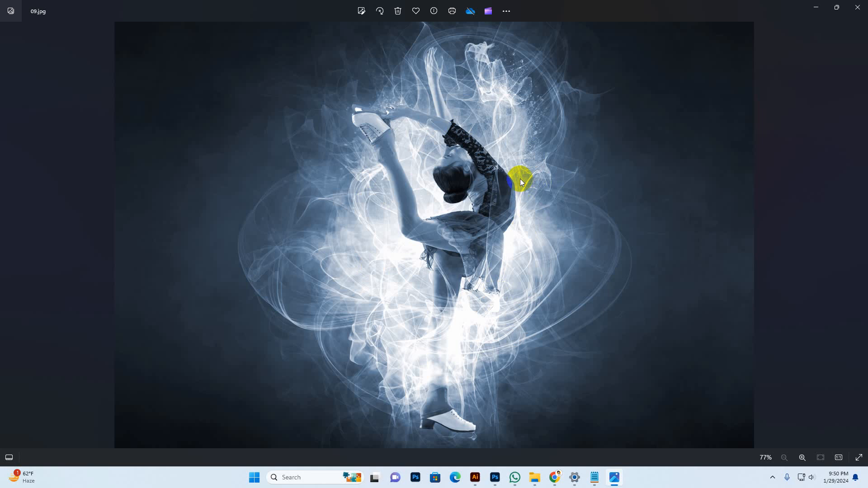
pyautogui.press('Left')
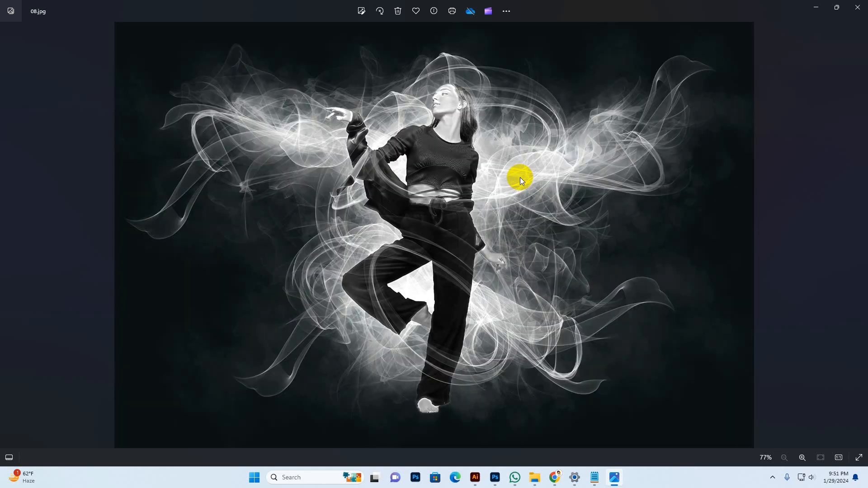
pyautogui.press('Right')
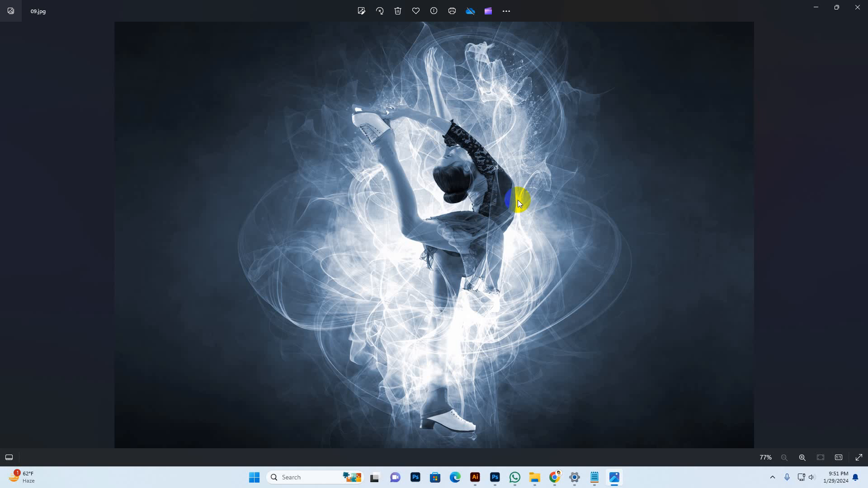
pyautogui.press('Right')
pyautogui.press('Right')
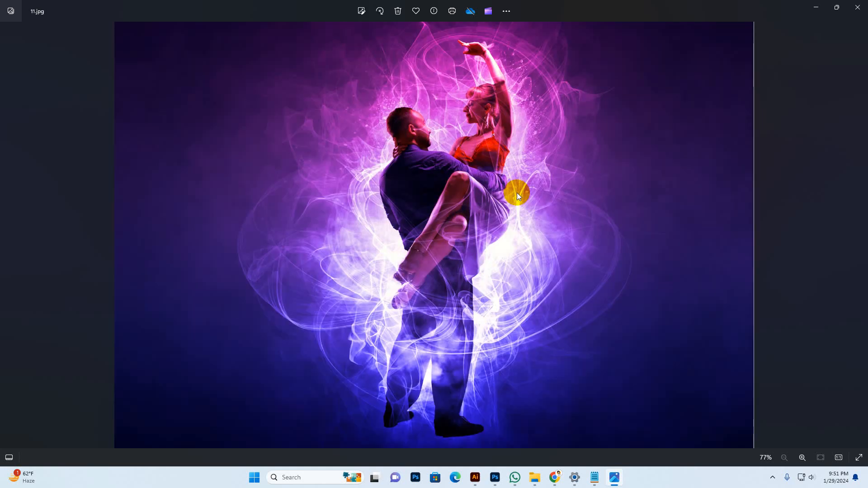
pyautogui.press('Right')
pyautogui.press('Left')
pyautogui.press('Left')
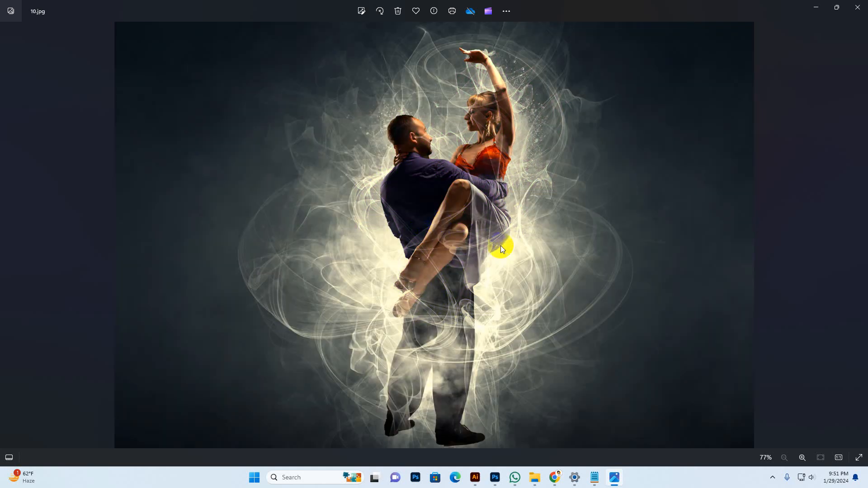
pyautogui.press('Right')
pyautogui.press('Right')
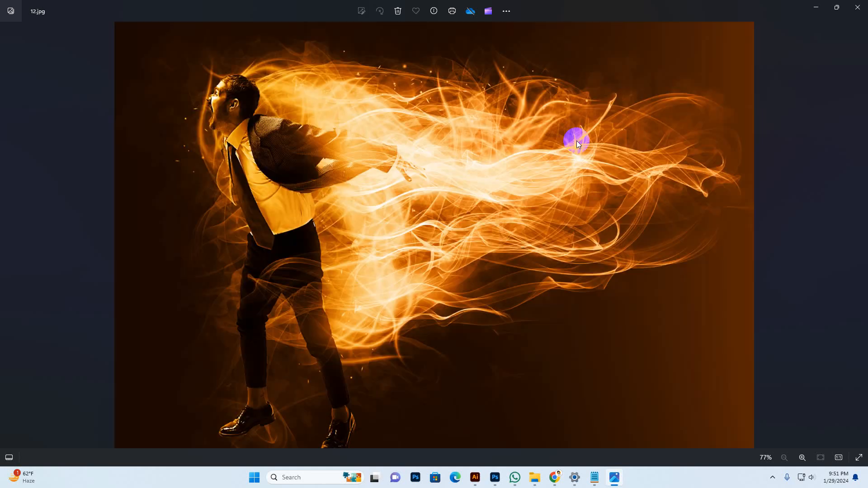
pyautogui.press('Right')
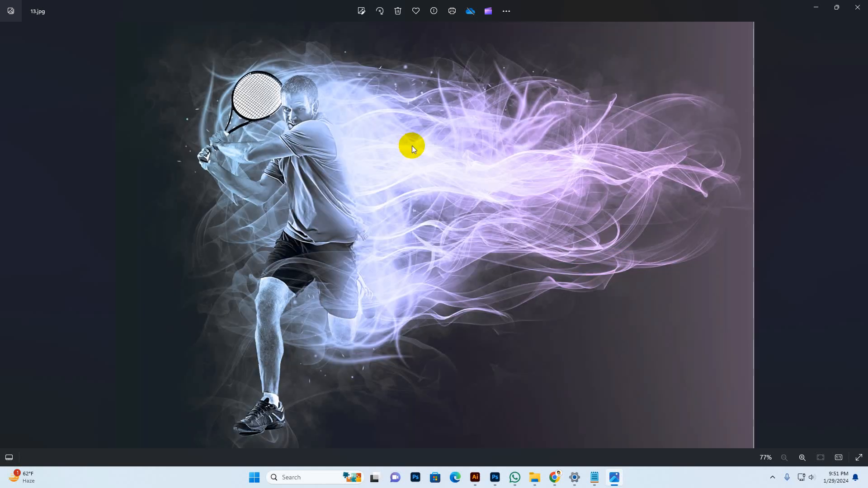
pyautogui.press('Right')
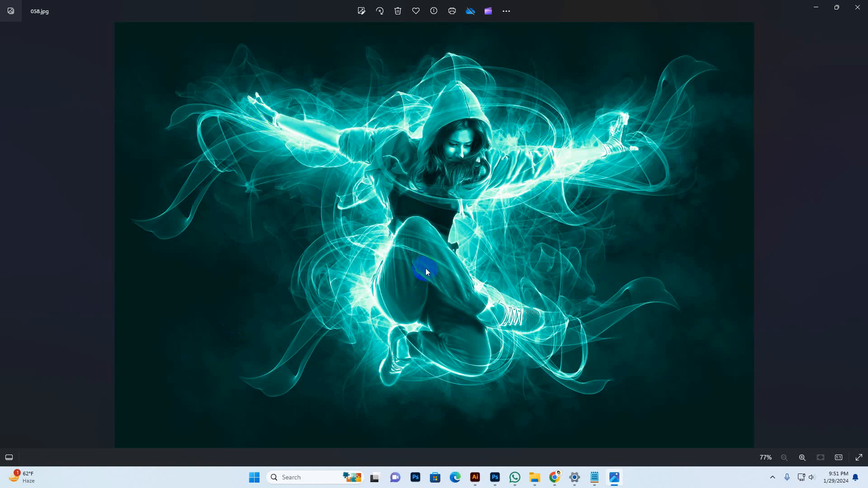
pyautogui.click(856, 9)
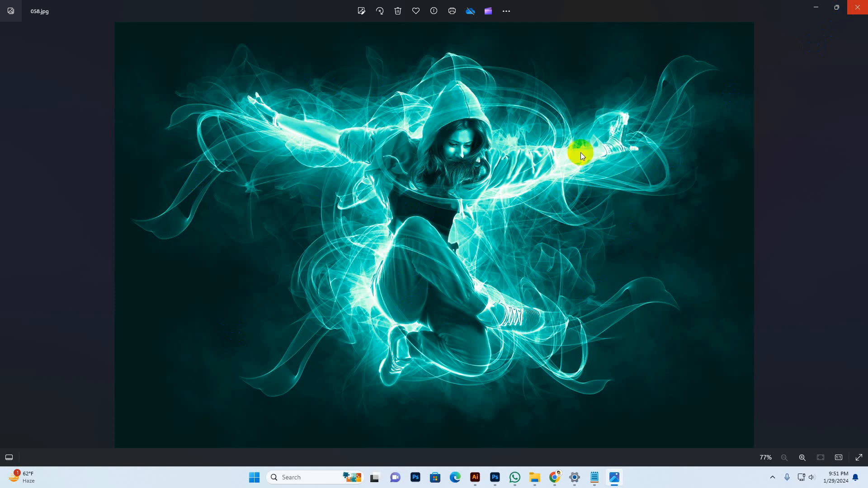
# Check the contents of the Main File Smoke Photo Effect folder and return to the Creative Market 07 folder
pyautogui.click(377, 277)
pyautogui.press('BackSpace')
pyautogui.doubleClick(168, 93)
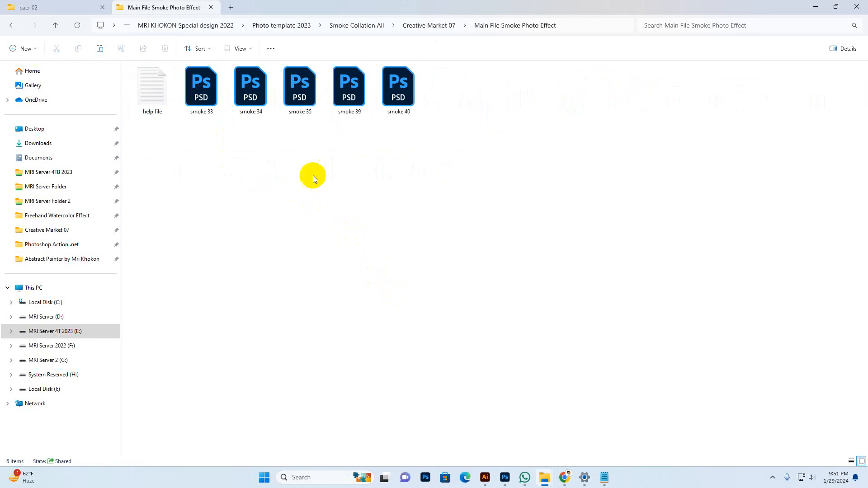
pyautogui.press('BackSpace')
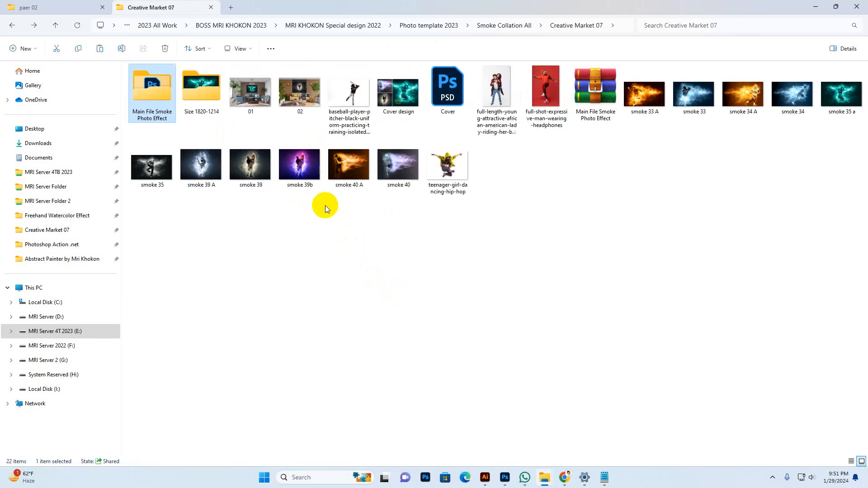
# Preview the smoke 35 a image at full size and close it
pyautogui.click(842, 97)
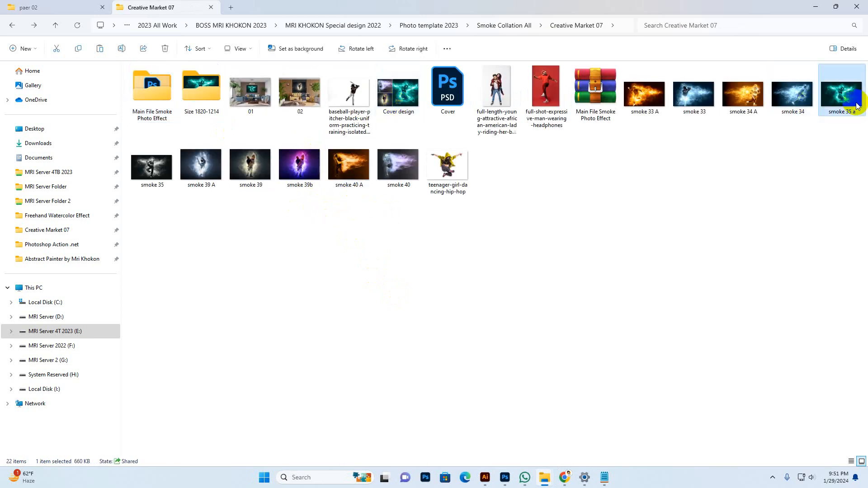
pyautogui.click(791, 113)
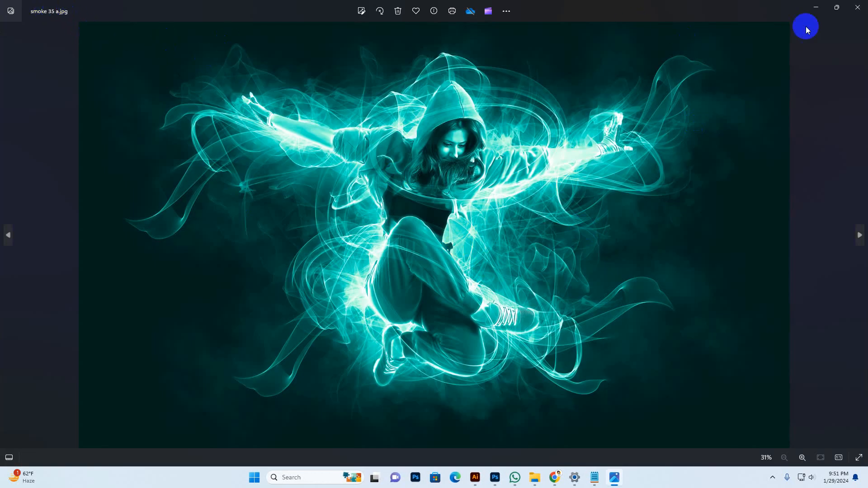
pyautogui.click(858, 8)
# Open the Main File Smoke Photo Effect folder that holds the PSD templates
pyautogui.click(153, 100)
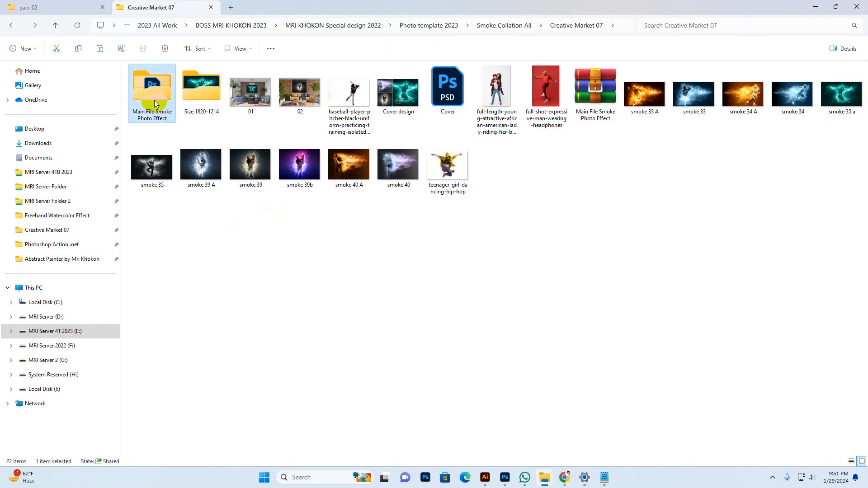
pyautogui.doubleClick(154, 100)
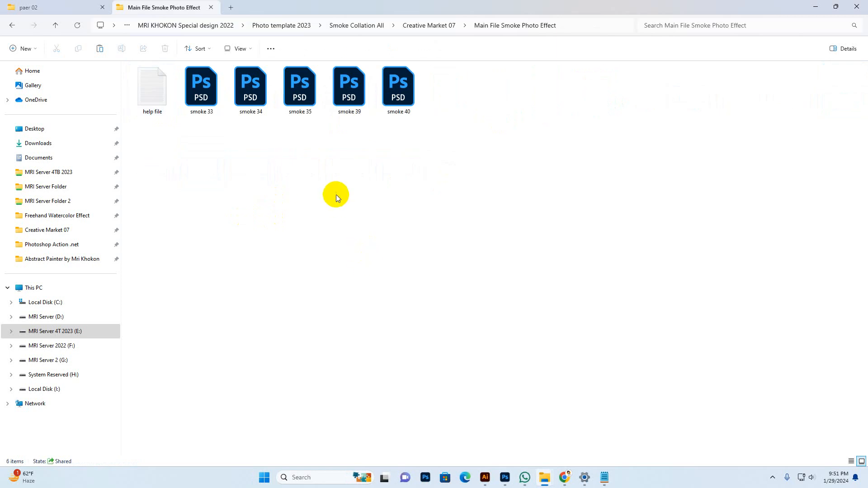
pyautogui.moveTo(434, 143); pyautogui.dragTo(265, 100)
pyautogui.click(279, 148)
pyautogui.click(304, 91)
# Read through the help file for the support, product and usage information, and put its window away
pyautogui.doubleClick(152, 91)
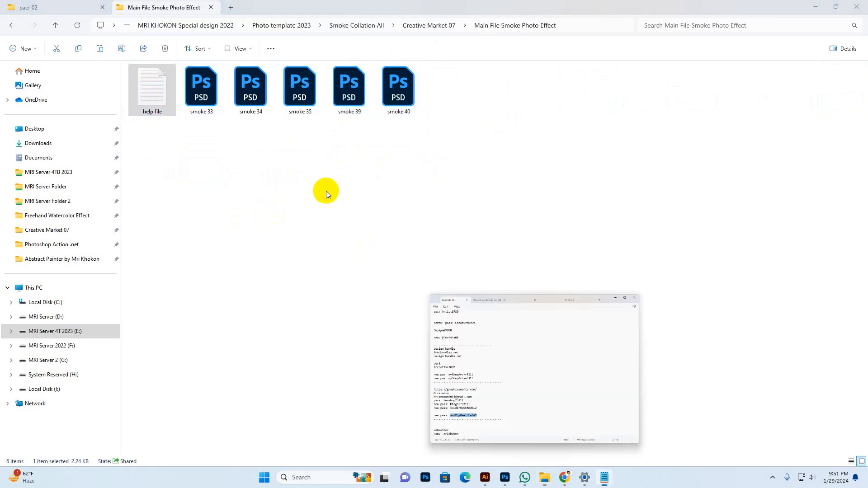
pyautogui.scroll(-2, 407, 253)
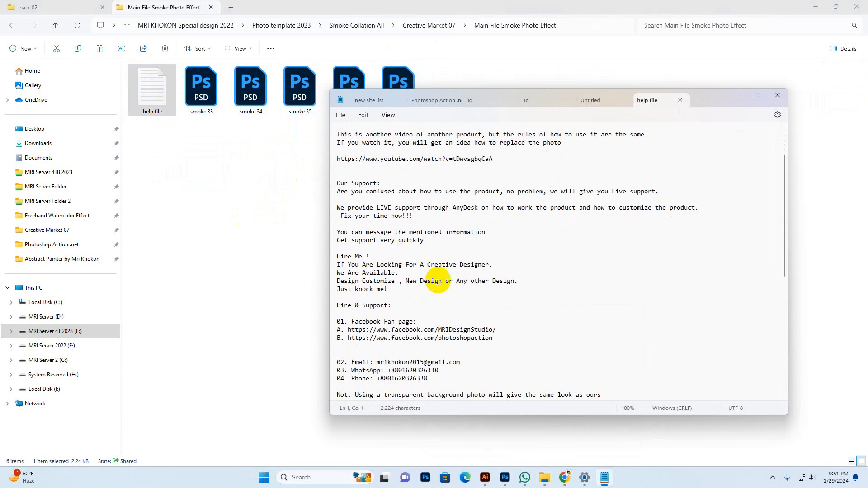
pyautogui.scroll(-2, 461, 317)
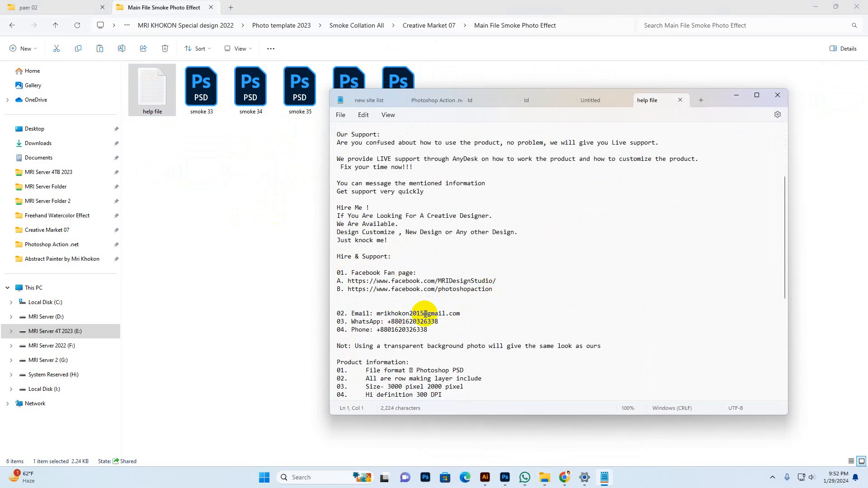
pyautogui.click(467, 312)
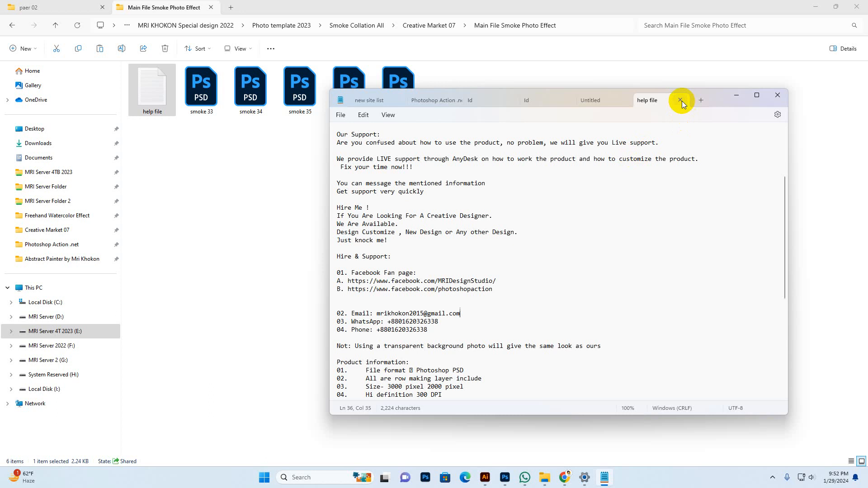
pyautogui.scroll(-4, 497, 288)
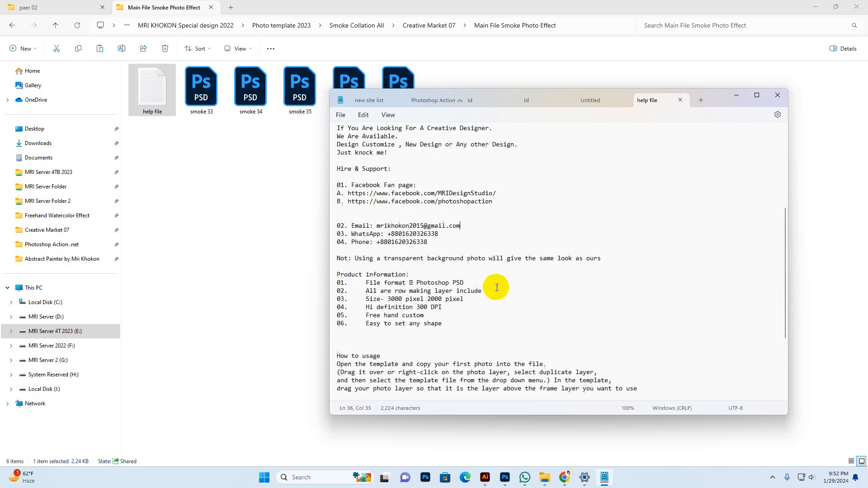
pyautogui.scroll(-5, 497, 288)
pyautogui.scroll(10, 477, 293)
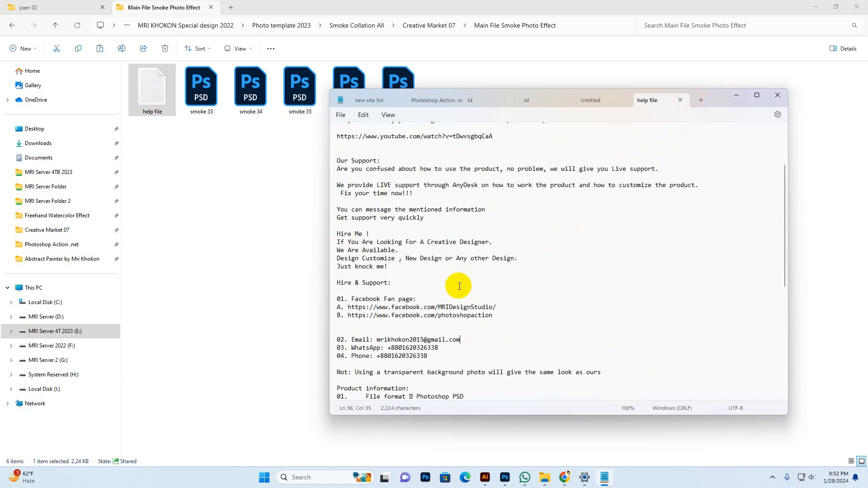
pyautogui.click(737, 95)
# Open the smoke 35 PSD in Photoshop and arrange an enlarged Layers panel beside the silhouette artwork
pyautogui.click(294, 91)
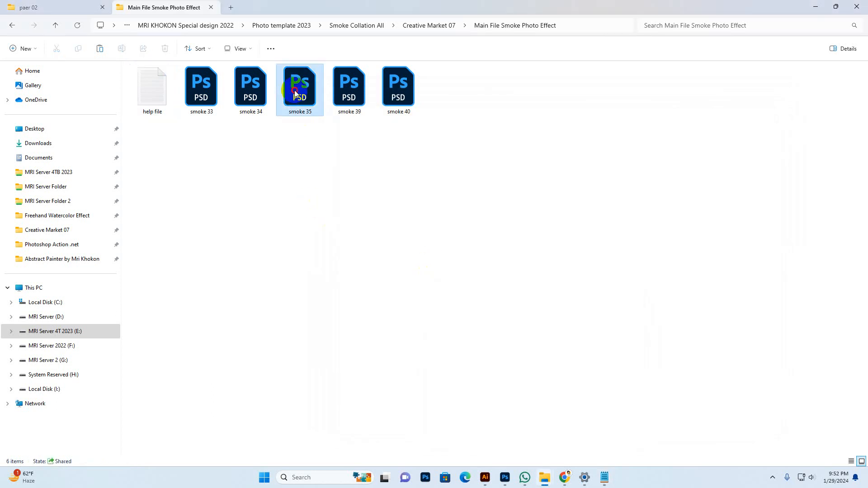
pyautogui.doubleClick(295, 90)
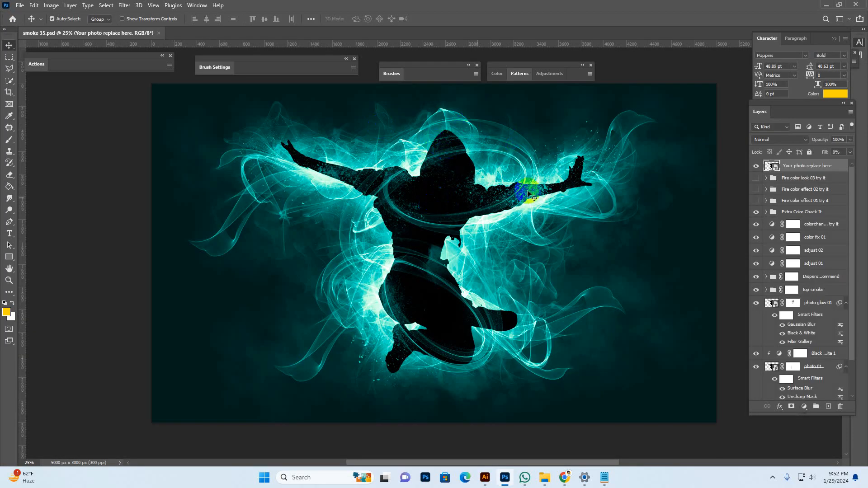
pyautogui.moveTo(760, 110); pyautogui.dragTo(643, 71)
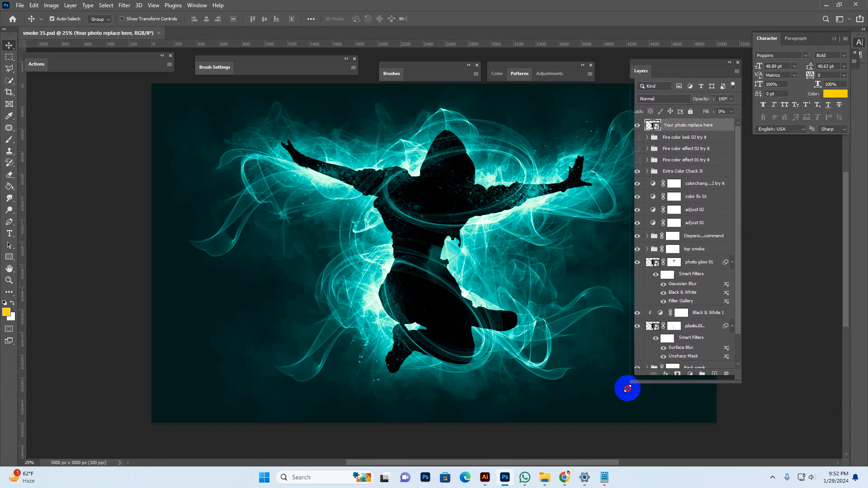
pyautogui.moveTo(628, 389); pyautogui.dragTo(621, 395)
pyautogui.moveTo(480, 203); pyautogui.dragTo(413, 205)
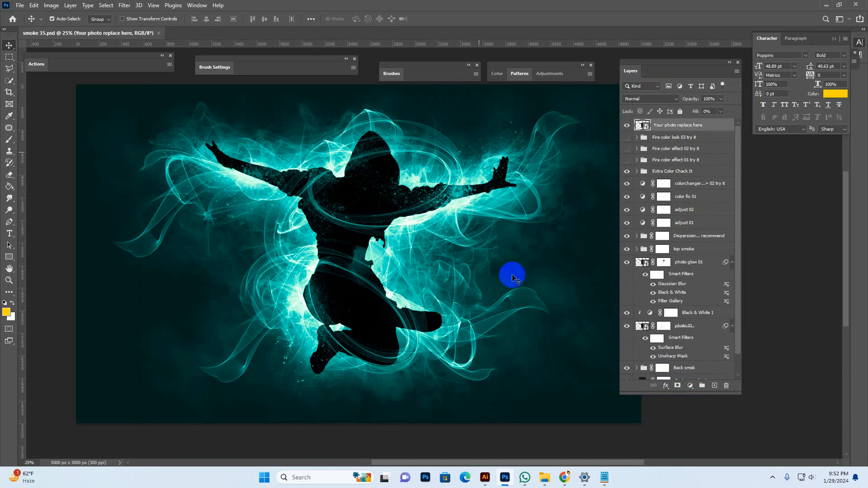
# Open the contents of the "Your photo replace here" smart object for editing
pyautogui.click(643, 127)
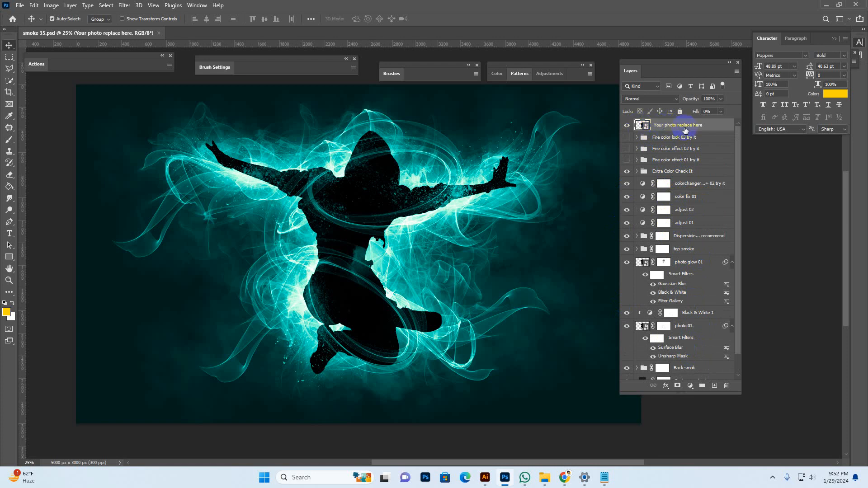
pyautogui.doubleClick(639, 128)
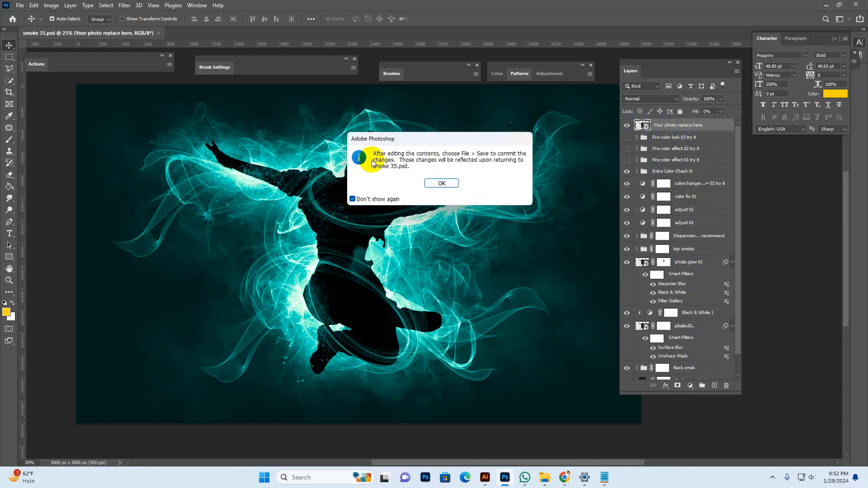
pyautogui.click(442, 184)
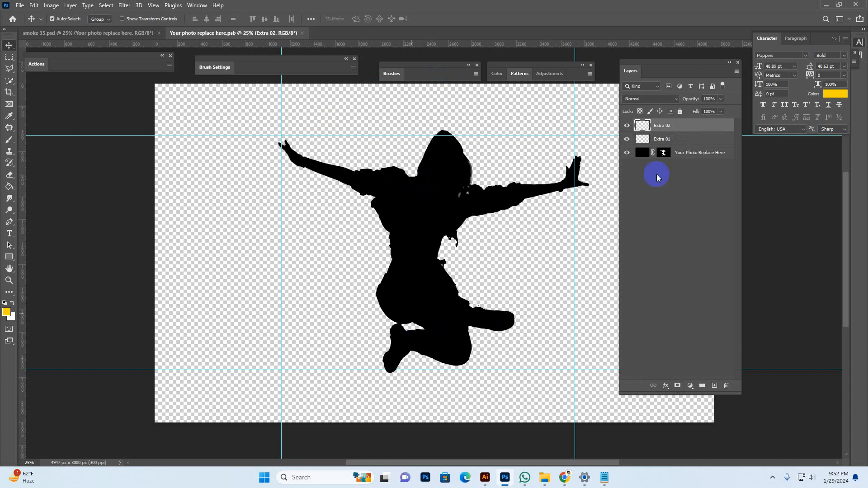
# Move the Layers panel farther off the silhouette artwork, keeping the Extra 02 layer selected
pyautogui.moveTo(649, 63); pyautogui.dragTo(675, 68)
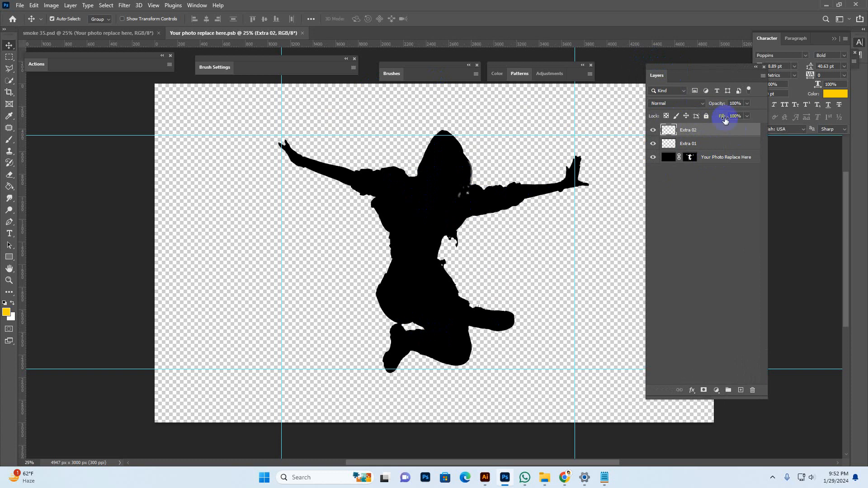
pyautogui.click(705, 144)
pyautogui.click(706, 132)
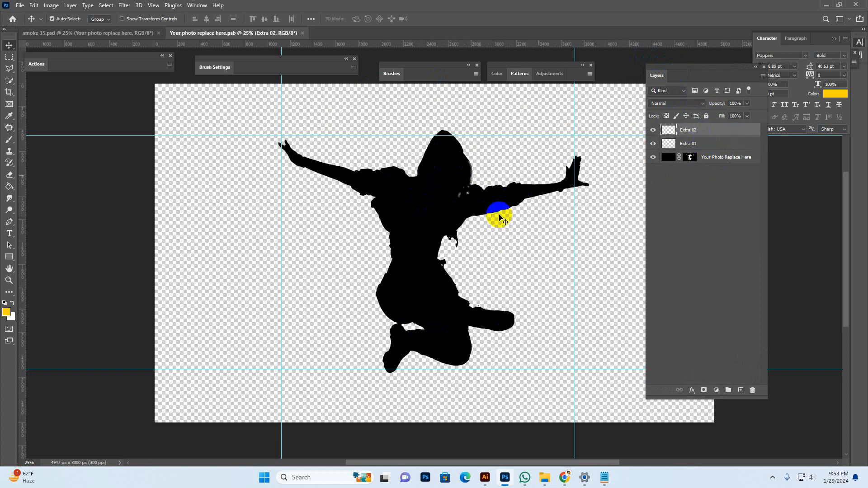
# Open the teenager-girl-dancing-hip-hop photo from the Creative Market 07 folder as its own document in Photoshop
pyautogui.moveTo(545, 475)
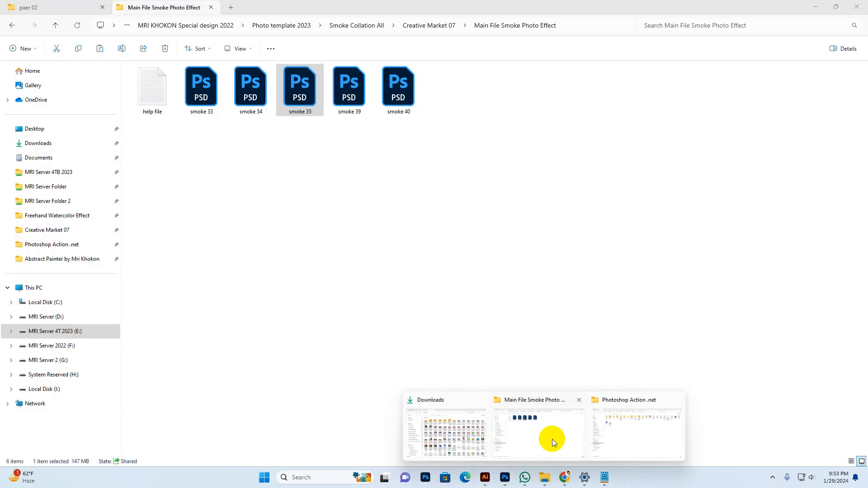
pyautogui.click(553, 438)
pyautogui.hotkey('alt', 'Up')
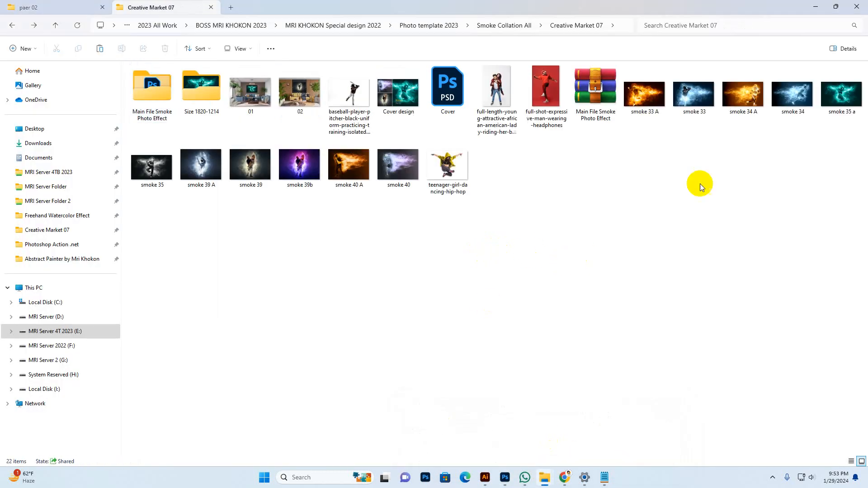
pyautogui.moveTo(445, 169); pyautogui.dragTo(517, 96)
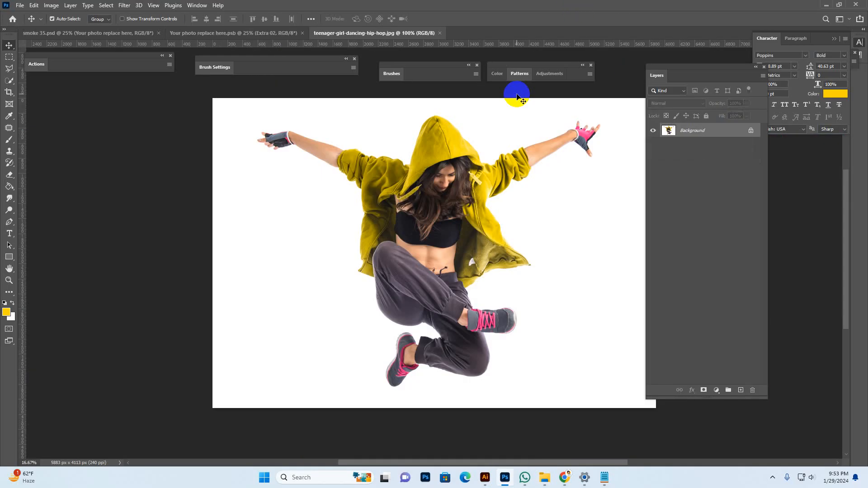
# Select the dancer with Select Subject of the Quick Selection tool and mask out the white background
pyautogui.click(9, 81)
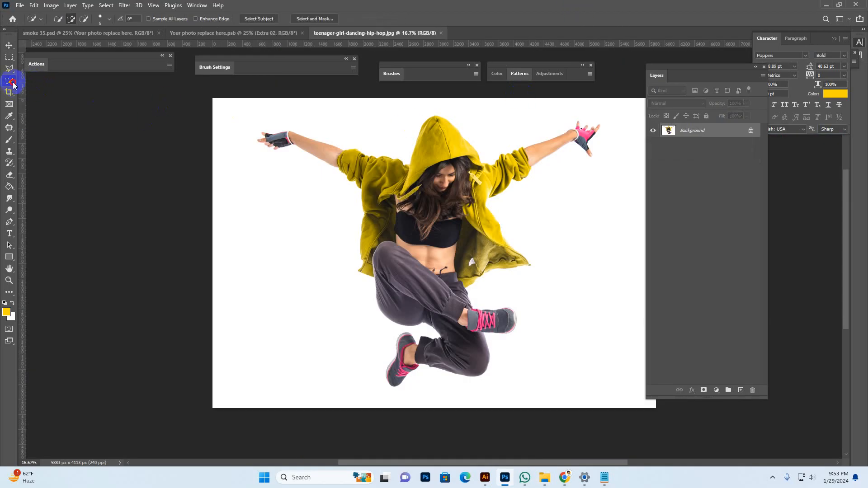
pyautogui.rightClick(13, 85)
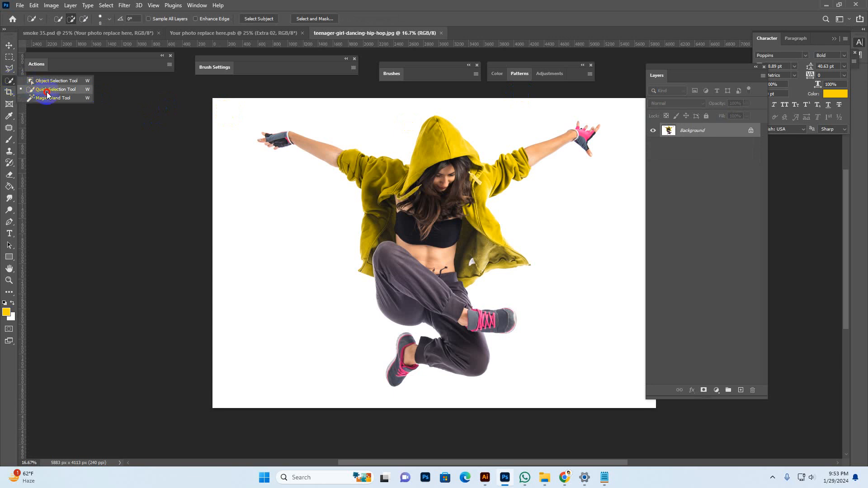
pyautogui.click(47, 94)
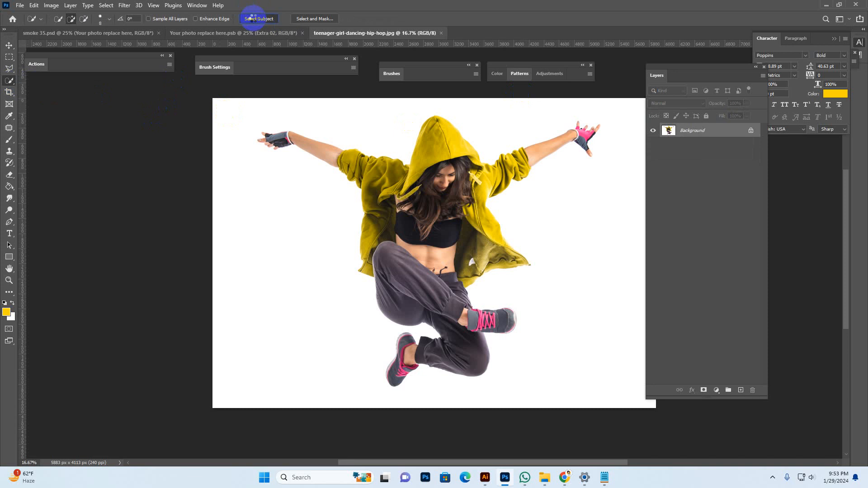
pyautogui.click(254, 19)
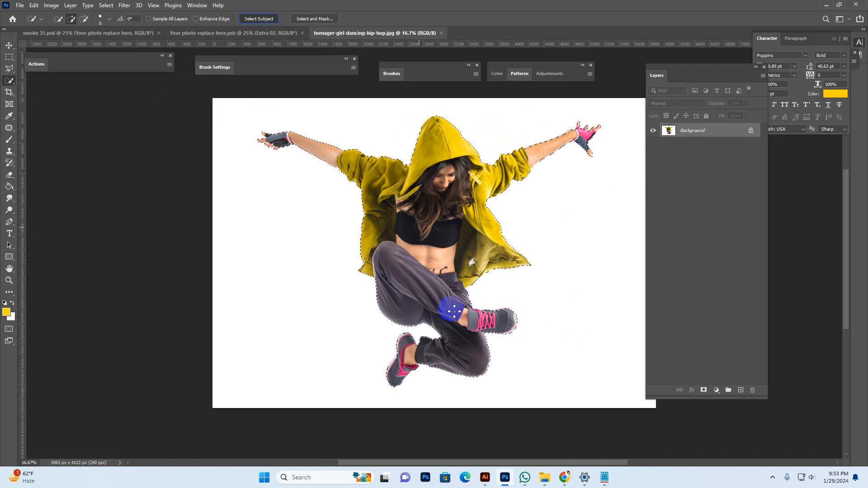
pyautogui.click(704, 391)
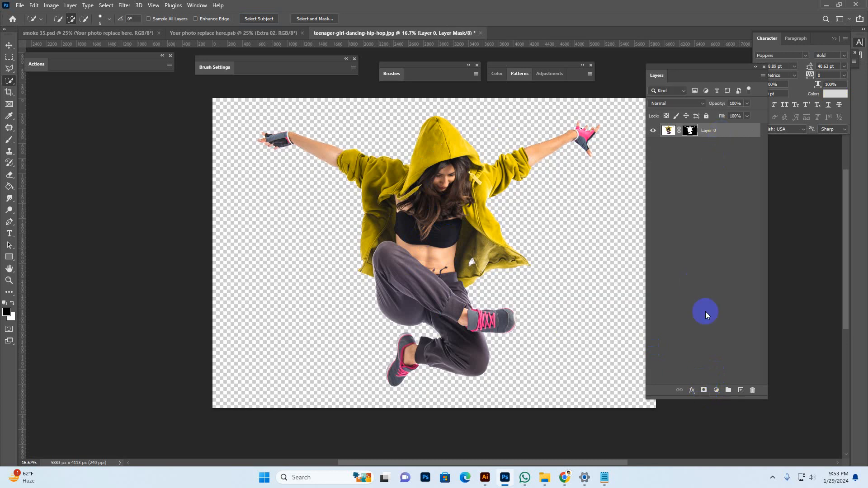
# Copy the masked dancer layer into the Your photo replace here.psb document, accepting the colour profile conversion
pyautogui.click(668, 130)
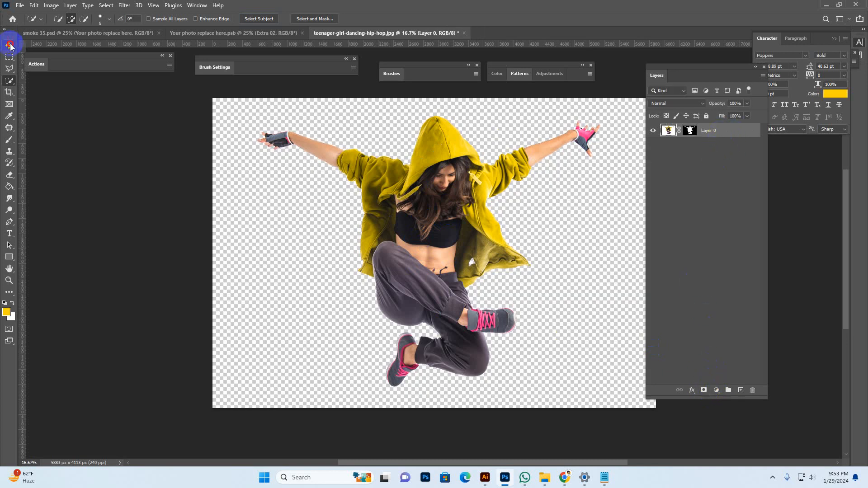
pyautogui.click(9, 45)
pyautogui.moveTo(460, 219)
pyautogui.mouseDown()
pyautogui.moveTo(240, 29)
pyautogui.moveTo(465, 213)
pyautogui.mouseUp()
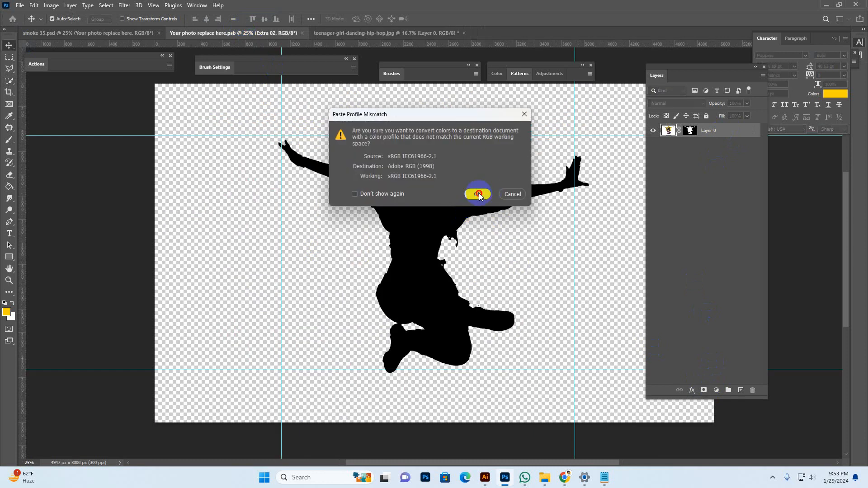
pyautogui.click(477, 194)
# Scale the dancer layer to 60.45% and centre it over the black silhouette, with the transform controls turned off again
pyautogui.hotkey('ctrl', '-')
pyautogui.hotkey('ctrl', '-')
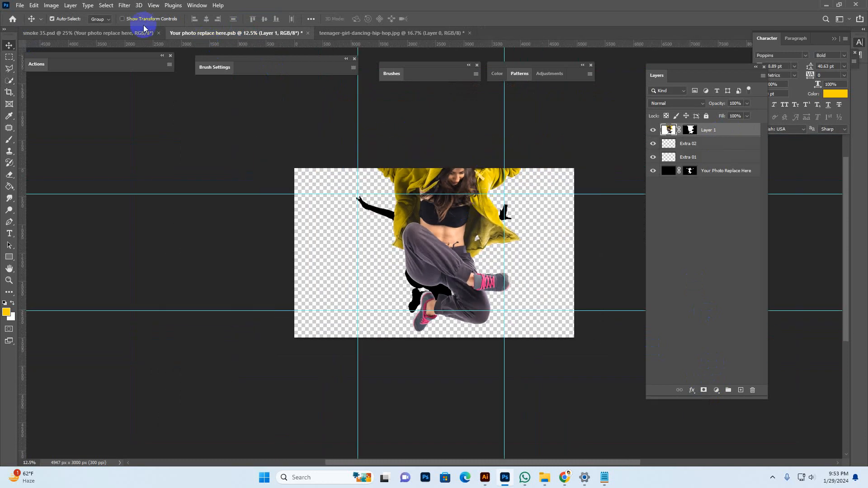
pyautogui.click(121, 19)
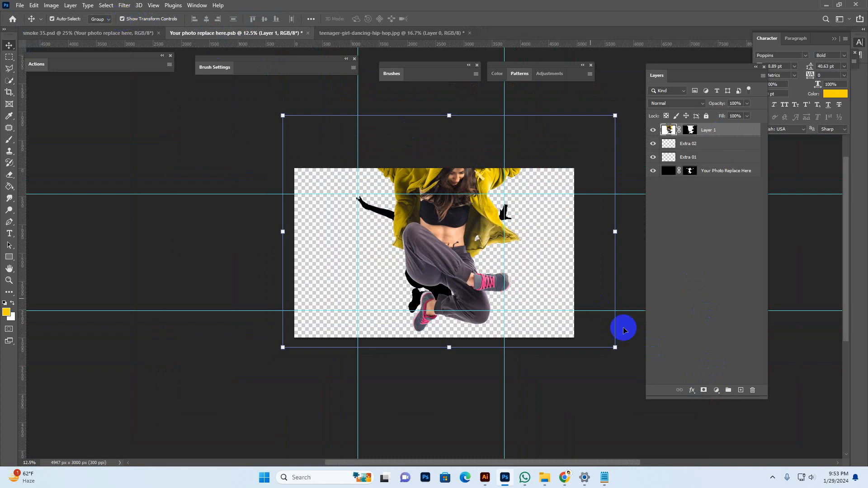
pyautogui.moveTo(615, 348); pyautogui.dragTo(548, 300)
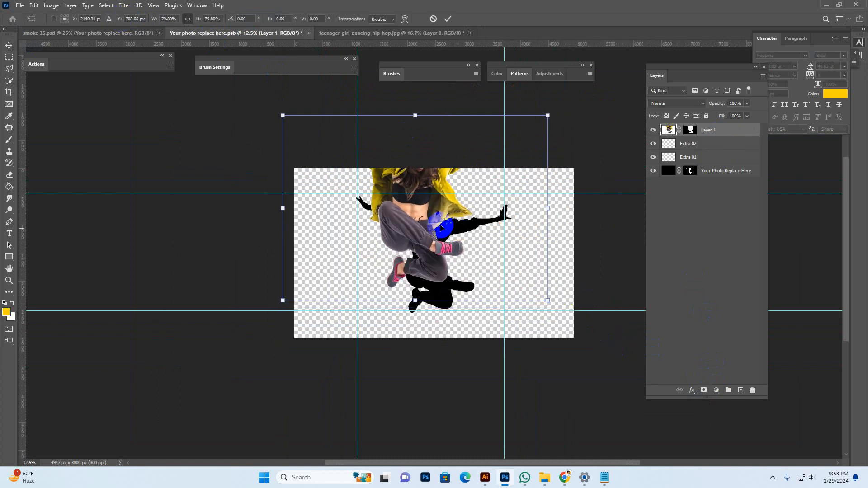
pyautogui.moveTo(444, 226); pyautogui.dragTo(462, 271)
pyautogui.moveTo(567, 160); pyautogui.dragTo(524, 190)
pyautogui.moveTo(463, 240); pyautogui.dragTo(484, 235)
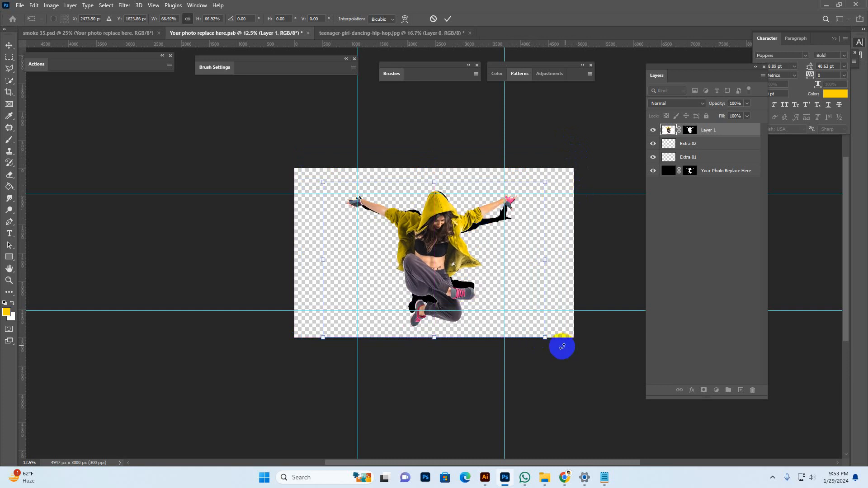
pyautogui.moveTo(548, 338); pyautogui.dragTo(525, 322)
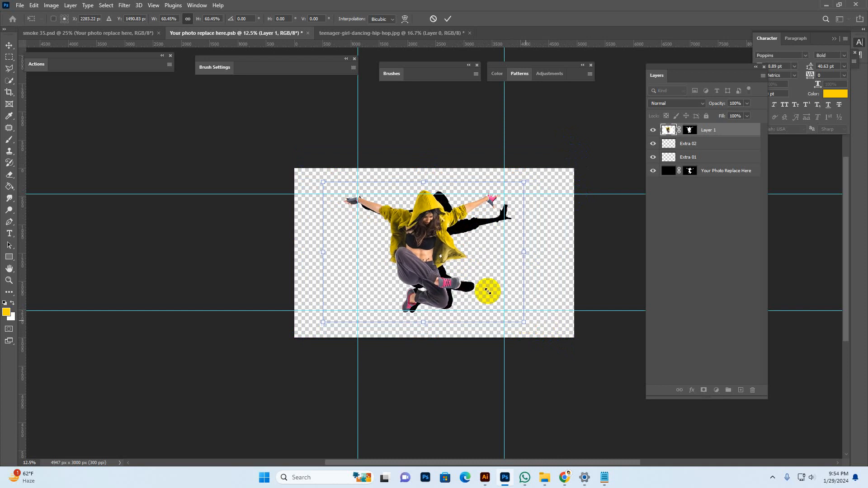
pyautogui.moveTo(453, 281); pyautogui.dragTo(464, 283)
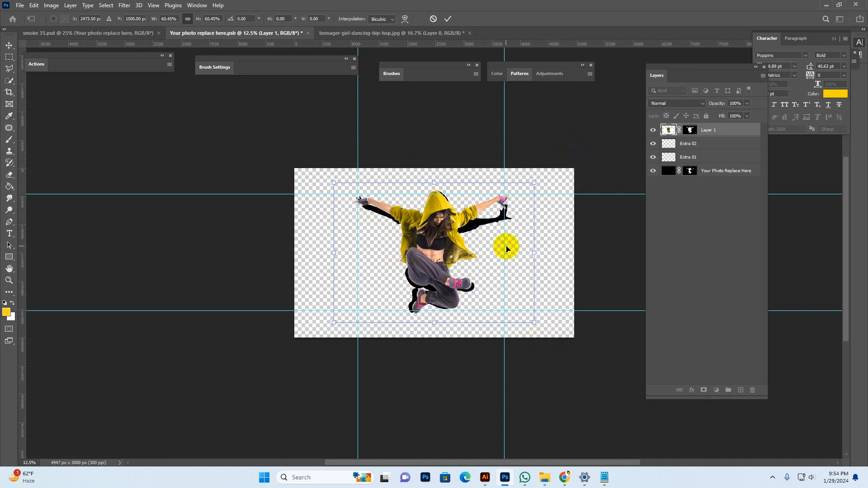
pyautogui.press('Return')
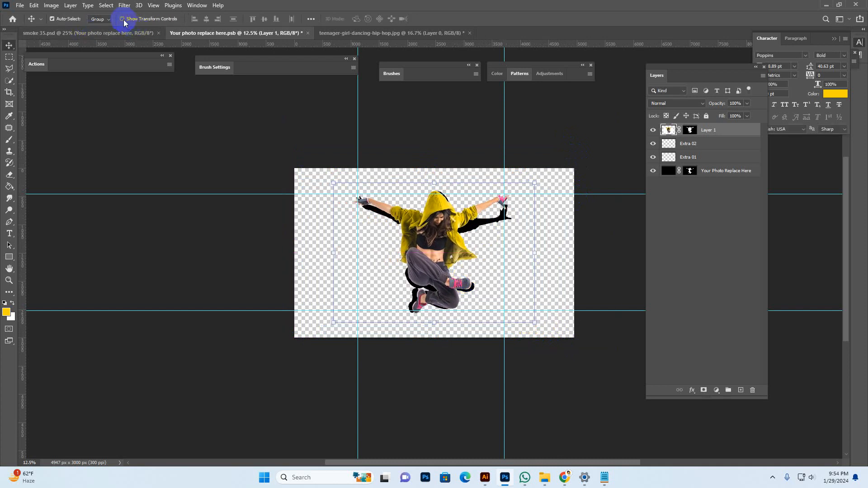
pyautogui.click(125, 20)
# Hide the Your Photo Replace Here silhouette layer and reselect the dancer layer
pyautogui.press('z')
pyautogui.moveTo(470, 244); pyautogui.dragTo(724, 174)
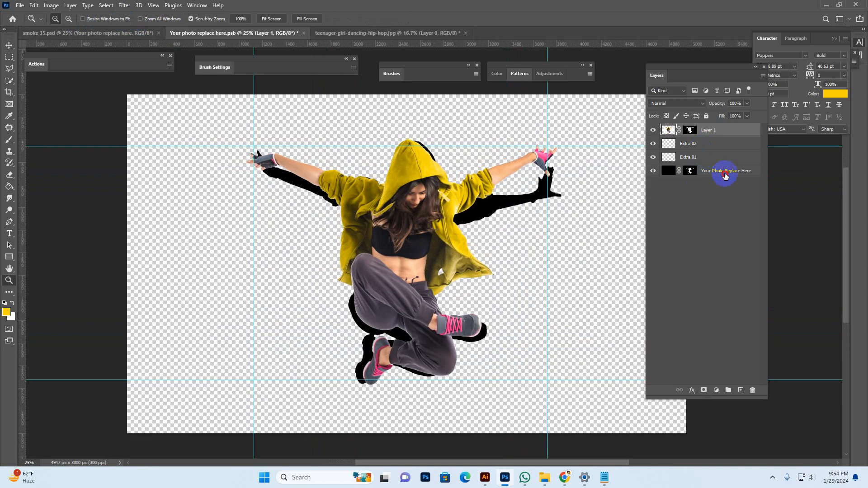
pyautogui.click(669, 171)
pyautogui.click(653, 172)
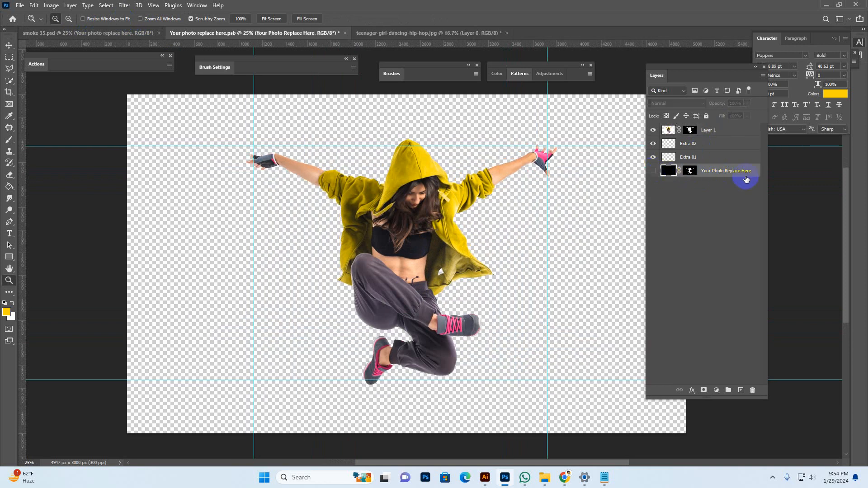
pyautogui.click(669, 172)
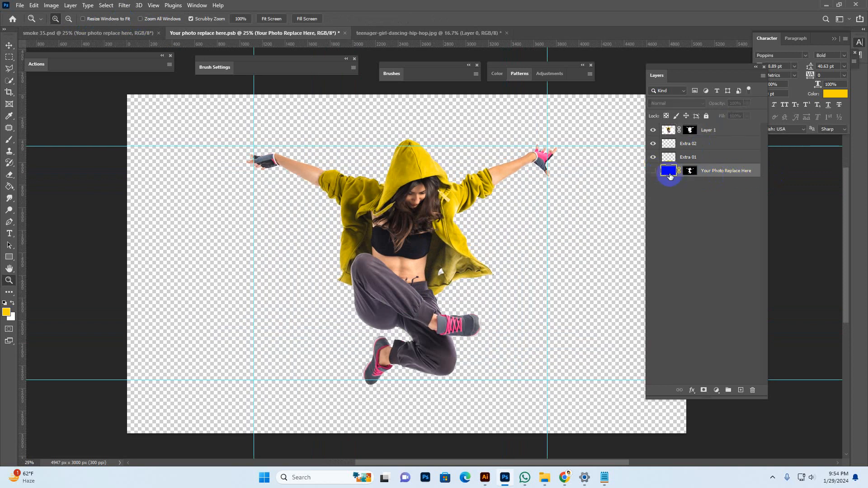
pyautogui.click(653, 172)
pyautogui.click(653, 172)
pyautogui.click(653, 172)
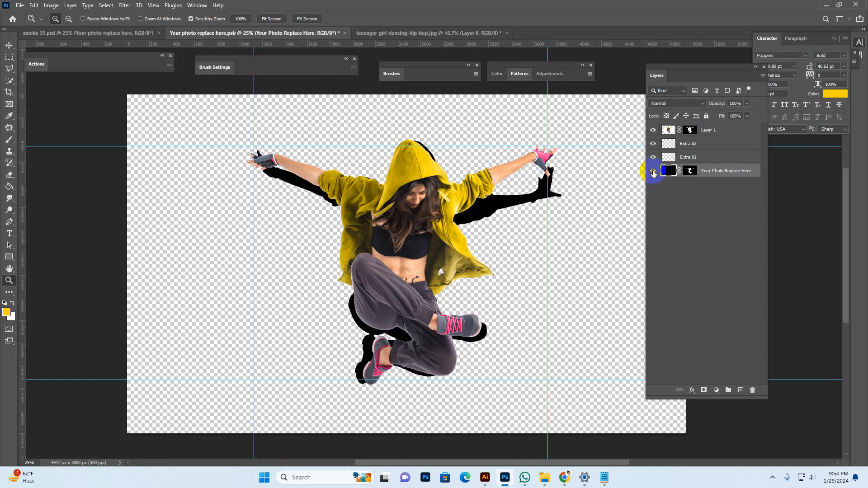
pyautogui.click(654, 173)
pyautogui.click(668, 173)
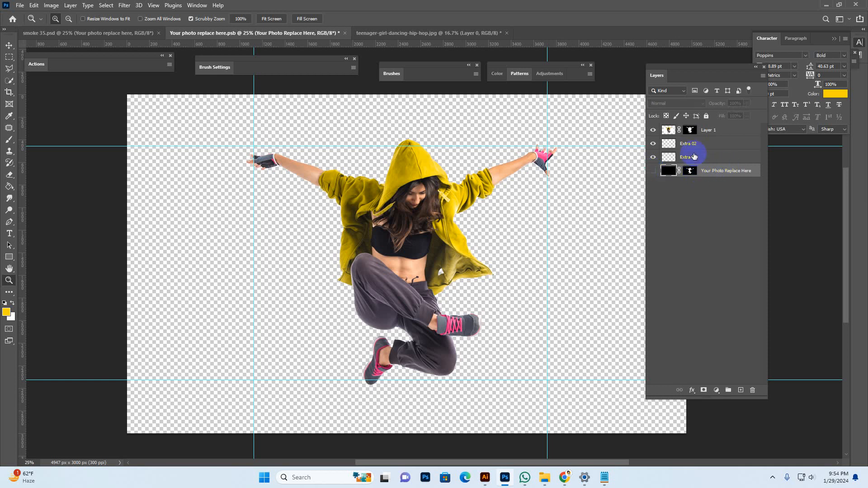
pyautogui.click(664, 130)
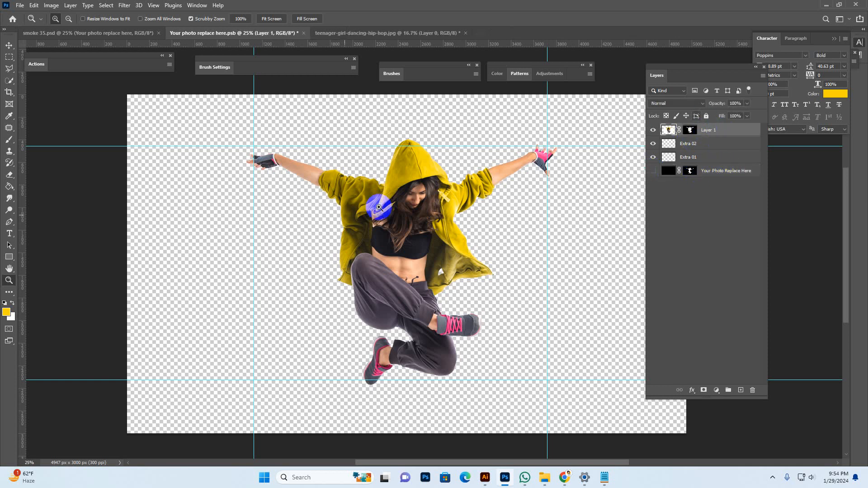
# Save the smart object contents and view the updated smoke effect in the smoke 35 document
pyautogui.click(9, 46)
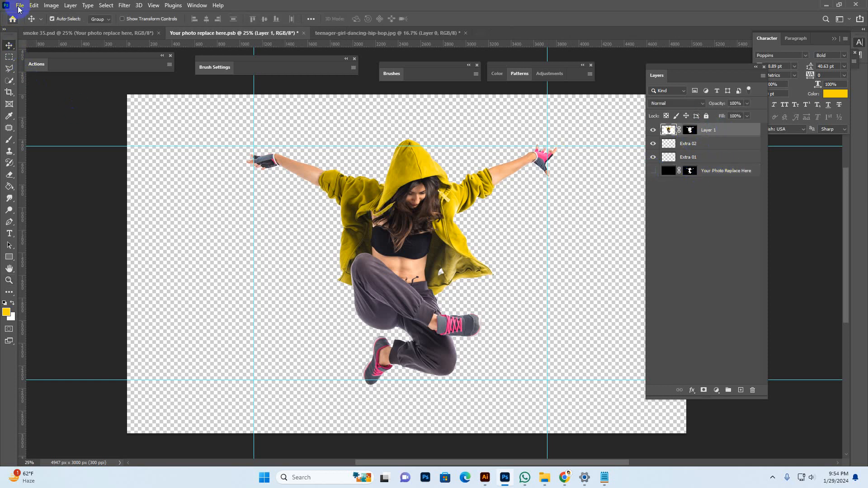
pyautogui.click(20, 5)
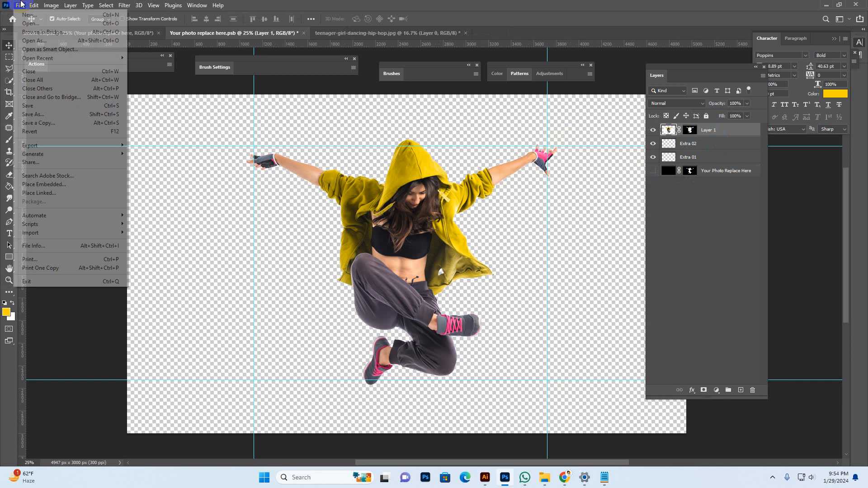
pyautogui.click(28, 106)
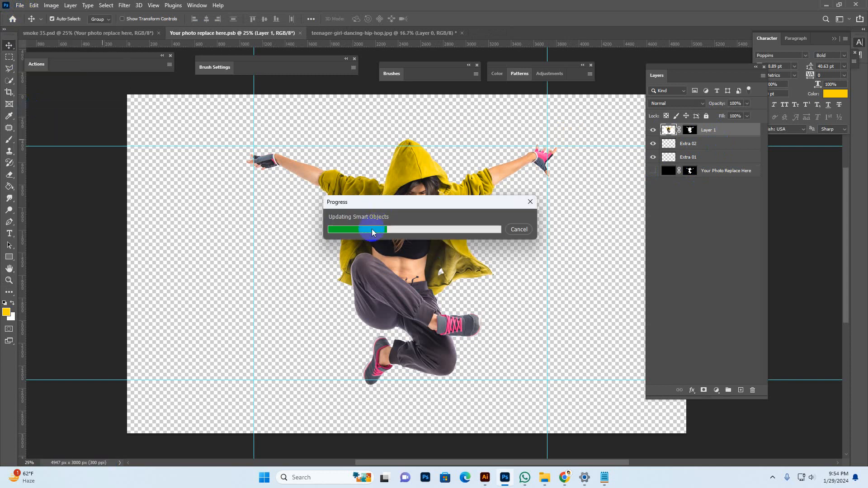
pyautogui.click(120, 35)
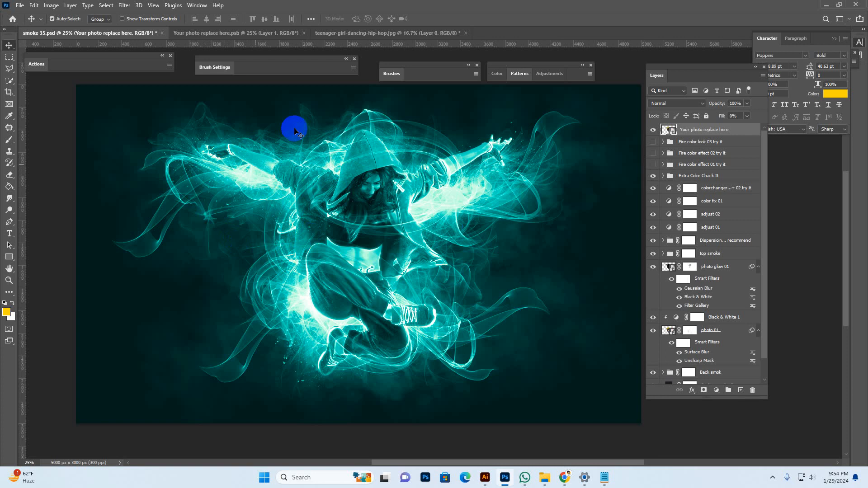
# Return to the smart object document, scale the dancer layer down to 93.05% and centre it on the canvas
pyautogui.click(265, 34)
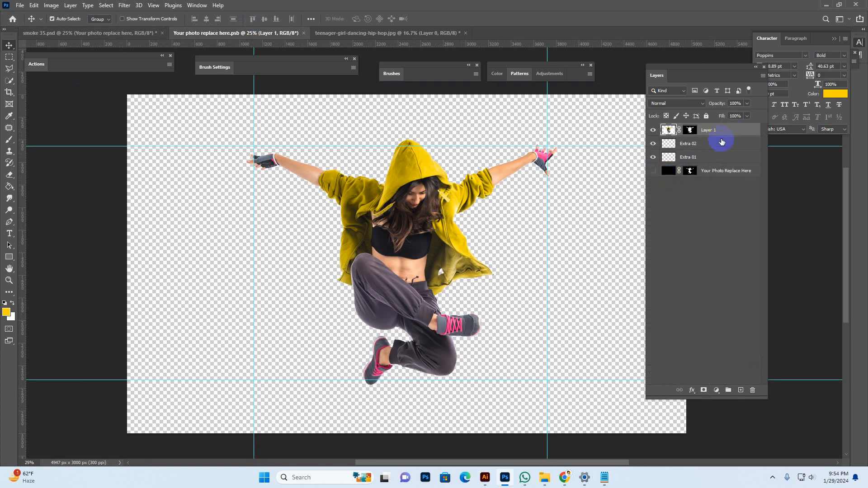
pyautogui.moveTo(434, 209); pyautogui.dragTo(433, 217)
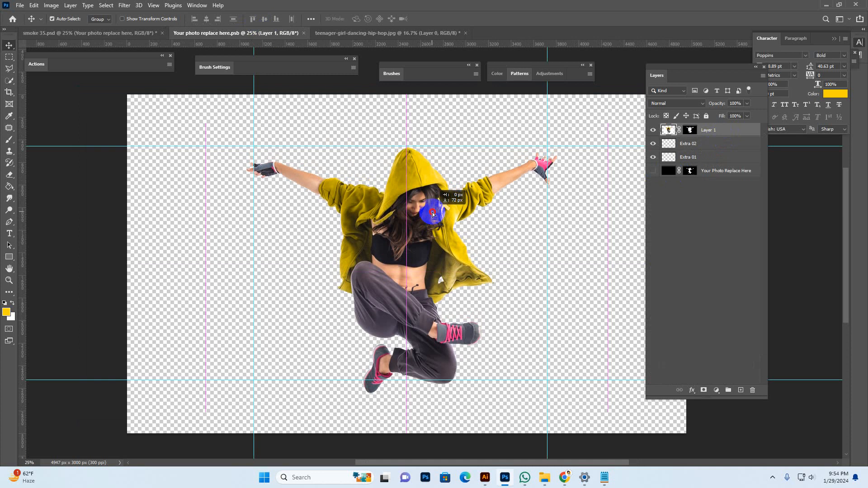
pyautogui.hotkey('ctrl', 't')
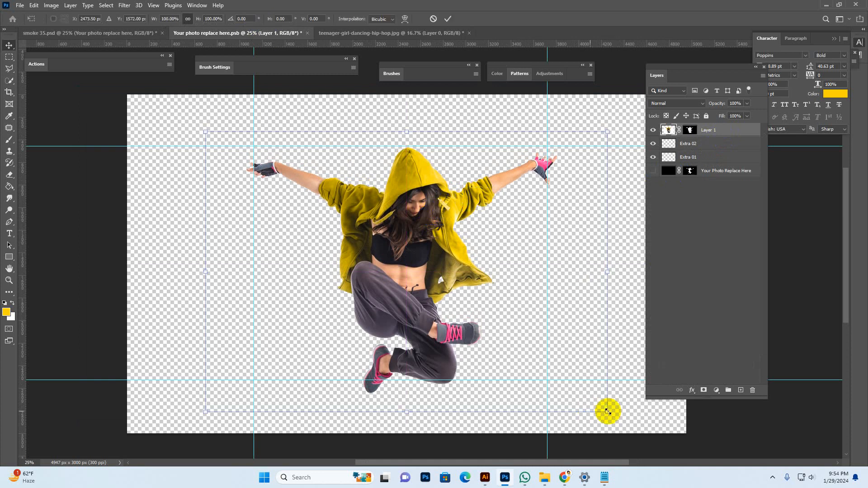
pyautogui.moveTo(609, 412); pyautogui.dragTo(581, 387)
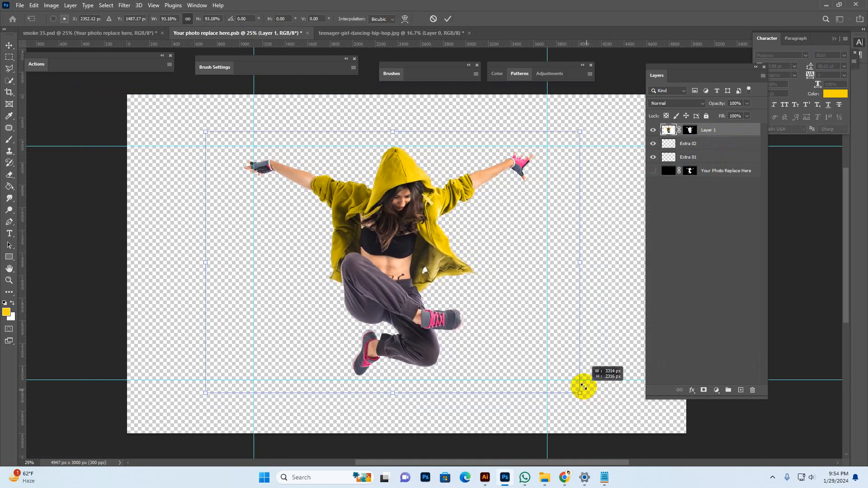
pyautogui.moveTo(462, 187); pyautogui.dragTo(476, 185)
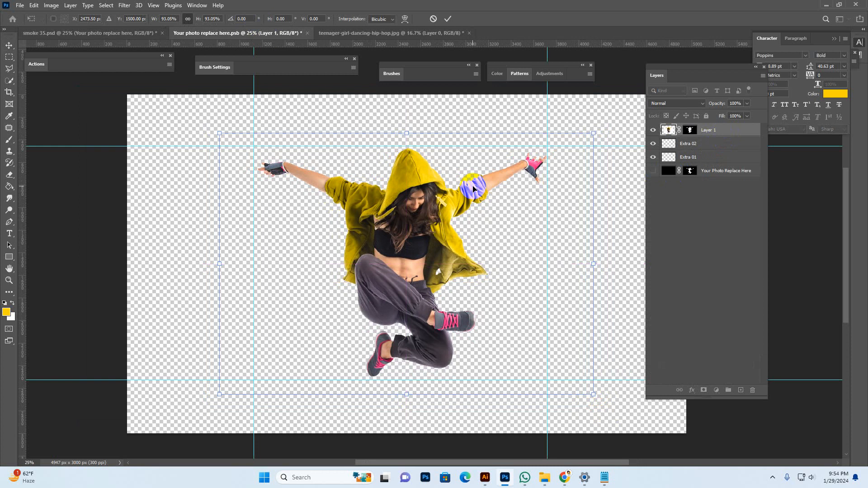
pyautogui.press('Return')
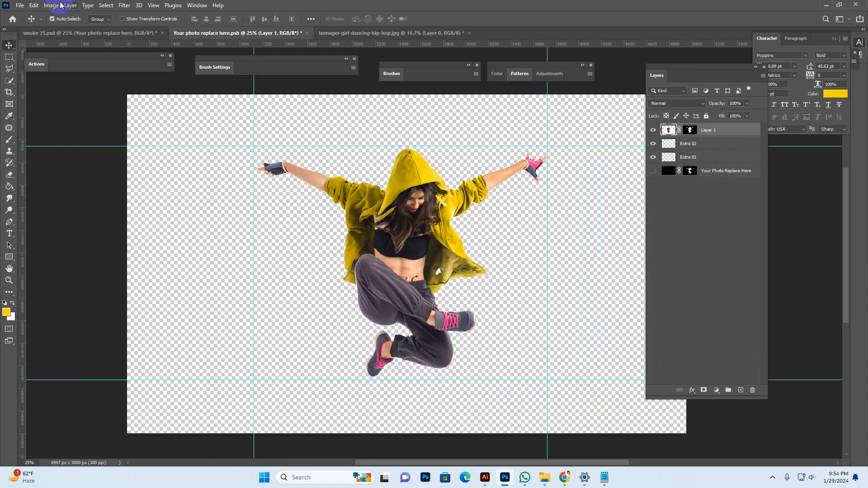
# Save the resized dancer in the smart object and return to the smoke 35 document
pyautogui.click(21, 6)
pyautogui.click(45, 109)
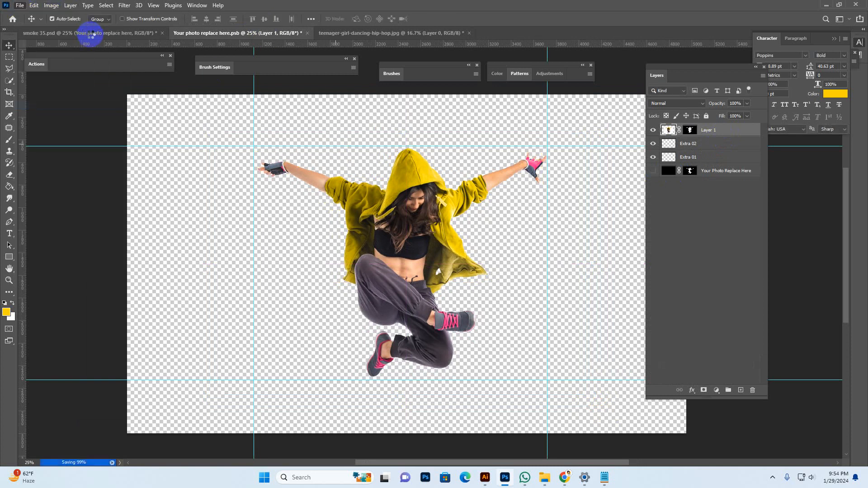
pyautogui.click(91, 34)
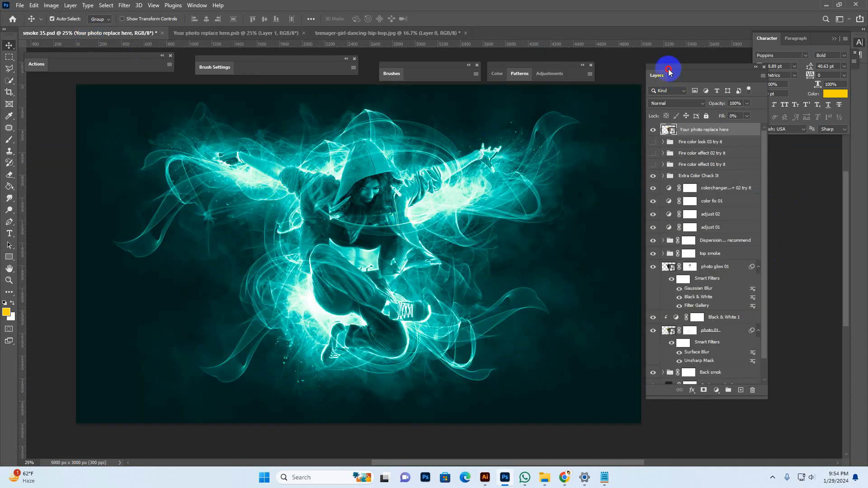
# Enlarge the layer list so the whole stack fits and expand the Extra Color Chack It group
pyautogui.moveTo(670, 72); pyautogui.dragTo(641, 66)
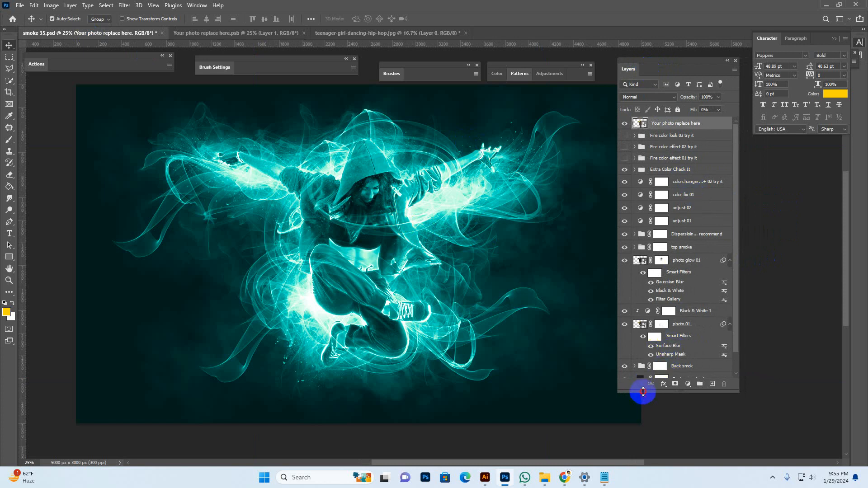
pyautogui.moveTo(643, 392); pyautogui.dragTo(642, 423)
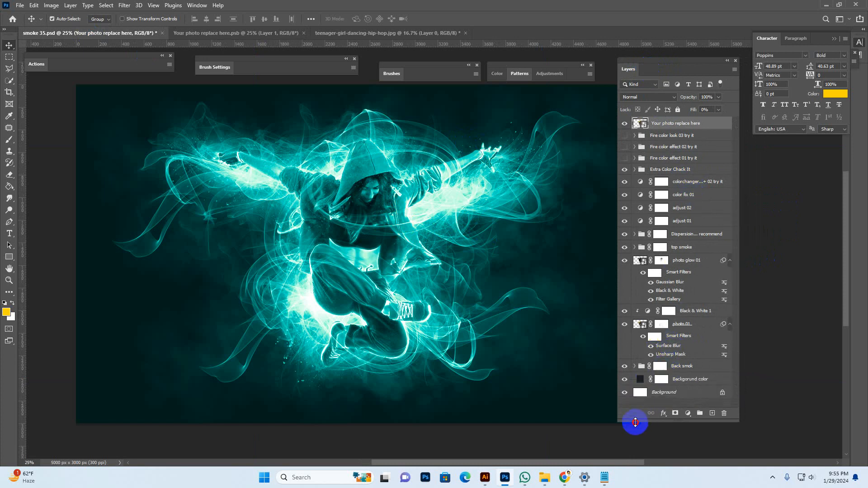
pyautogui.click(690, 170)
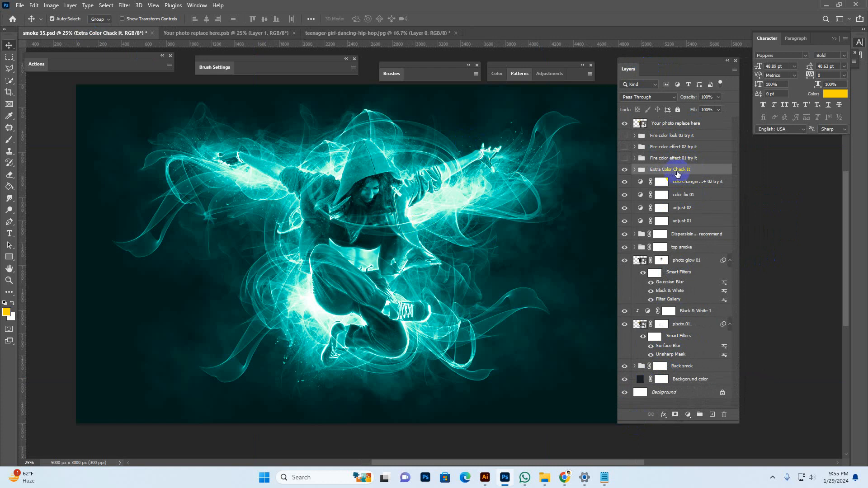
pyautogui.click(624, 171)
pyautogui.click(635, 170)
pyautogui.click(703, 185)
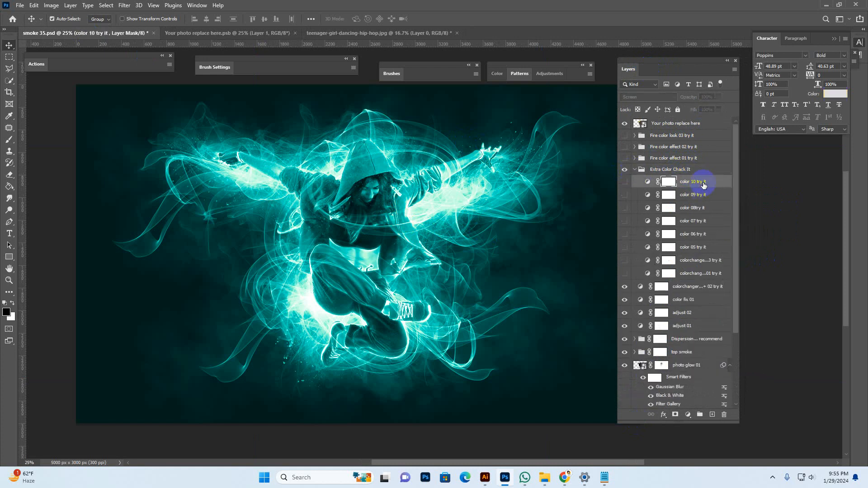
# Show the colorchanger 12+ 01 try it layer, set its Hue to -92, and hide the layer again
pyautogui.click(703, 275)
pyautogui.click(625, 274)
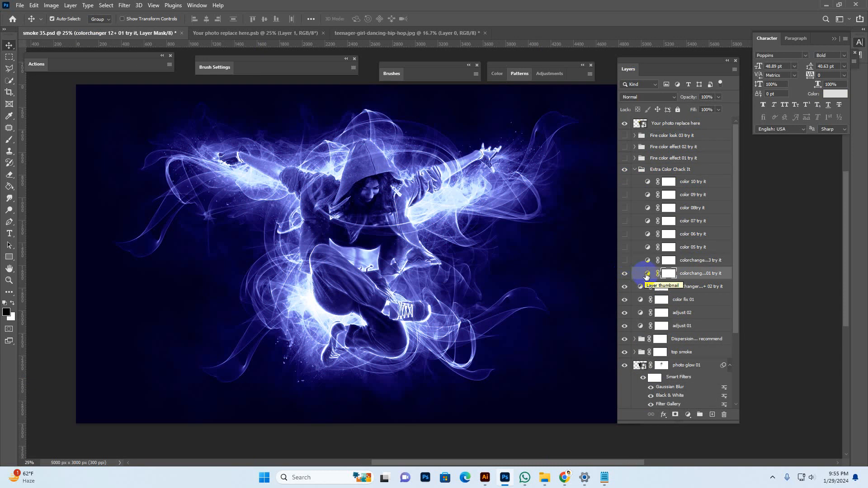
pyautogui.doubleClick(648, 274)
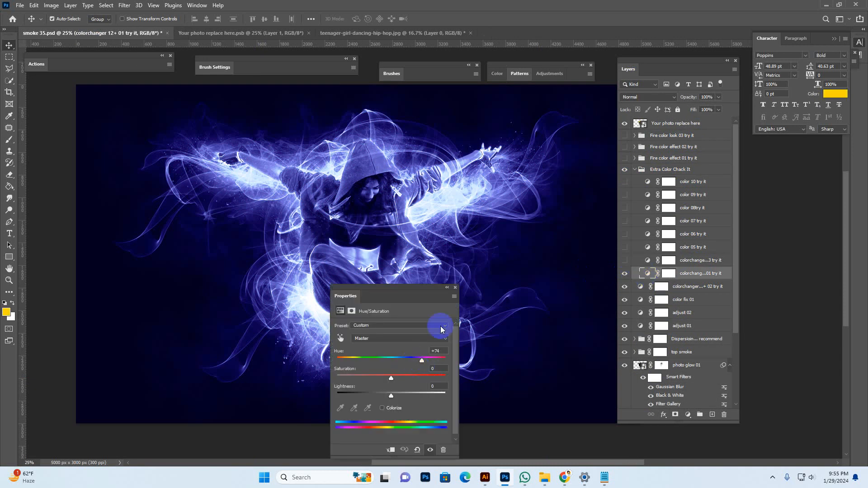
pyautogui.moveTo(394, 290); pyautogui.dragTo(493, 276)
pyautogui.moveTo(552, 332); pyautogui.dragTo(506, 335)
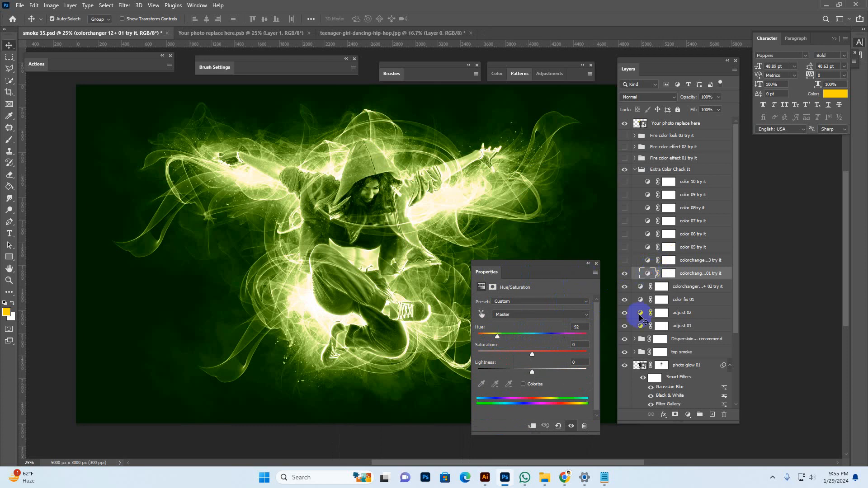
pyautogui.click(596, 263)
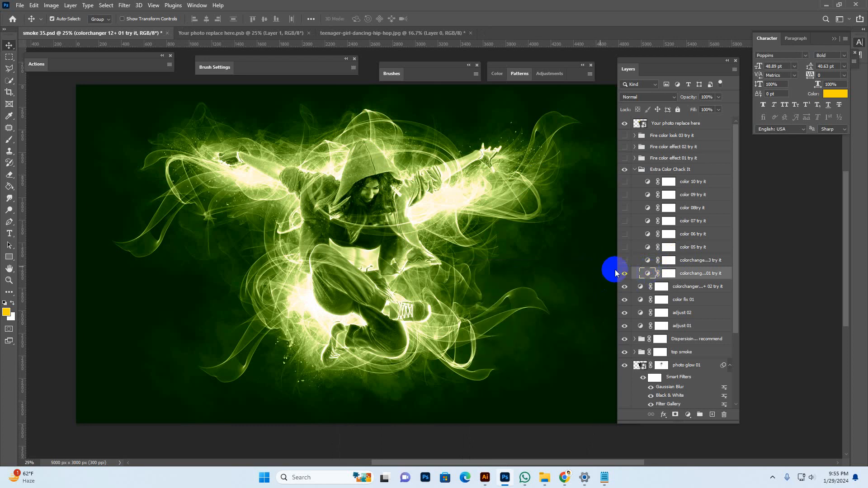
pyautogui.click(625, 273)
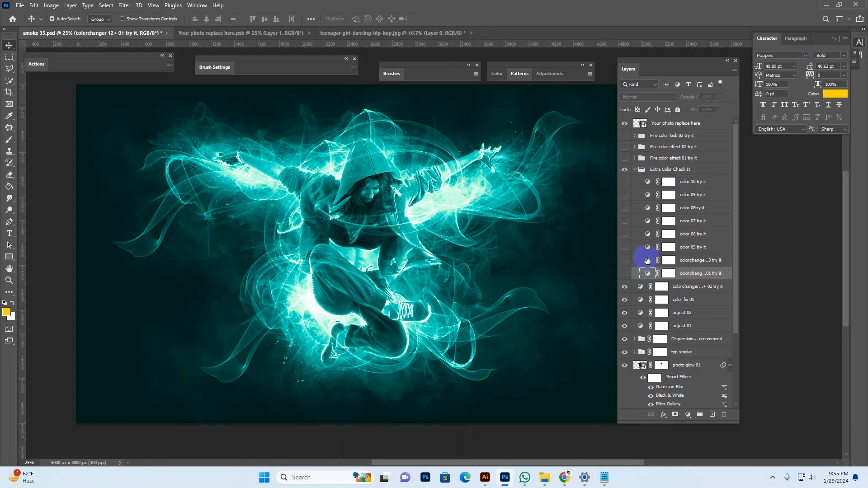
# Show the colorchanger 12+ 03 try it layer, set its colorized Hue to 270, and hide the layer again
pyautogui.click(648, 261)
pyautogui.click(624, 262)
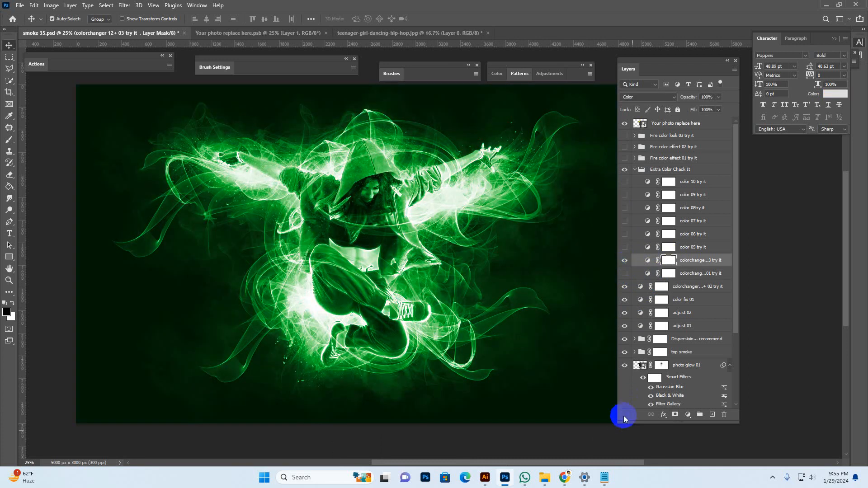
pyautogui.moveTo(621, 421); pyautogui.dragTo(607, 421)
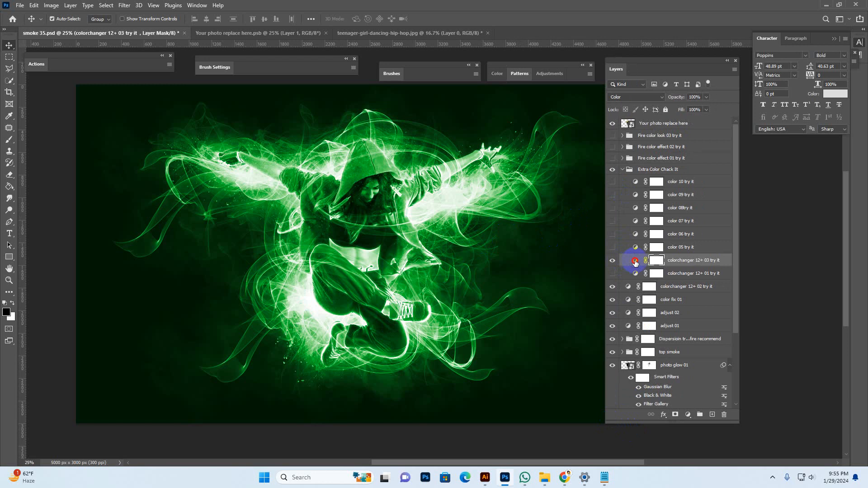
pyautogui.doubleClick(635, 262)
pyautogui.moveTo(527, 336)
pyautogui.mouseDown()
pyautogui.moveTo(558, 338)
pyautogui.moveTo(541, 339)
pyautogui.mouseUp()
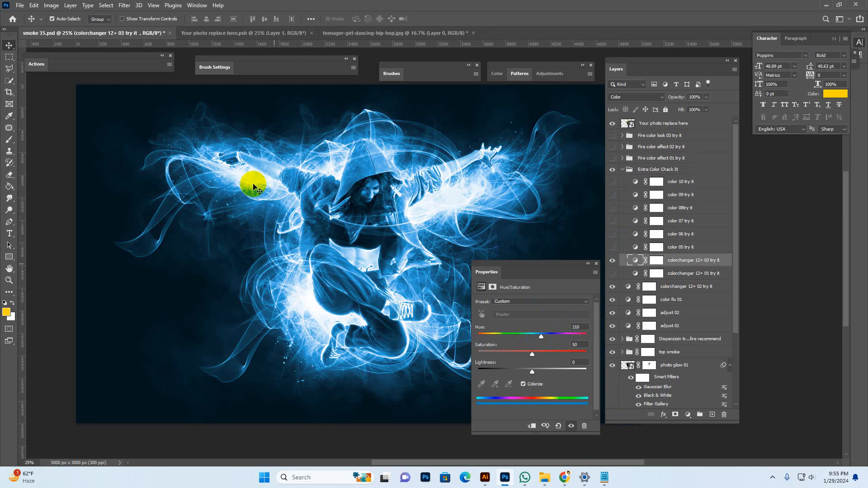
pyautogui.click(560, 337)
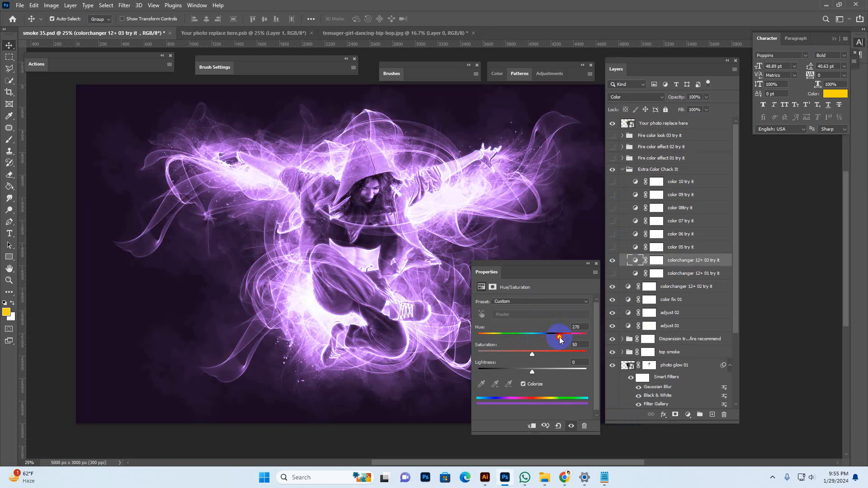
pyautogui.click(596, 263)
pyautogui.click(612, 262)
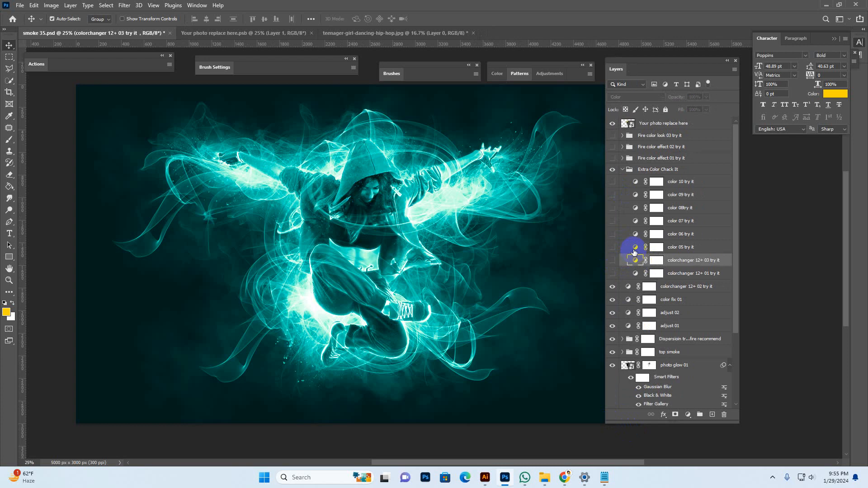
# Preview the color 05, color 06 and color 07 adjustment layers one at a time, hiding each again
pyautogui.click(636, 248)
pyautogui.click(613, 248)
pyautogui.click(613, 248)
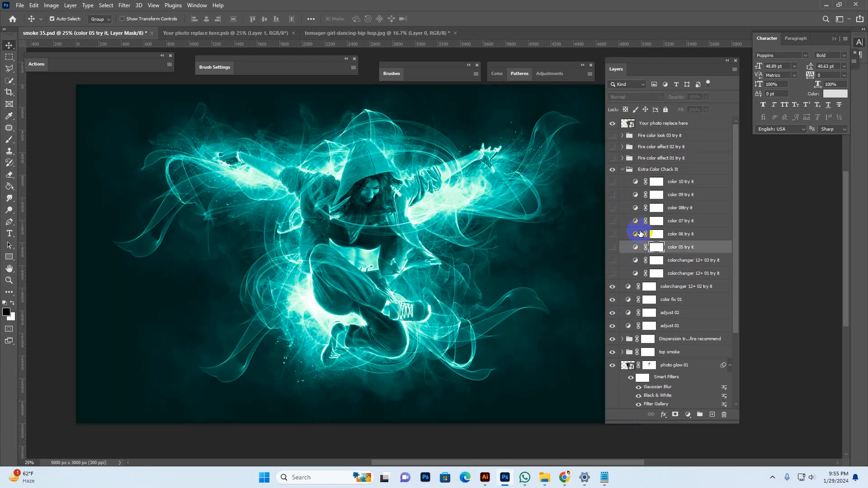
pyautogui.click(619, 234)
pyautogui.click(613, 234)
pyautogui.click(612, 235)
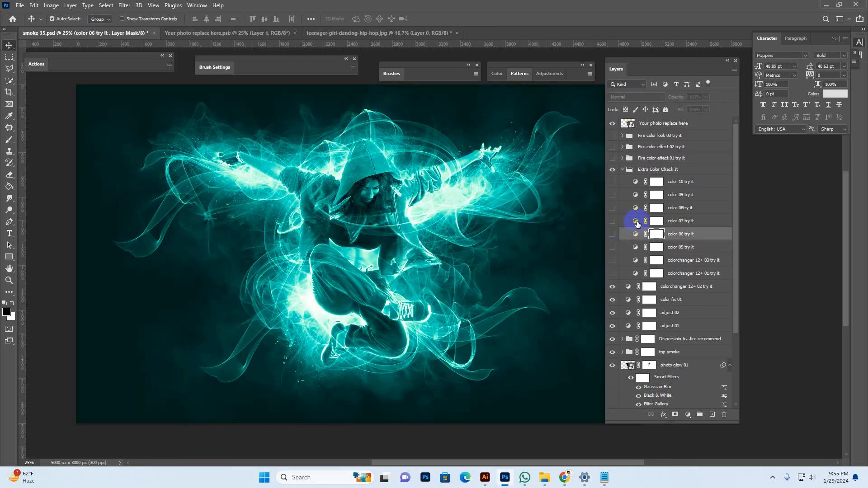
pyautogui.click(628, 221)
pyautogui.click(613, 222)
pyautogui.click(613, 221)
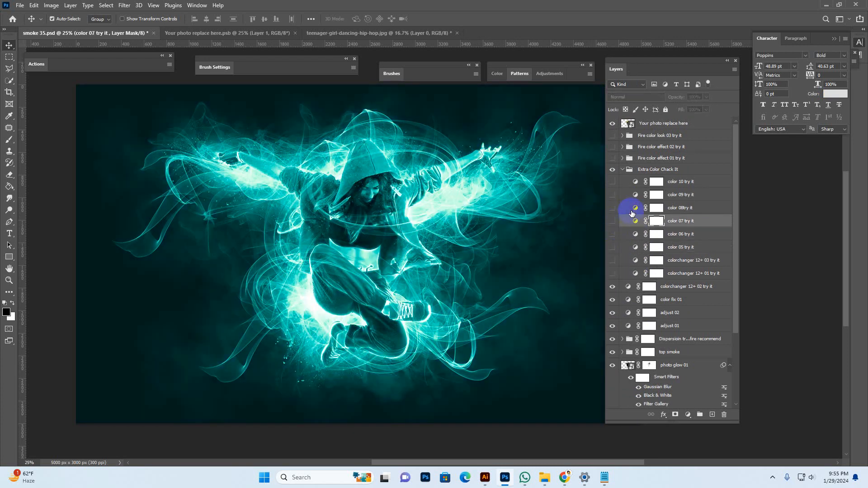
# Preview the color 08, color 09 and color 10 adjustment layers, hide them again, and collapse the Extra Color Chack It group
pyautogui.click(620, 208)
pyautogui.click(633, 194)
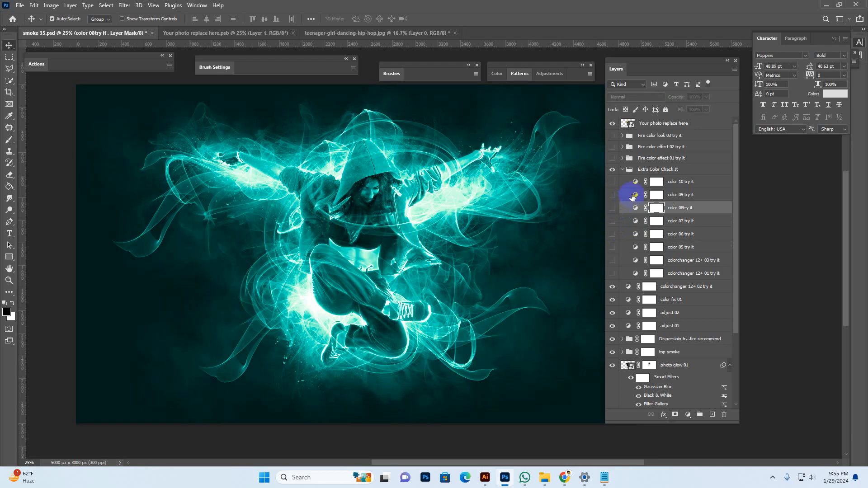
pyautogui.click(613, 194)
pyautogui.click(641, 182)
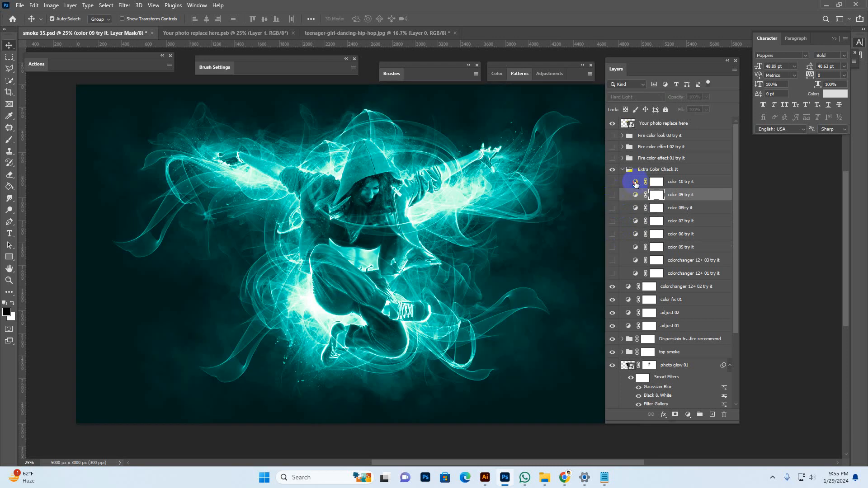
pyautogui.click(613, 182)
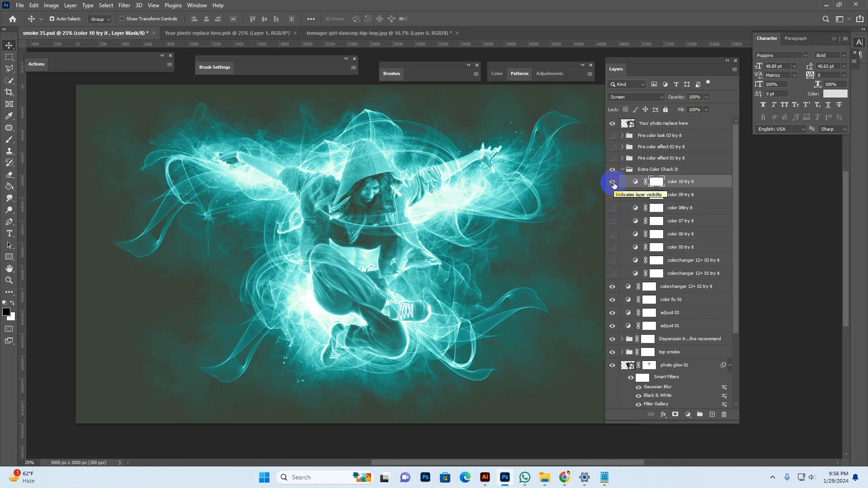
pyautogui.click(613, 182)
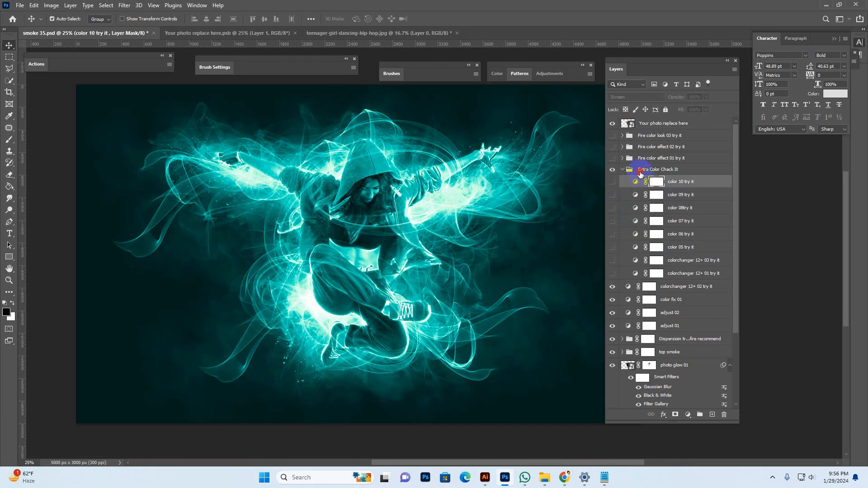
pyautogui.click(640, 171)
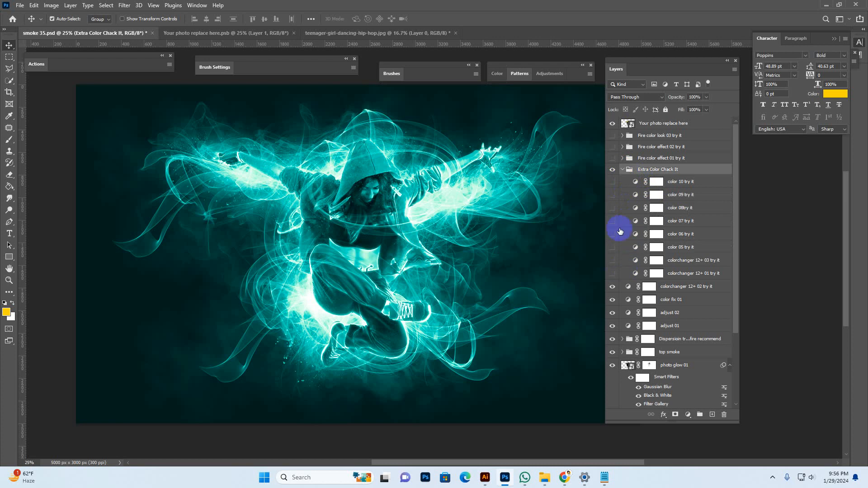
pyautogui.click(623, 171)
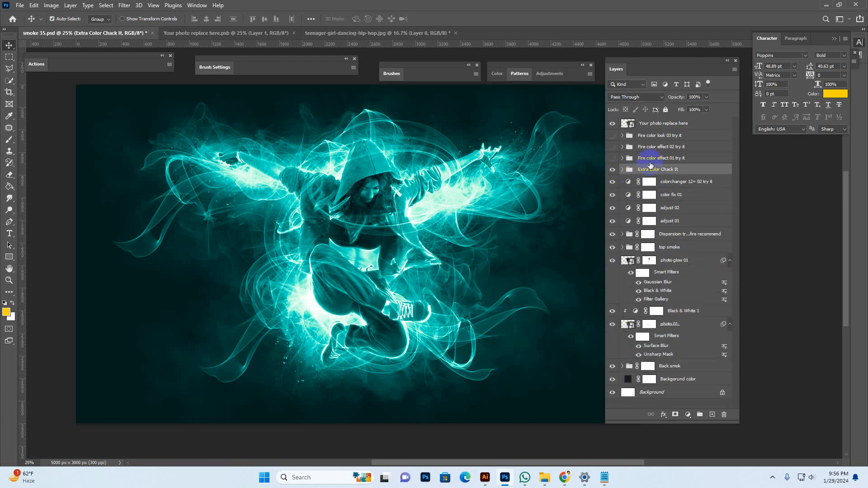
# Preview the Fire color effect 01 and Fire color effect 02 groups on the artwork, hiding each again
pyautogui.click(651, 160)
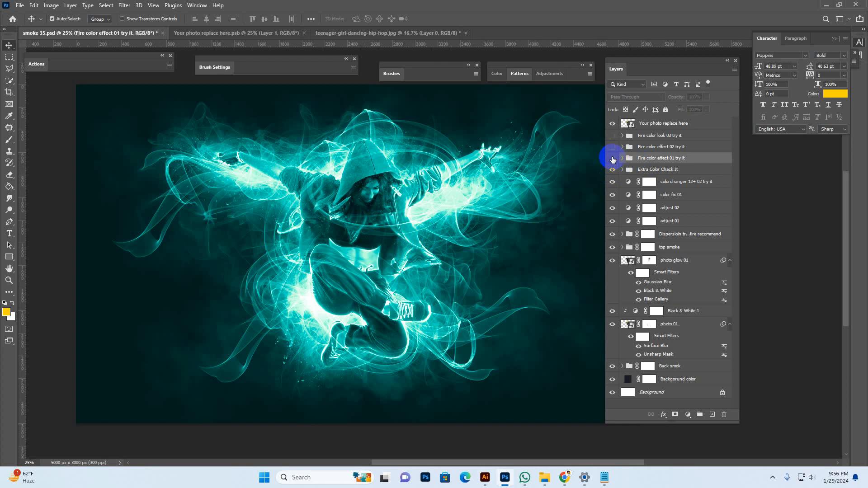
pyautogui.click(613, 159)
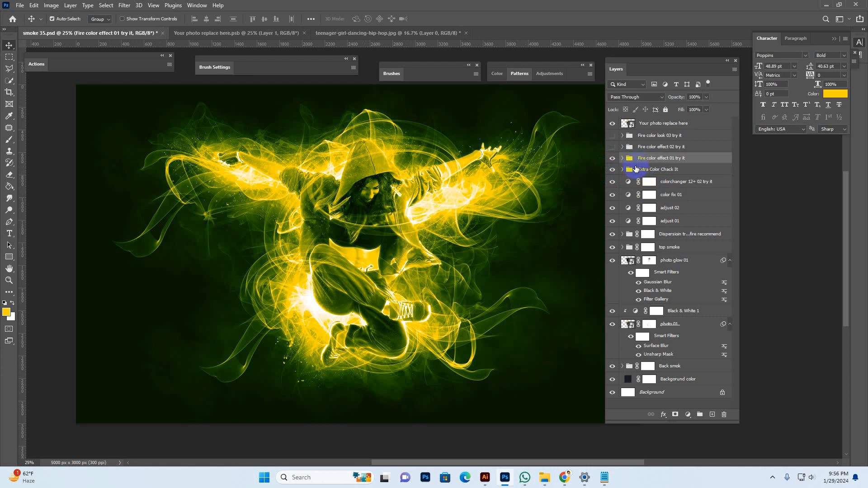
pyautogui.click(613, 159)
pyautogui.click(612, 158)
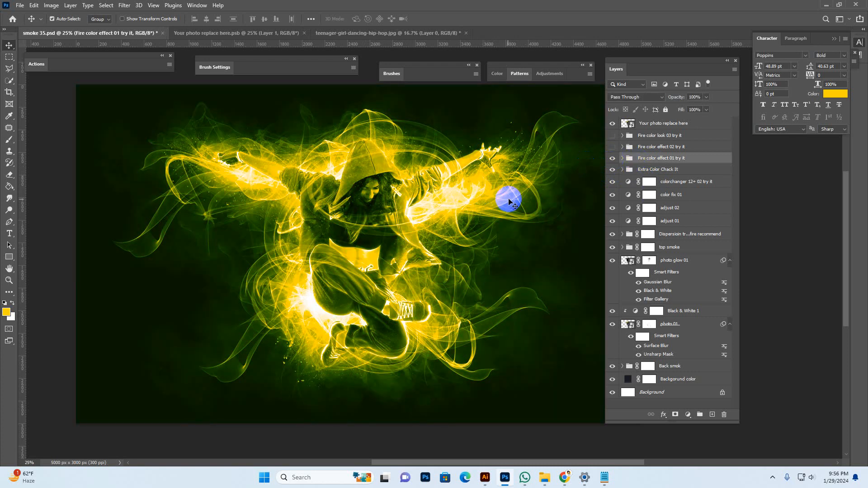
pyautogui.click(613, 158)
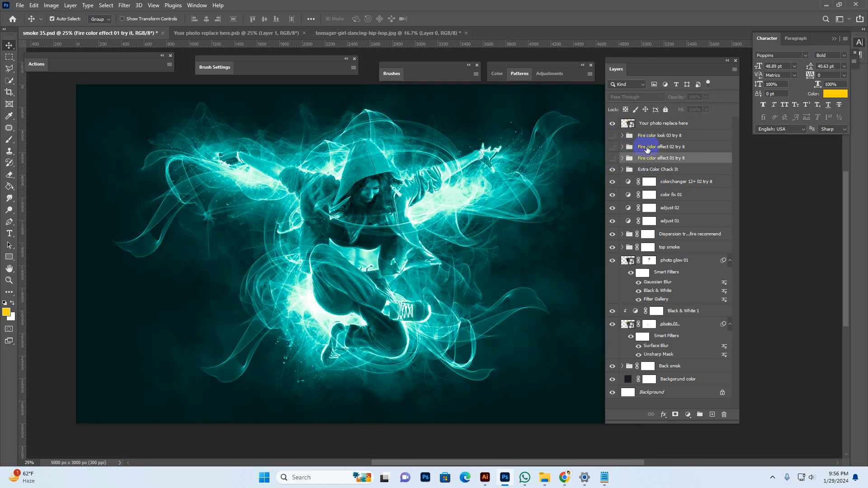
pyautogui.click(620, 151)
pyautogui.click(613, 148)
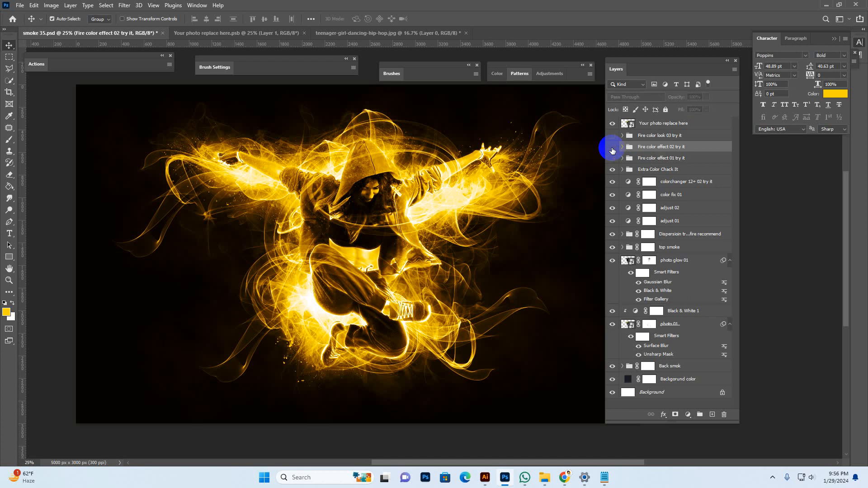
pyautogui.click(613, 149)
# Preview the Fire color look 03 group on the artwork, hide it again, and reselect the Extra Color Chack It group
pyautogui.click(619, 136)
pyautogui.click(613, 135)
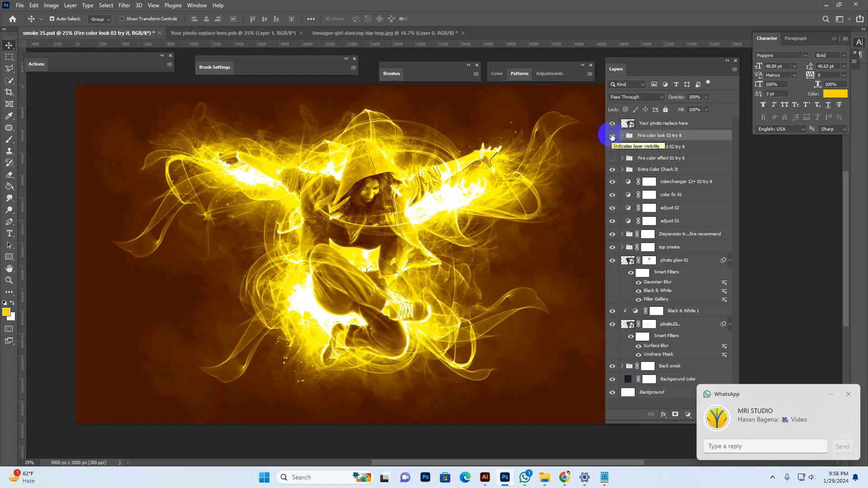
pyautogui.click(849, 395)
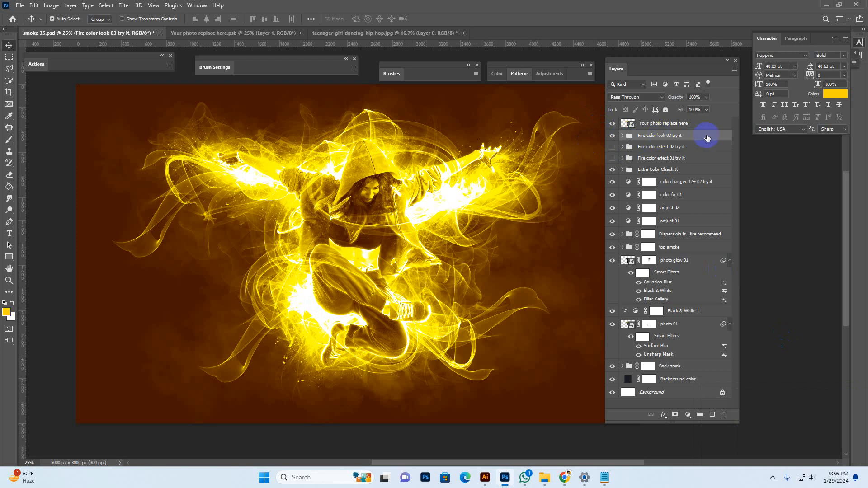
pyautogui.click(613, 136)
pyautogui.click(613, 135)
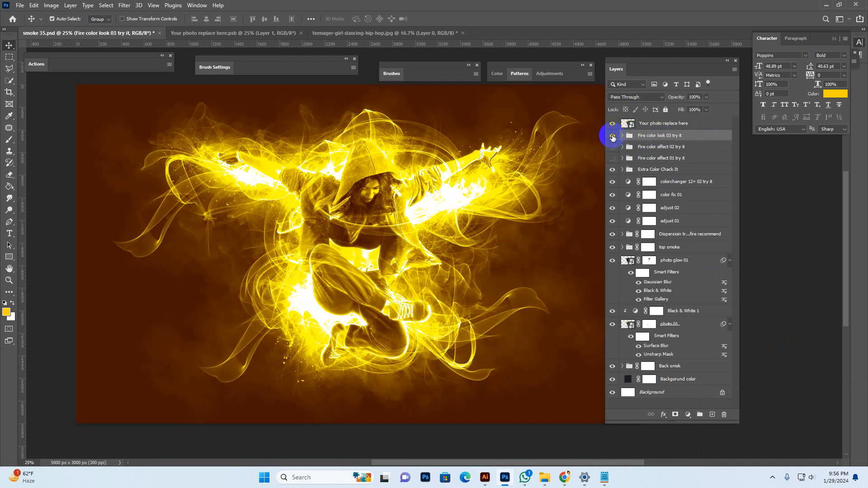
pyautogui.click(613, 136)
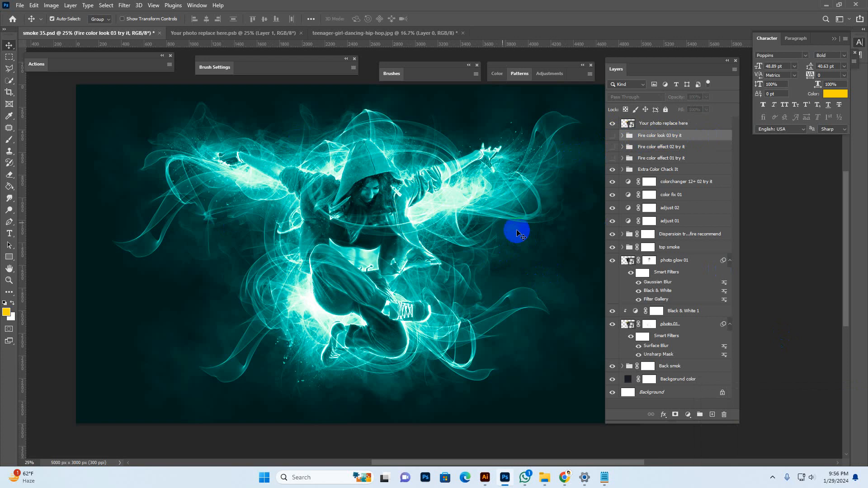
pyautogui.click(677, 173)
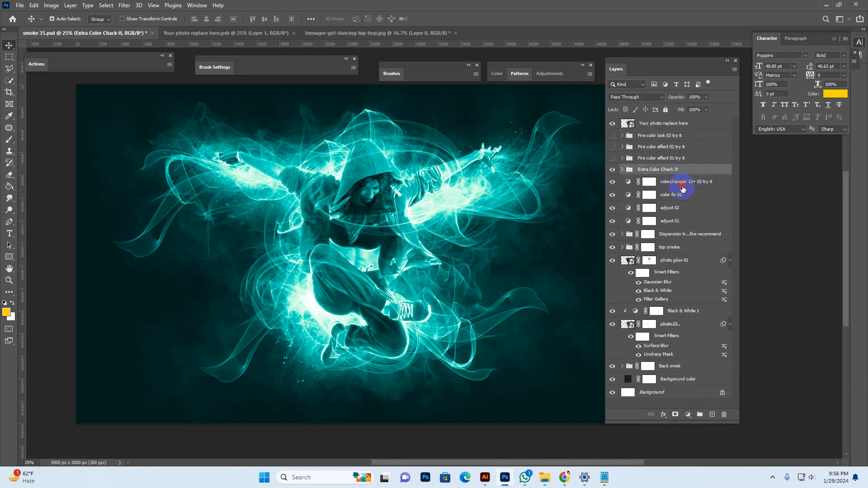
# Preview the artwork without the colorchanger 12+ 02 try it and color fix 01 adjustment layers one at a time, showing each again
pyautogui.click(683, 183)
pyautogui.click(613, 182)
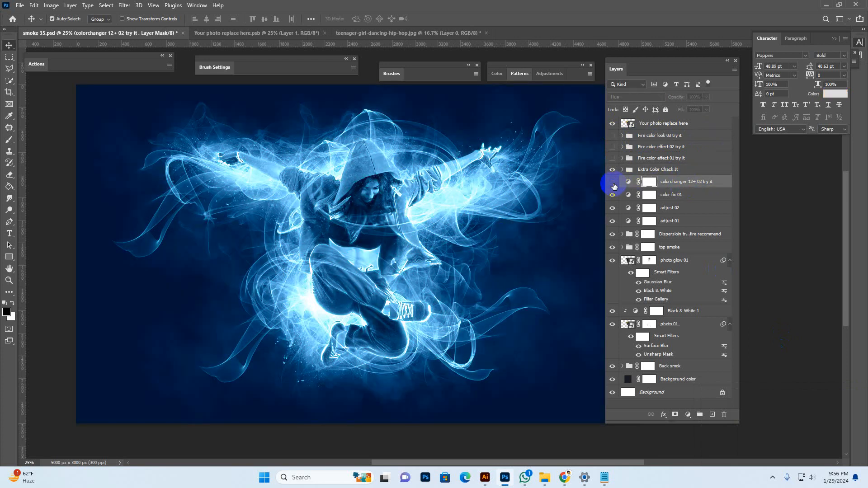
pyautogui.click(613, 182)
pyautogui.click(625, 198)
pyautogui.click(613, 196)
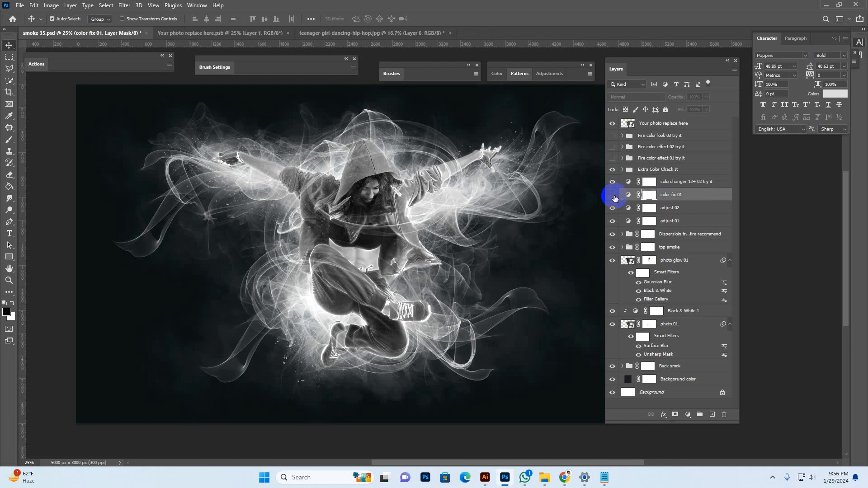
pyautogui.click(614, 196)
# Check the effect of the adjust 02 layer, and set its Levels midtone input to about 0.74
pyautogui.click(626, 209)
pyautogui.click(614, 209)
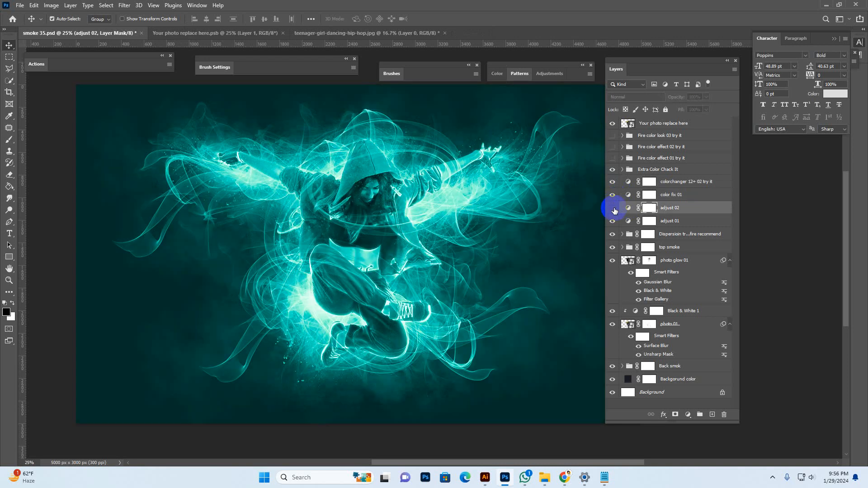
pyautogui.doubleClick(627, 208)
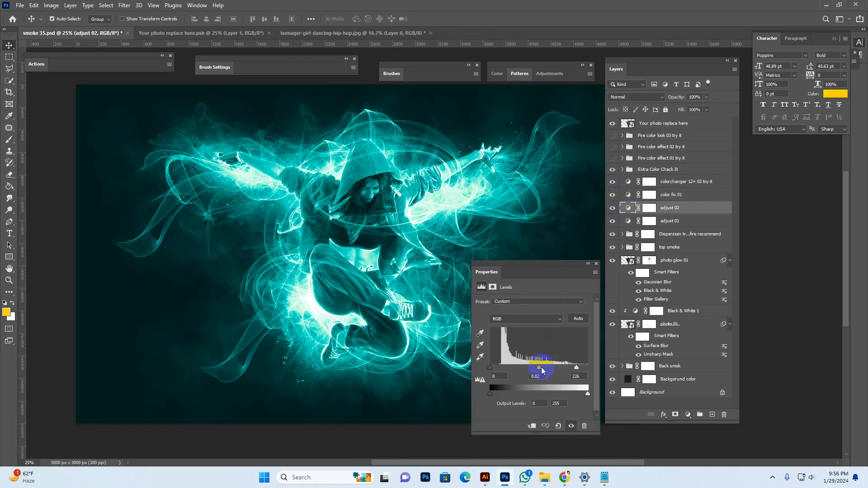
pyautogui.moveTo(536, 368)
pyautogui.mouseDown()
pyautogui.moveTo(549, 368)
pyautogui.moveTo(543, 372)
pyautogui.mouseUp()
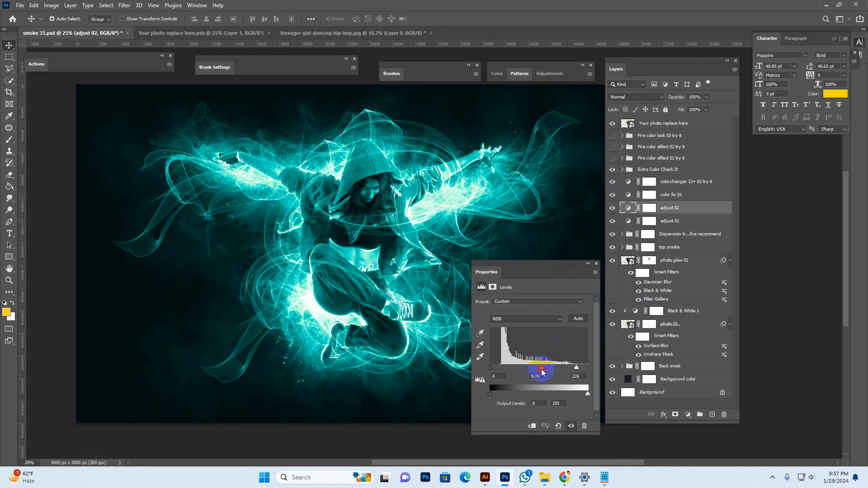
pyautogui.click(598, 266)
# Compare the artwork with and without the Dispersion group over the dancer, leaving the group visible
pyautogui.click(692, 236)
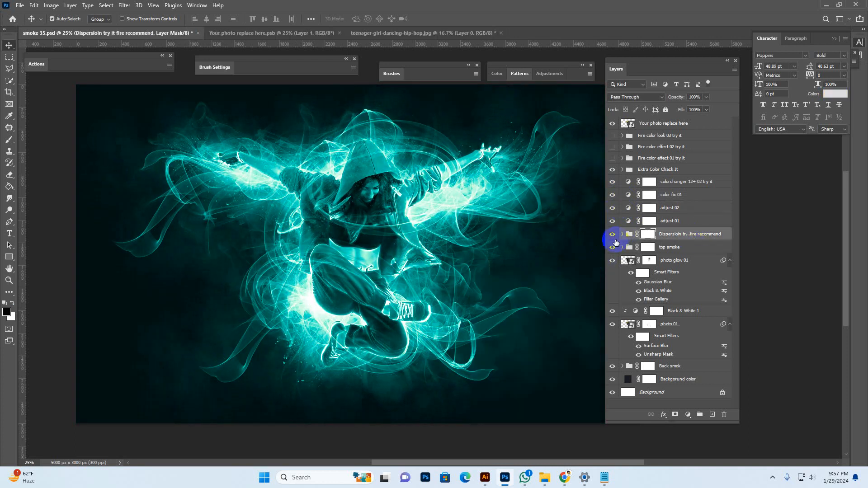
pyautogui.click(612, 234)
pyautogui.click(613, 234)
pyautogui.click(613, 235)
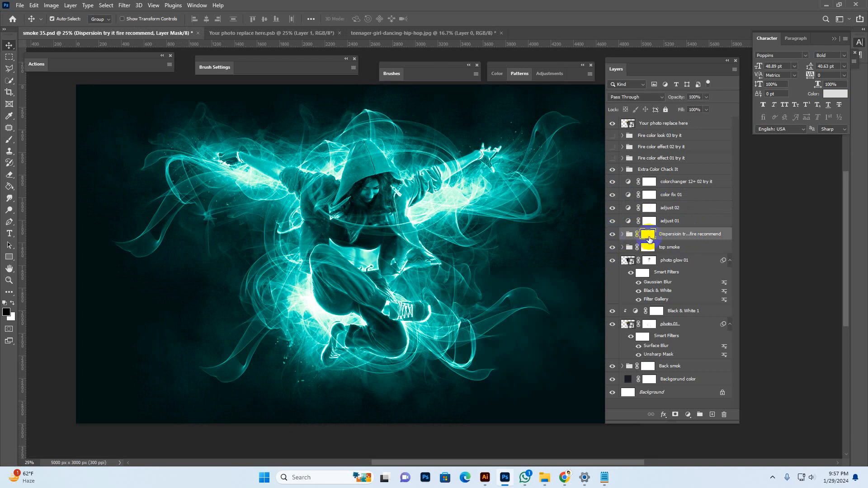
pyautogui.click(612, 235)
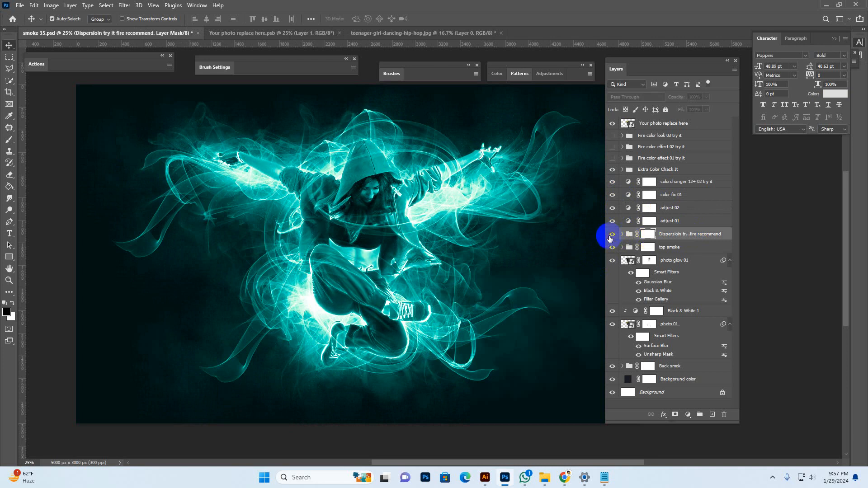
pyautogui.click(612, 234)
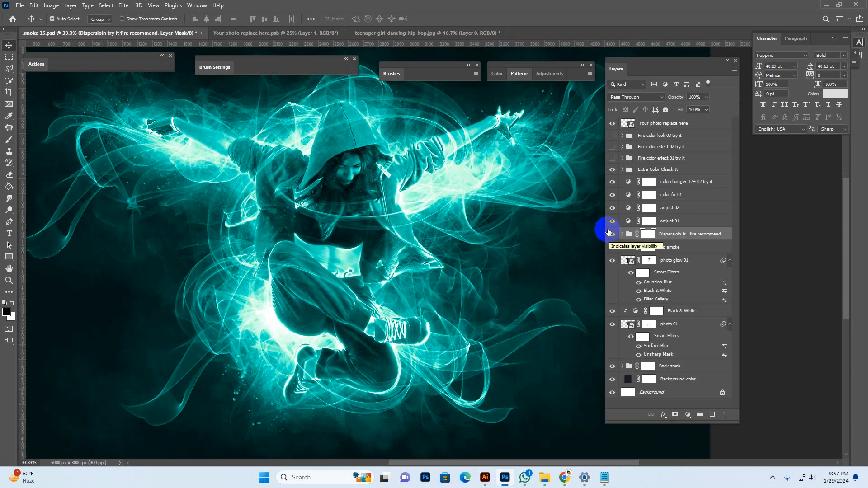
pyautogui.hotkey('ctrl', '+')
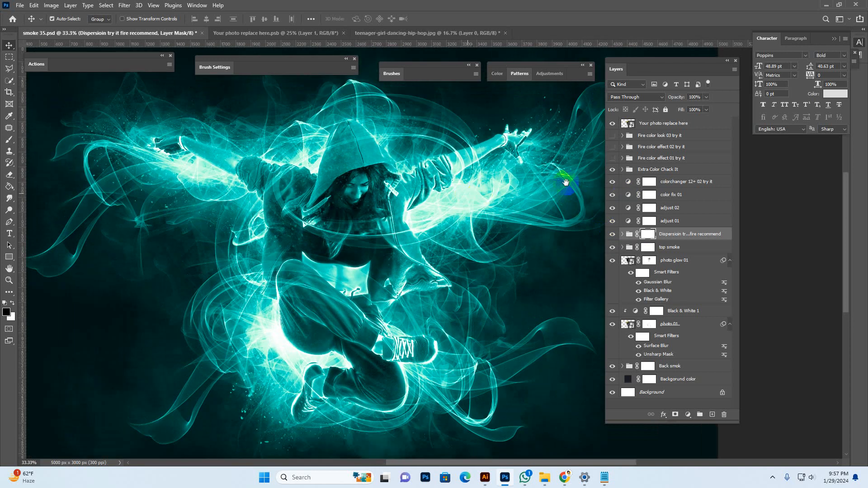
pyautogui.click(614, 238)
# Paint black on the Dispersion group's mask with a soft round brush at size 400 to clear particles over the dancer, and touch up with white
pyautogui.click(9, 140)
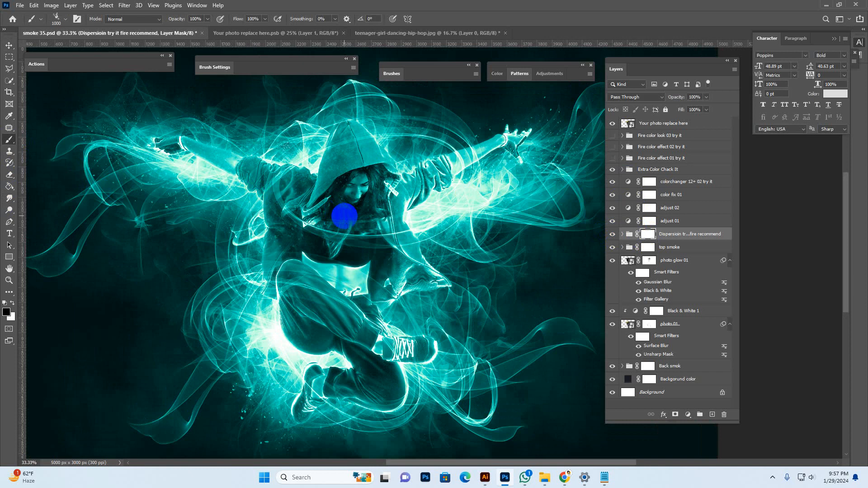
pyautogui.click(388, 396)
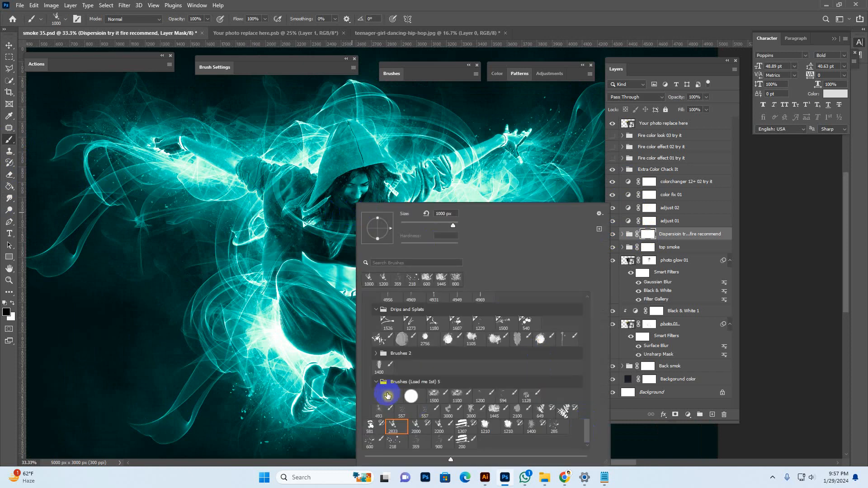
pyautogui.click(432, 271)
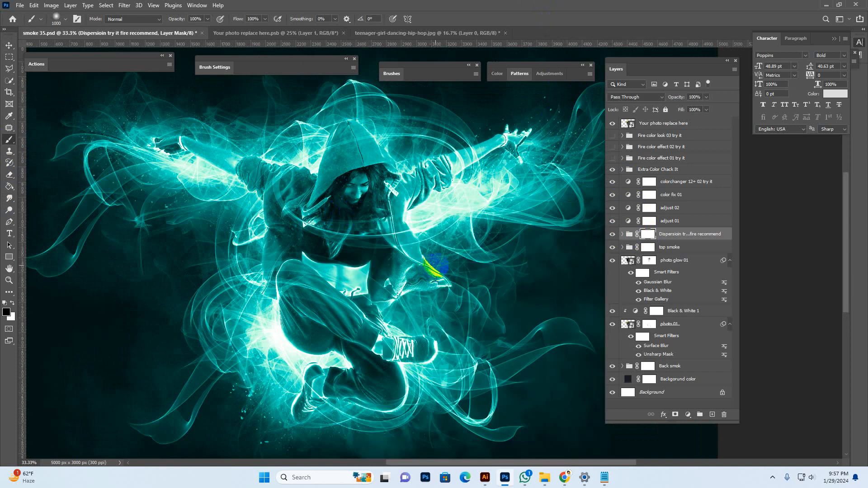
pyautogui.click(310, 243)
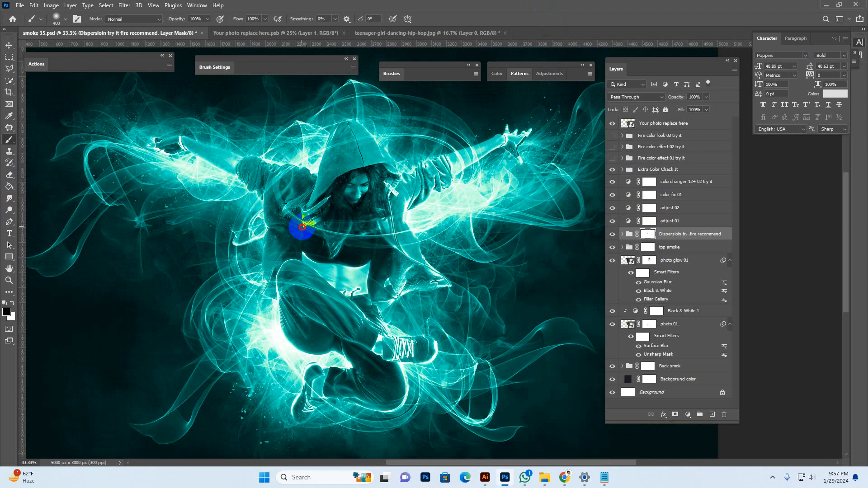
pyautogui.press('[')
pyautogui.moveTo(346, 165)
pyautogui.mouseDown()
pyautogui.moveTo(367, 215)
pyautogui.moveTo(373, 188)
pyautogui.moveTo(365, 204)
pyautogui.moveTo(337, 141)
pyautogui.moveTo(333, 172)
pyautogui.moveTo(338, 169)
pyautogui.moveTo(275, 168)
pyautogui.moveTo(332, 208)
pyautogui.moveTo(323, 294)
pyautogui.moveTo(298, 293)
pyautogui.mouseUp()
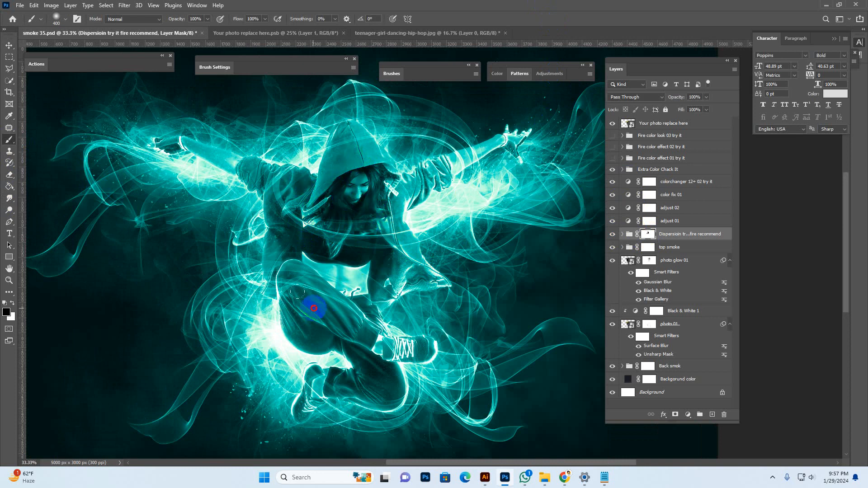
pyautogui.click(12, 303)
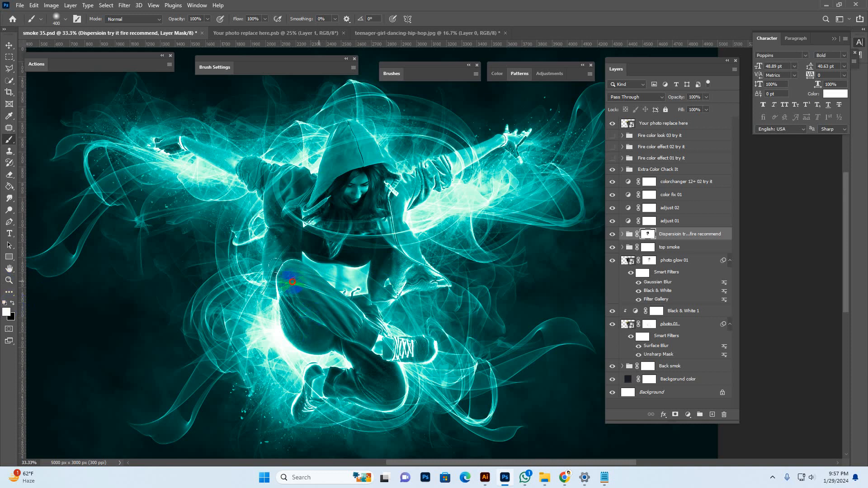
pyautogui.click(647, 235)
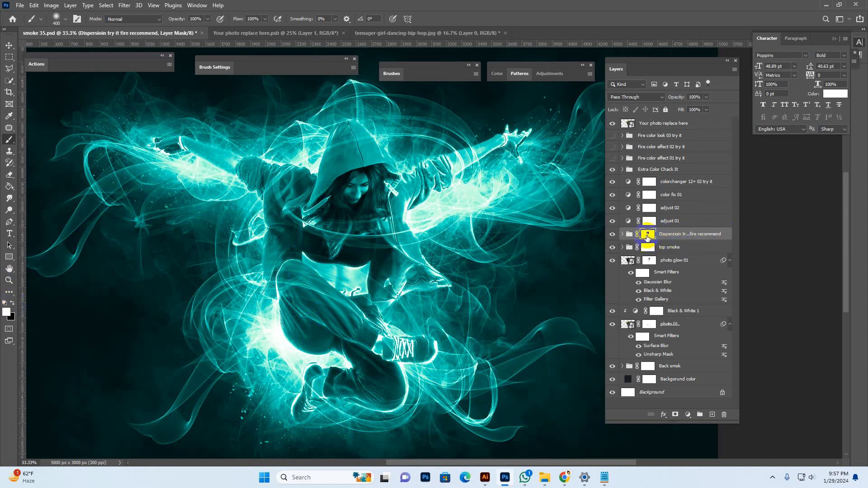
# Preview the artwork with the top smoke group hidden, and show the group again
pyautogui.click(676, 248)
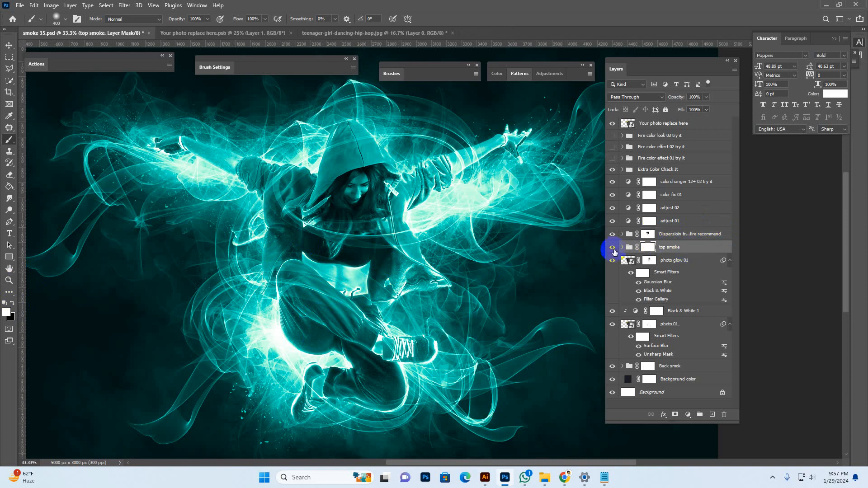
pyautogui.click(613, 248)
pyautogui.click(612, 247)
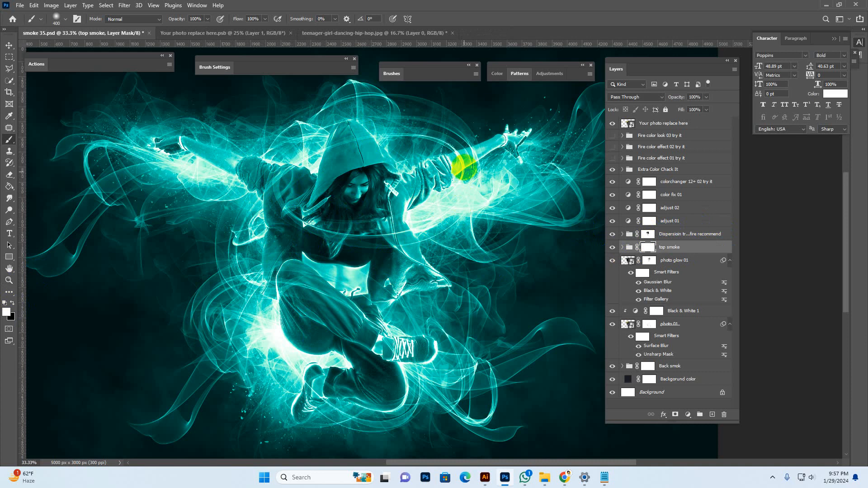
# Paint black on the top smoke group's mask with a soft brush at size 125 over the dancer's arms, hood, leg and jacket
pyautogui.click(648, 247)
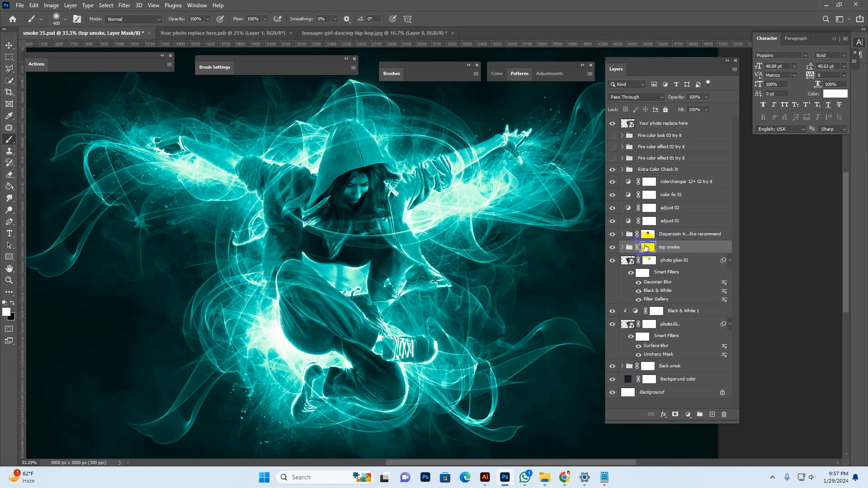
pyautogui.click(649, 249)
pyautogui.click(648, 249)
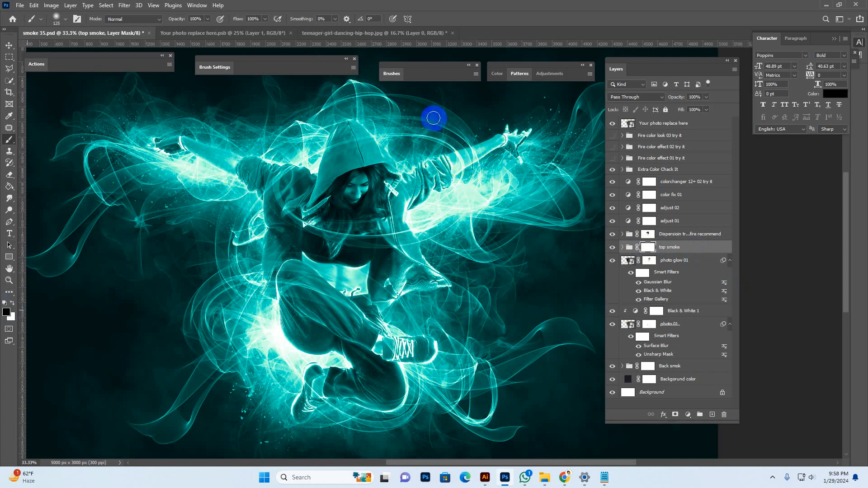
pyautogui.moveTo(471, 163)
pyautogui.mouseDown()
pyautogui.moveTo(461, 164)
pyautogui.moveTo(478, 150)
pyautogui.moveTo(459, 160)
pyautogui.moveTo(475, 150)
pyautogui.mouseUp()
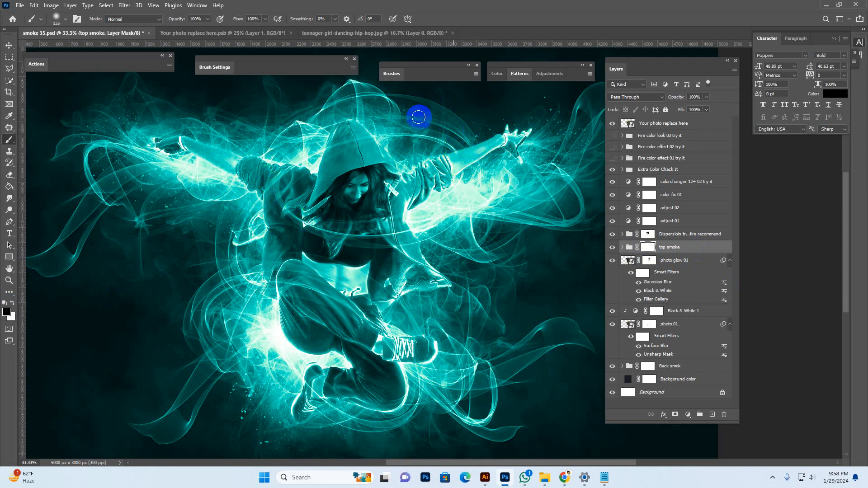
pyautogui.moveTo(419, 117)
pyautogui.mouseDown()
pyautogui.moveTo(328, 128)
pyautogui.moveTo(354, 136)
pyautogui.mouseUp()
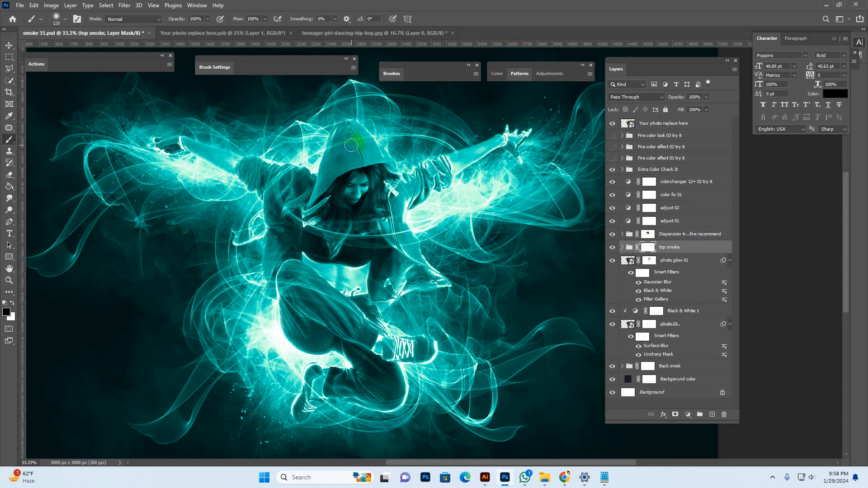
pyautogui.moveTo(351, 148)
pyautogui.mouseDown()
pyautogui.moveTo(281, 176)
pyautogui.moveTo(257, 200)
pyautogui.moveTo(280, 177)
pyautogui.mouseUp()
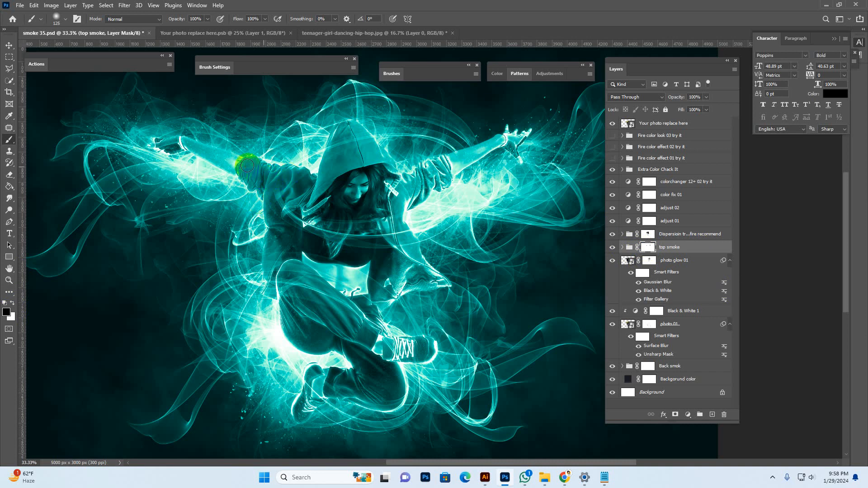
pyautogui.moveTo(247, 166)
pyautogui.mouseDown()
pyautogui.moveTo(283, 161)
pyautogui.moveTo(260, 191)
pyautogui.mouseUp()
pyautogui.moveTo(246, 291)
pyautogui.mouseDown()
pyautogui.moveTo(293, 292)
pyautogui.moveTo(290, 275)
pyautogui.mouseUp()
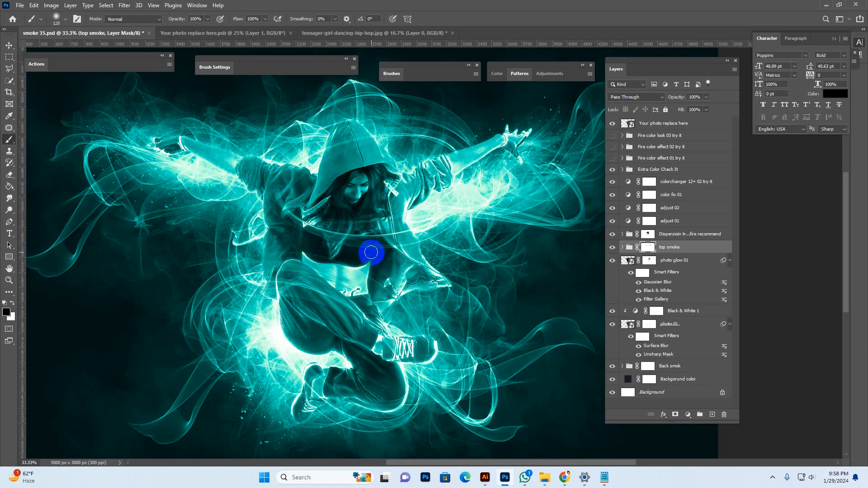
pyautogui.moveTo(408, 271); pyautogui.dragTo(410, 272)
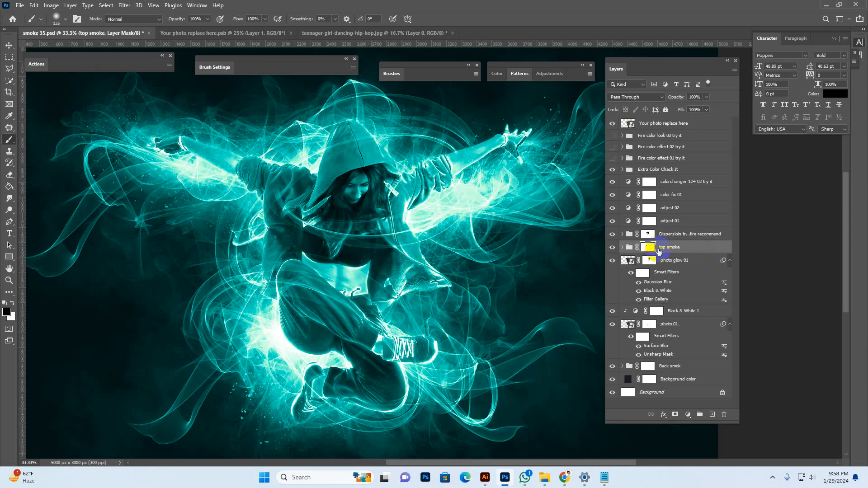
# Compare the artwork with and without the masked top smoke group, leaving it visible
pyautogui.click(659, 250)
pyautogui.click(613, 247)
pyautogui.click(613, 247)
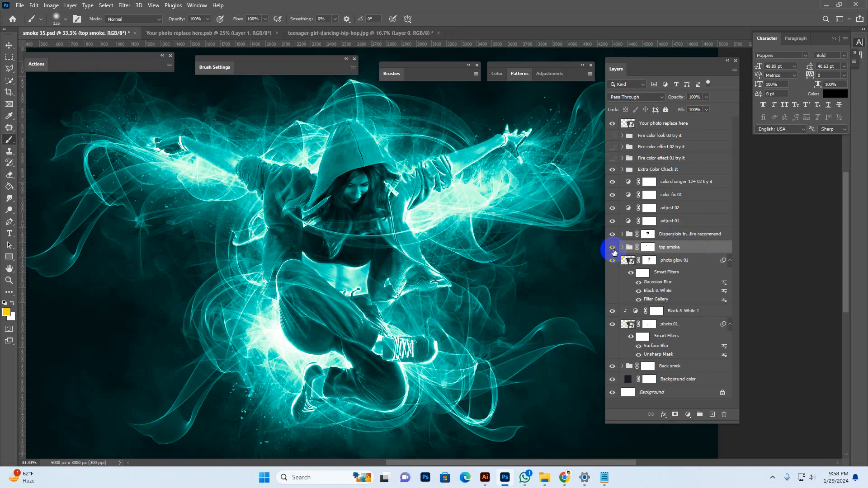
# Compare the dancer with and without the photo glow 01 layer, leaving the layer visible
pyautogui.click(646, 271)
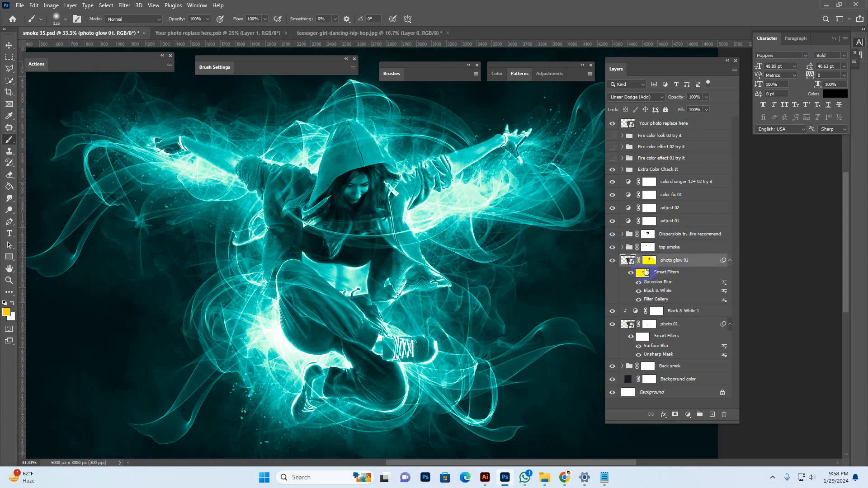
pyautogui.click(612, 263)
pyautogui.click(612, 263)
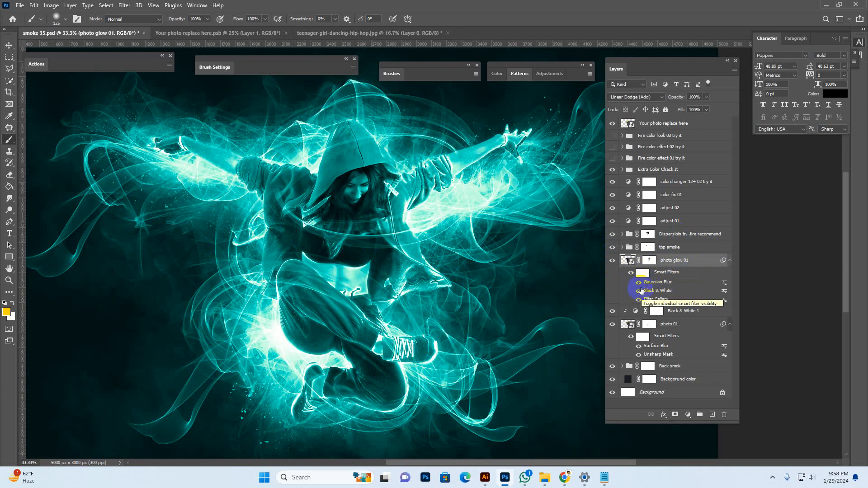
pyautogui.click(612, 261)
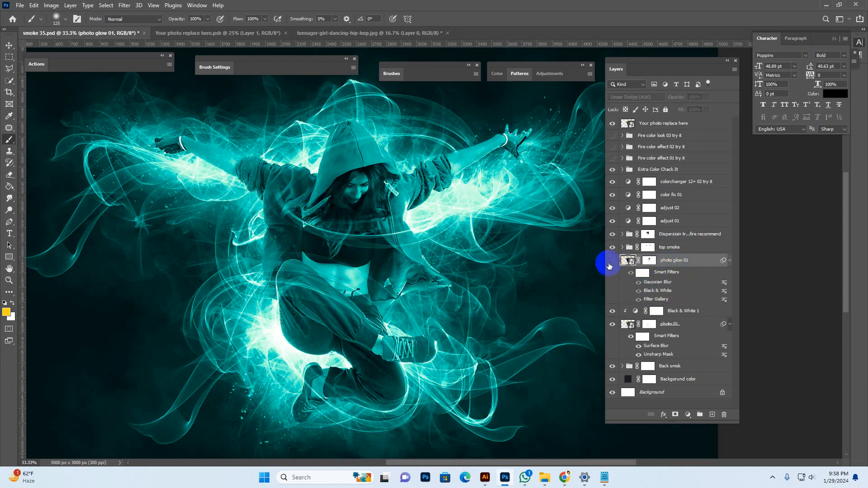
pyautogui.click(612, 262)
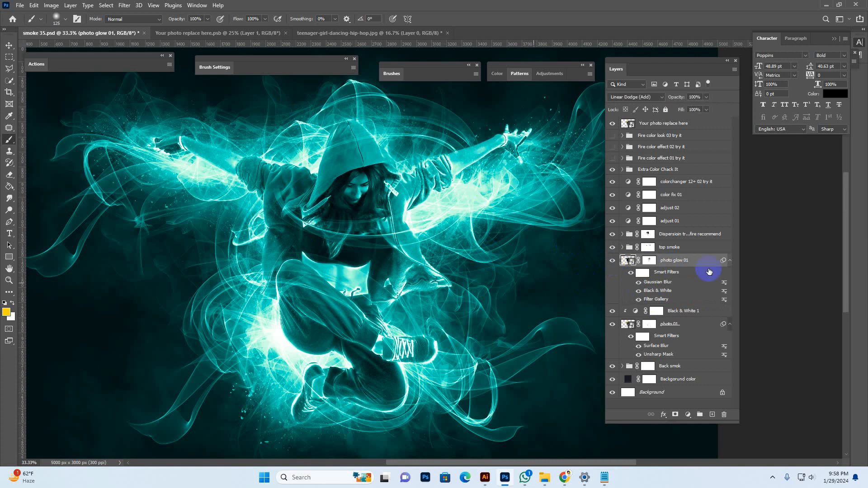
# Preview the artwork with the photo 01 layer hidden and at about 66% opacity, and restore it to visible at 100% opacity
pyautogui.click(702, 321)
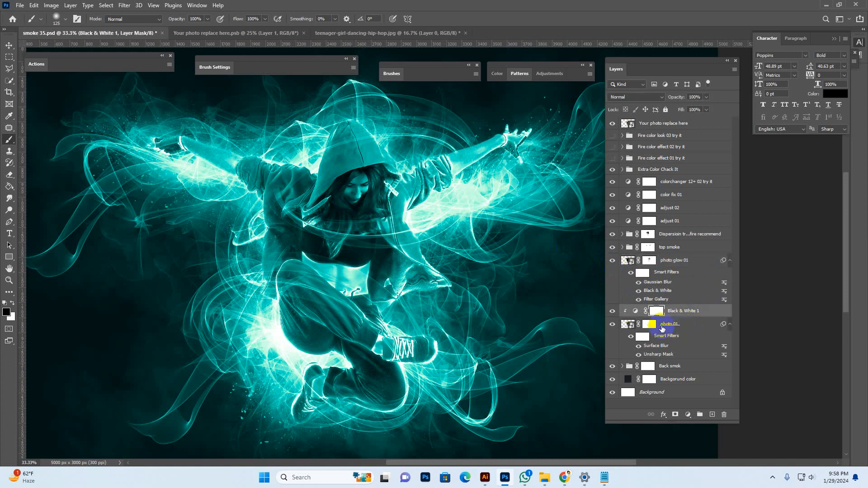
pyautogui.click(610, 325)
pyautogui.click(611, 325)
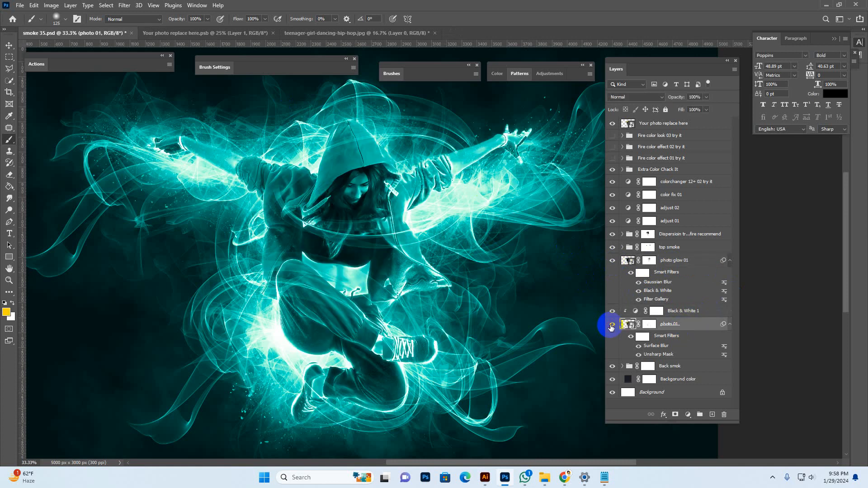
pyautogui.click(706, 97)
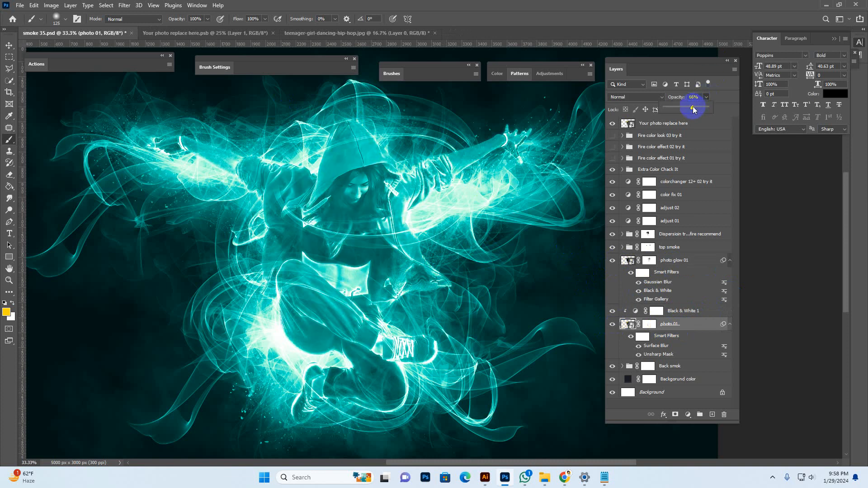
pyautogui.moveTo(695, 112); pyautogui.dragTo(715, 108)
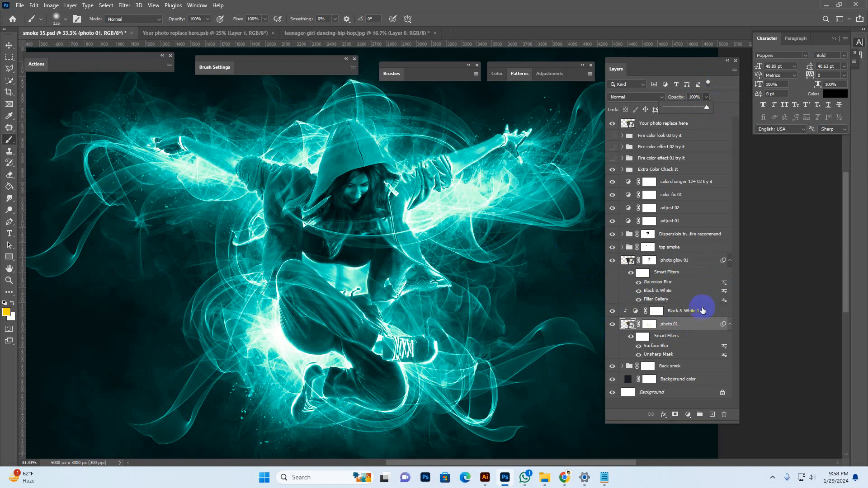
# Compare the artwork with and without the Back smok group, leaving the group visible
pyautogui.click(686, 369)
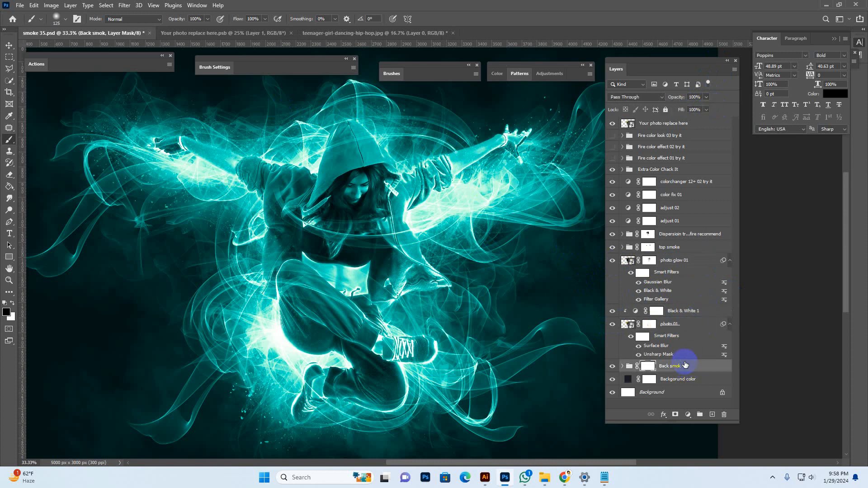
pyautogui.click(612, 367)
pyautogui.click(612, 367)
pyautogui.click(612, 367)
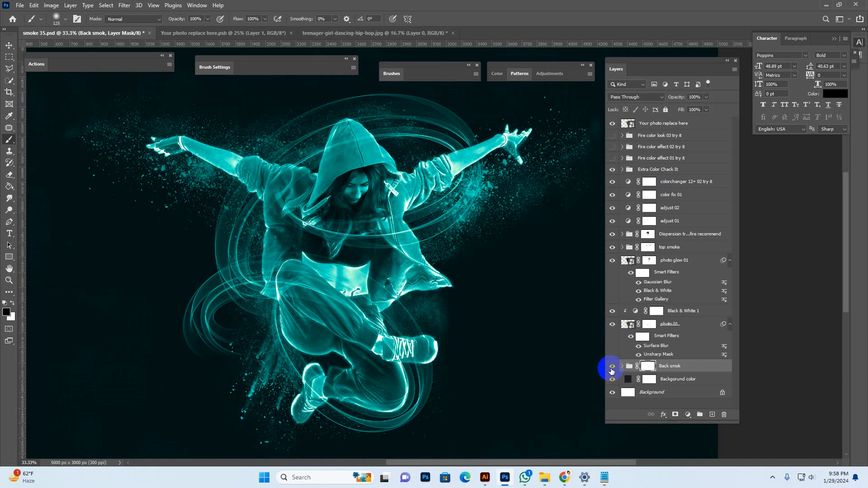
pyautogui.click(612, 367)
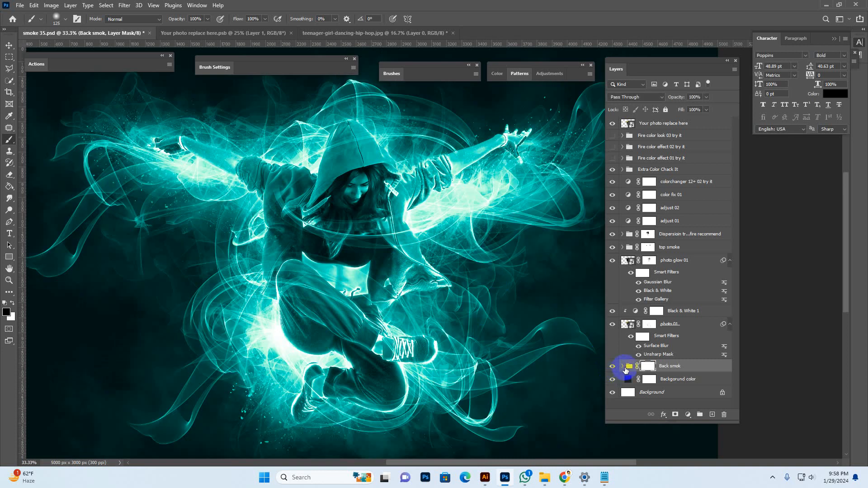
# Expand the Back smok group and compare the artwork with and without Layer 14, leaving it visible
pyautogui.click(627, 367)
pyautogui.click(623, 367)
pyautogui.scroll(-5, 688, 322)
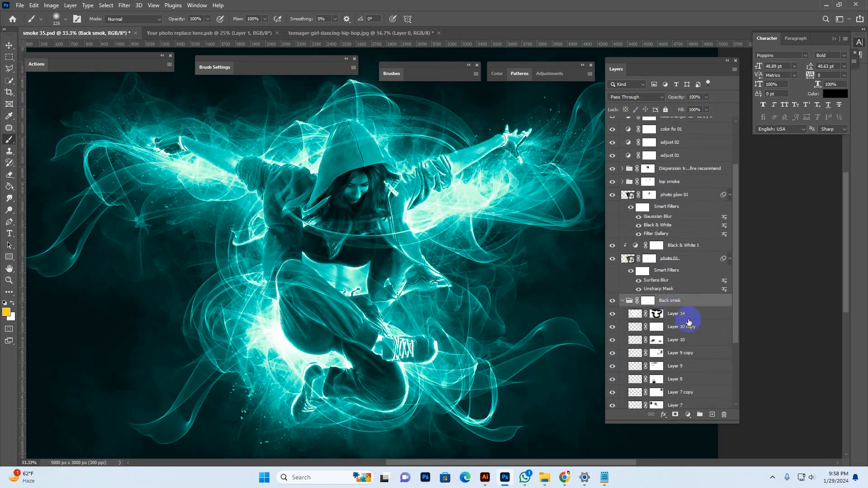
pyautogui.scroll(-2, 687, 312)
pyautogui.click(683, 294)
pyautogui.scroll(-5, 690, 289)
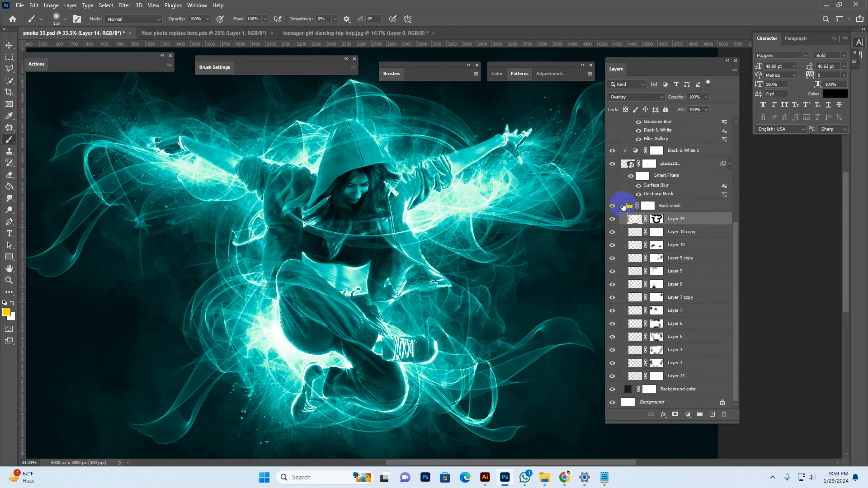
pyautogui.click(9, 45)
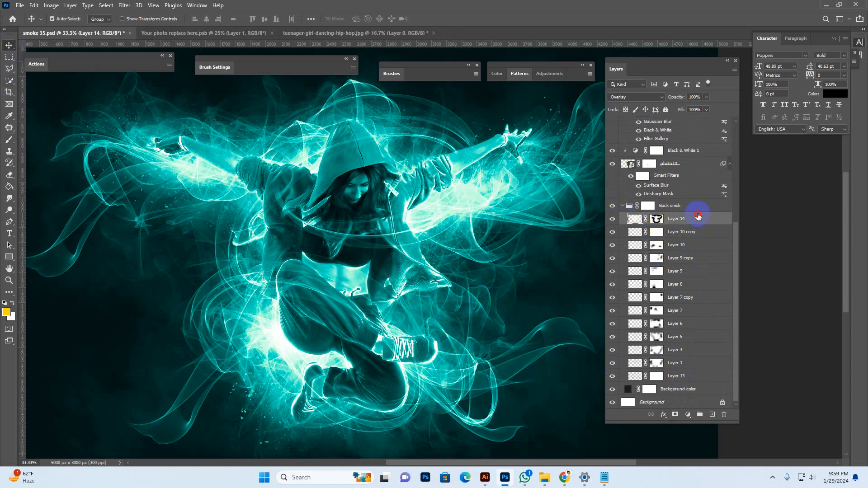
pyautogui.click(613, 219)
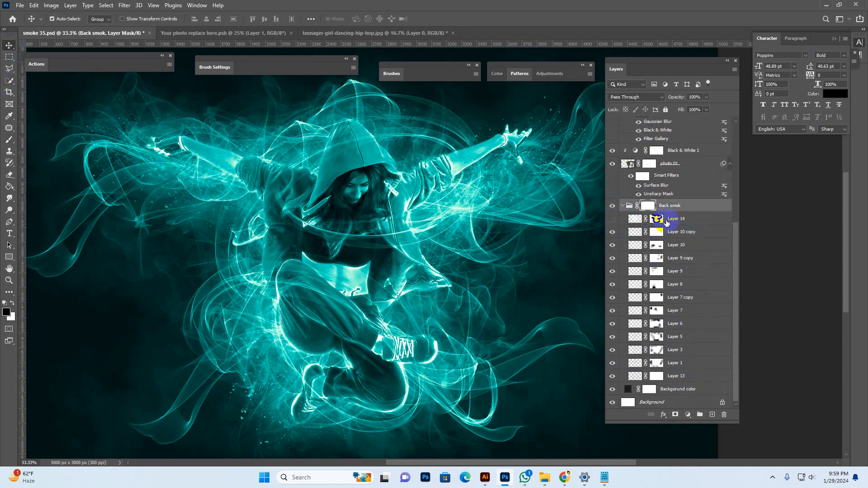
pyautogui.click(613, 219)
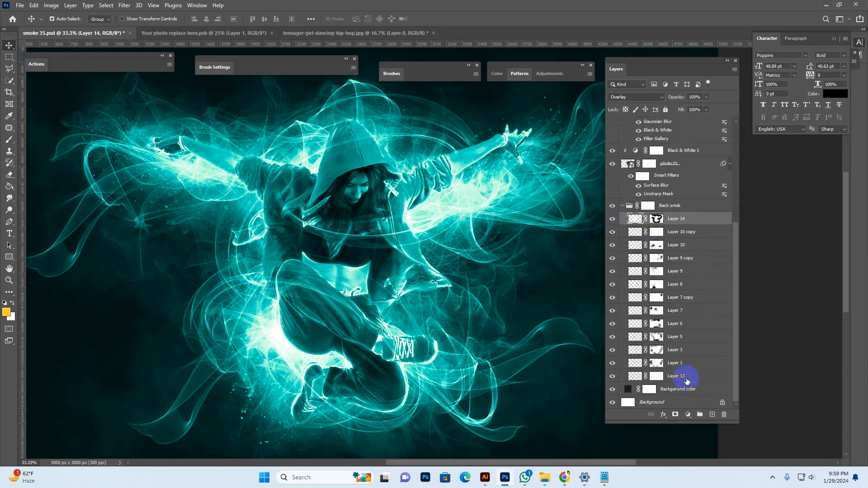
# Preview the effect of Layer 13, Layer 1, Layer 3 and Layer 7 in the Back smok group by hiding and reshowing each
pyautogui.click(625, 378)
pyautogui.click(612, 377)
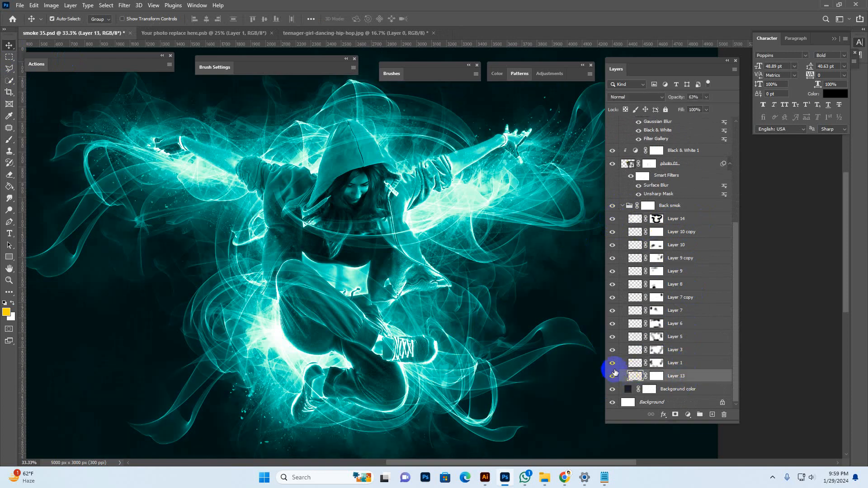
pyautogui.click(612, 377)
pyautogui.click(618, 364)
pyautogui.click(613, 363)
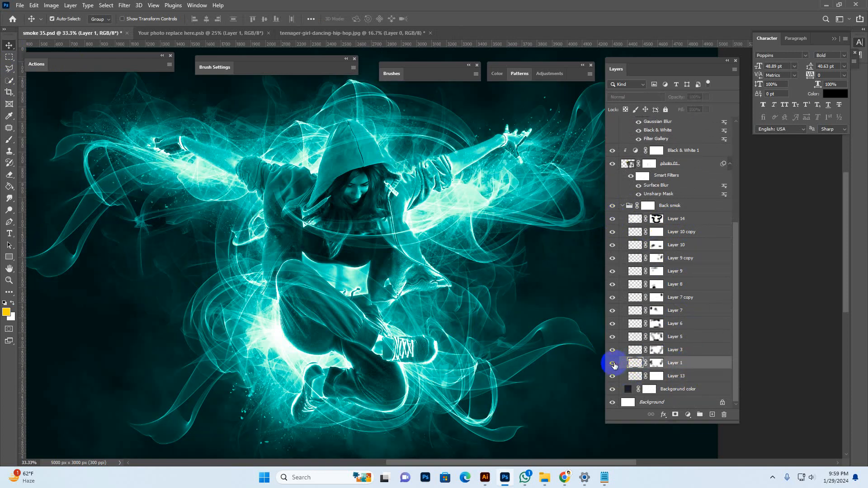
pyautogui.click(613, 363)
pyautogui.click(619, 351)
pyautogui.click(614, 350)
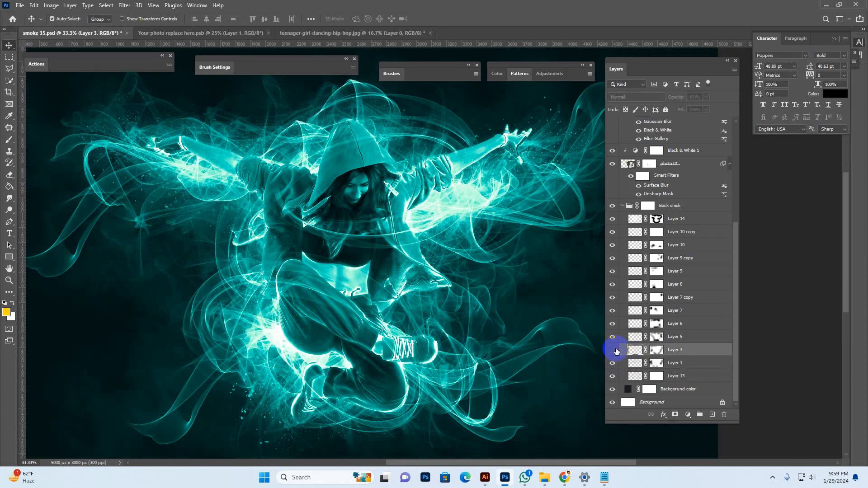
pyautogui.click(614, 350)
pyautogui.click(615, 312)
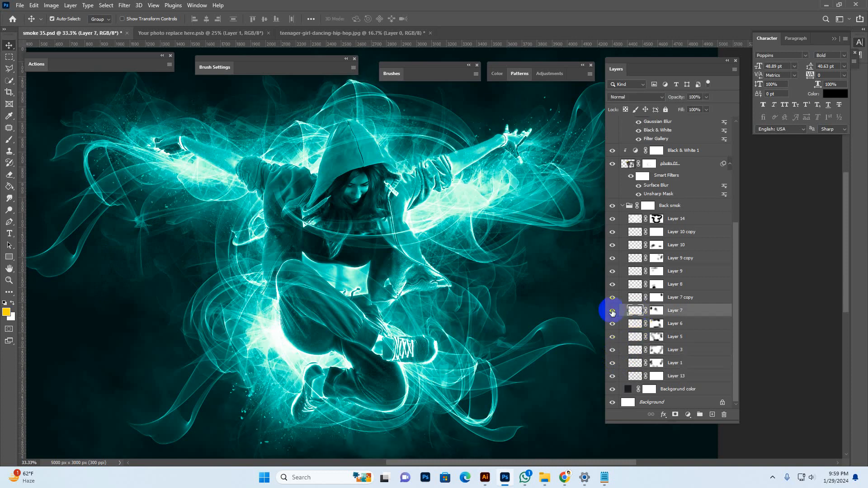
pyautogui.click(613, 311)
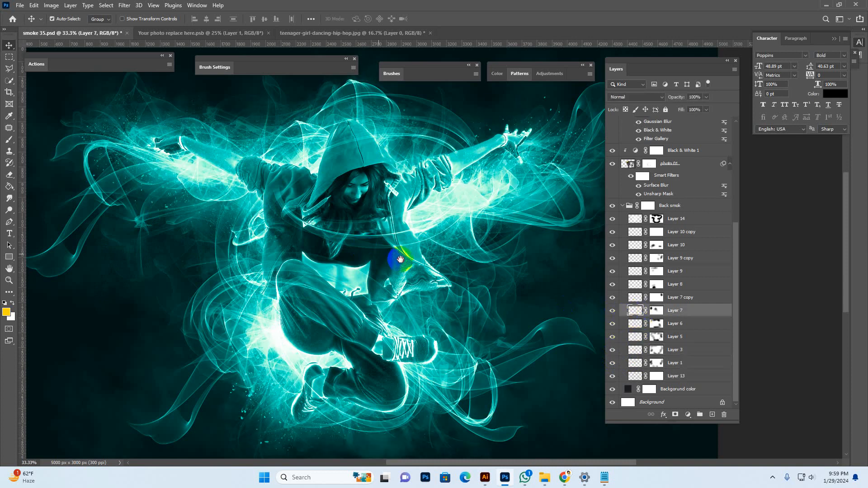
# Enable Show Transform Controls for the Move tool and set Auto-Select to Layer
pyautogui.moveTo(398, 252); pyautogui.dragTo(450, 266)
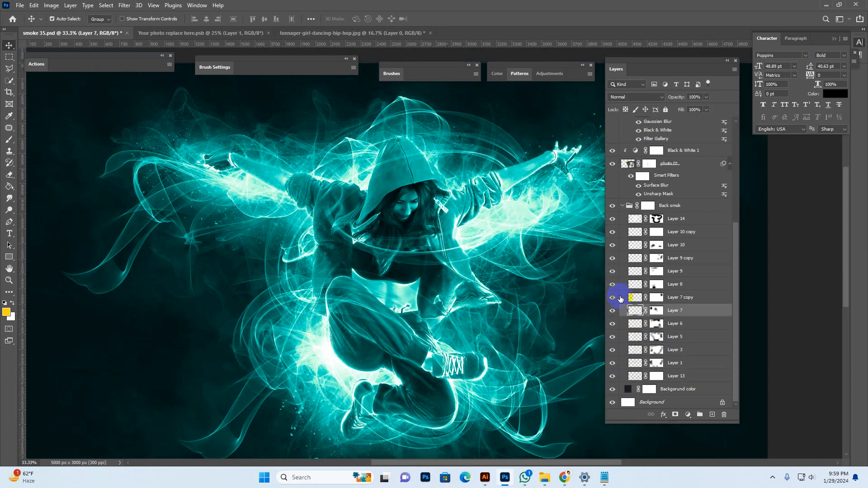
pyautogui.click(121, 19)
pyautogui.moveTo(281, 195); pyautogui.dragTo(289, 220)
pyautogui.hotkey('ctrl', 'z')
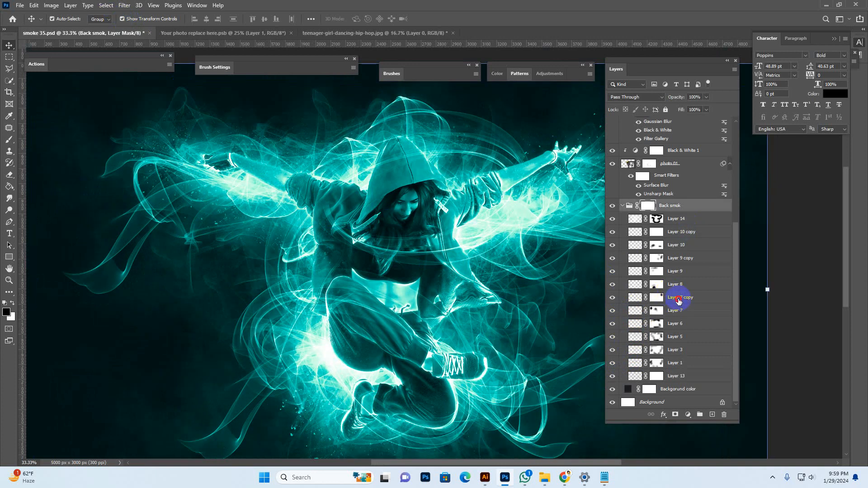
pyautogui.click(679, 300)
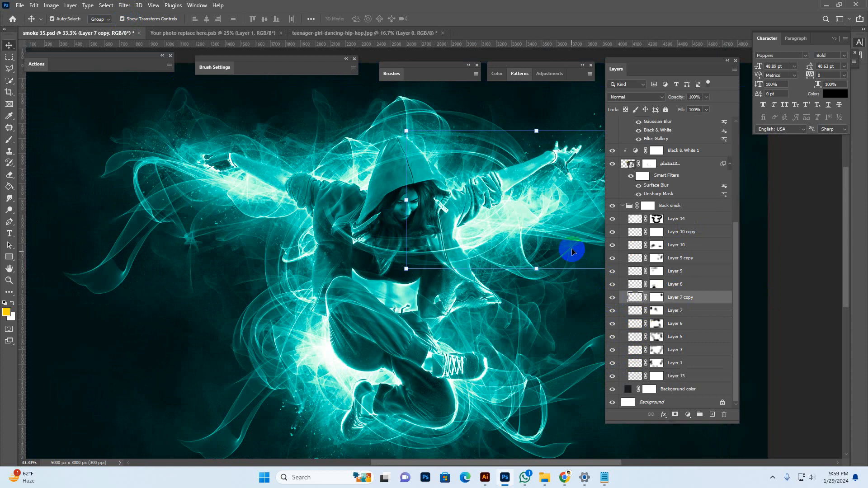
pyautogui.hscroll(3, 518, 219)
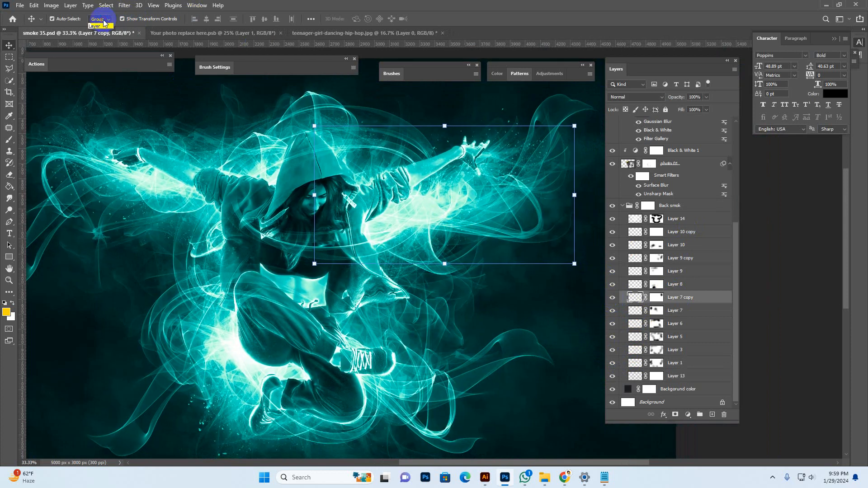
pyautogui.click(100, 26)
pyautogui.click(478, 209)
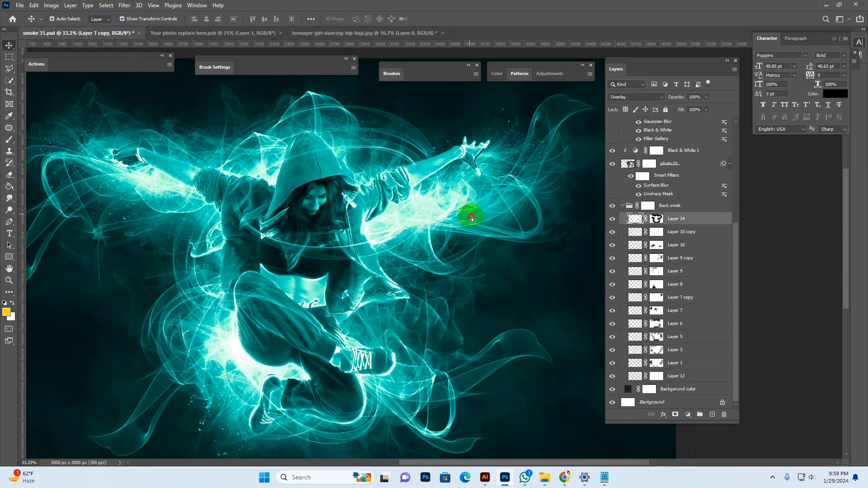
# Compare the smoke around the outstretched arm with and without Layer 9, leaving that layer visible and selected
pyautogui.click(680, 274)
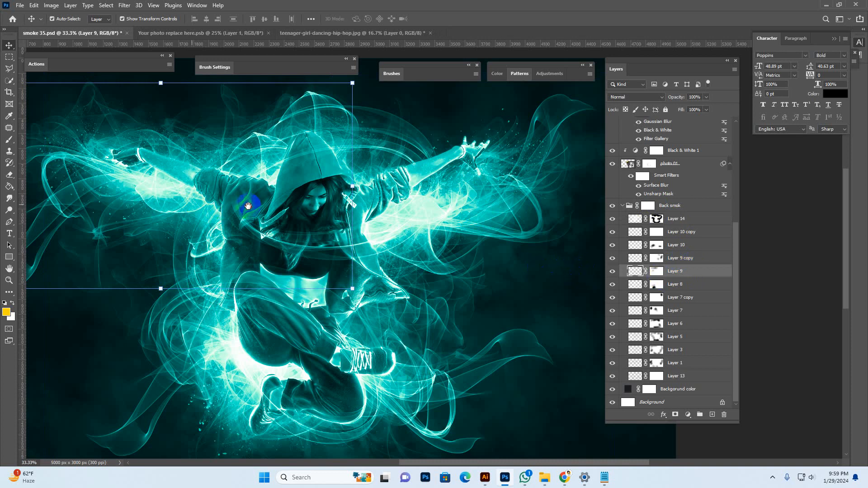
pyautogui.hscroll(-3, 238, 218)
pyautogui.click(239, 218)
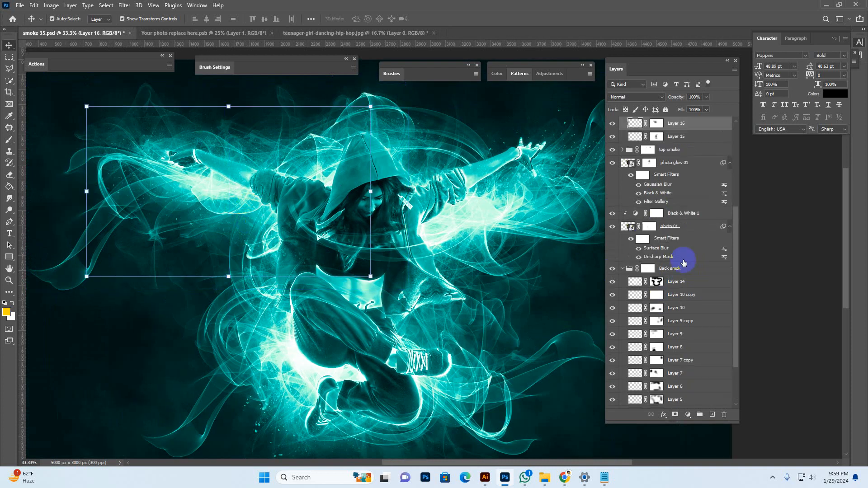
pyautogui.click(689, 274)
pyautogui.click(692, 334)
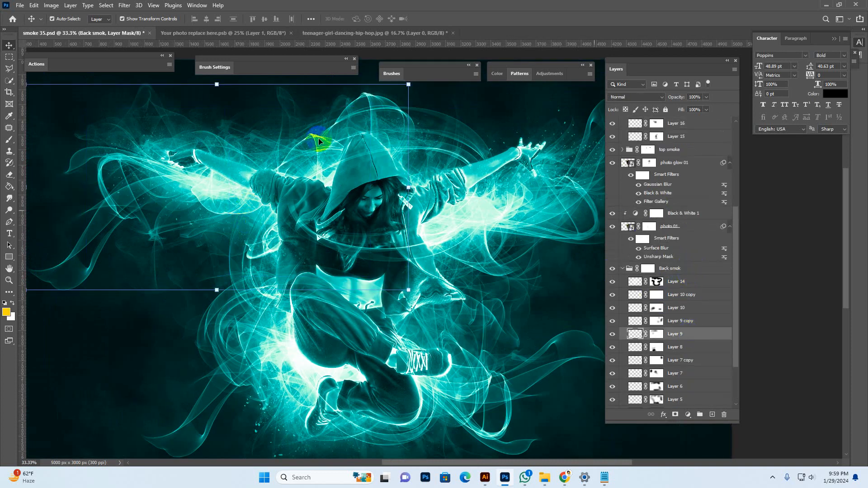
pyautogui.click(613, 337)
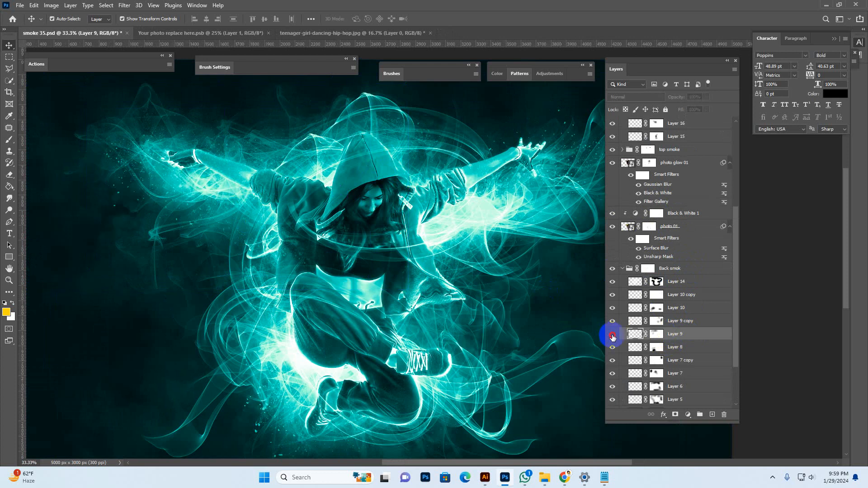
pyautogui.click(613, 337)
pyautogui.click(670, 337)
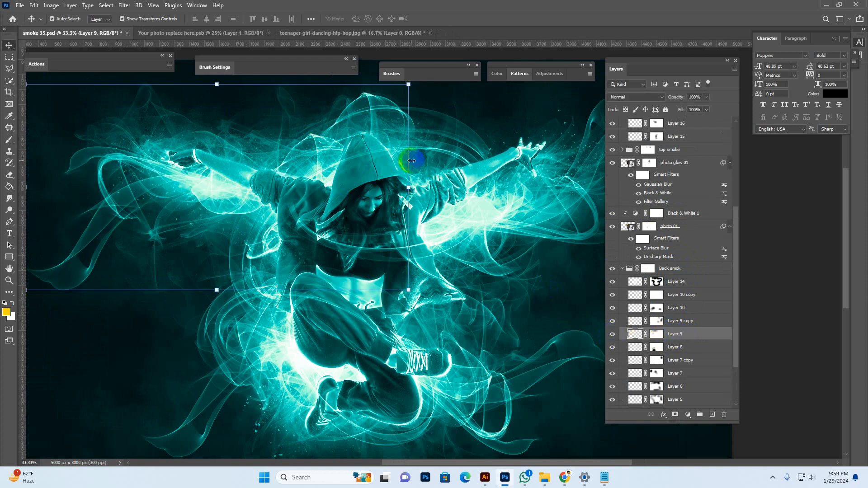
# Nudge the Layer 9 smoke about 90 px right and 100 px up
pyautogui.hotkey('shift', 'Right')
pyautogui.hotkey('shift', 'Right')
pyautogui.hotkey('shift', 'Right')
pyautogui.hotkey('shift', 'Up')
pyautogui.hotkey('shift', 'Up')
pyautogui.hotkey('shift', 'Up')
pyautogui.hotkey('shift', 'Up')
pyautogui.hotkey('shift', 'Up')
pyautogui.hotkey('shift', 'Up')
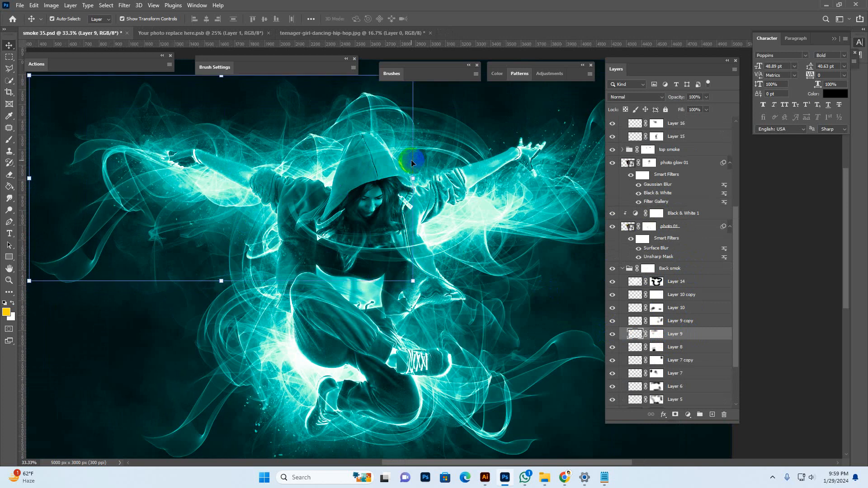
pyautogui.hotkey('shift', 'Up')
pyautogui.hotkey('shift', 'Up')
pyautogui.hotkey('shift', 'Up')
pyautogui.hotkey('shift', 'Up')
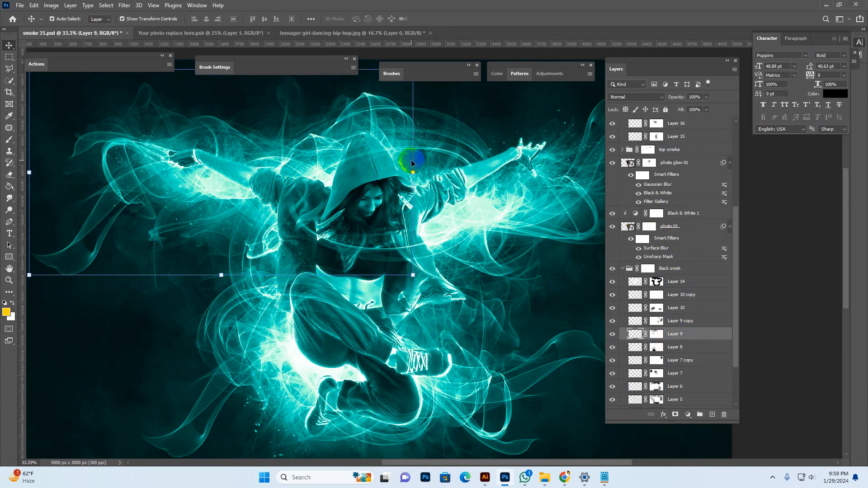
pyautogui.hotkey('shift', 'Right')
pyautogui.hotkey('shift', 'Right')
pyautogui.hotkey('shift', 'Right')
pyautogui.hotkey('shift', 'Right')
pyautogui.hotkey('shift', 'Right')
pyautogui.hotkey('shift', 'Right')
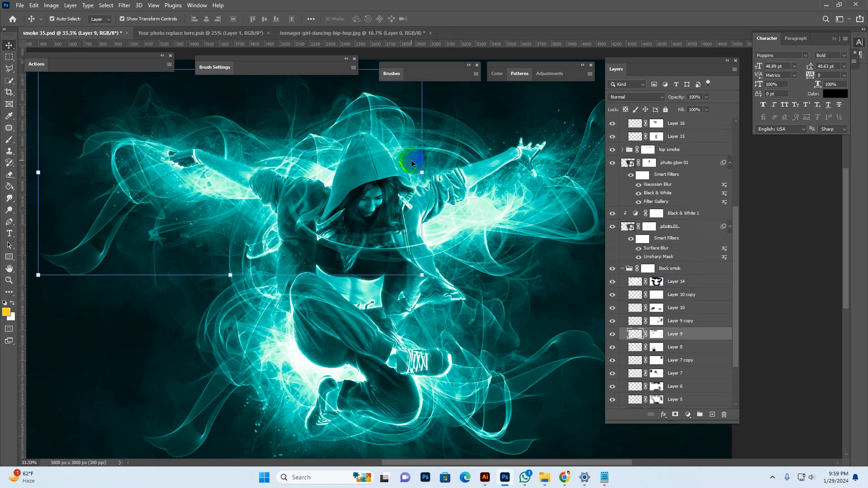
# Rotate the Layer 9 smoke about 10.36° clockwise, and collapse the Back smok group with transform controls turned off
pyautogui.moveTo(423, 281); pyautogui.dragTo(413, 300)
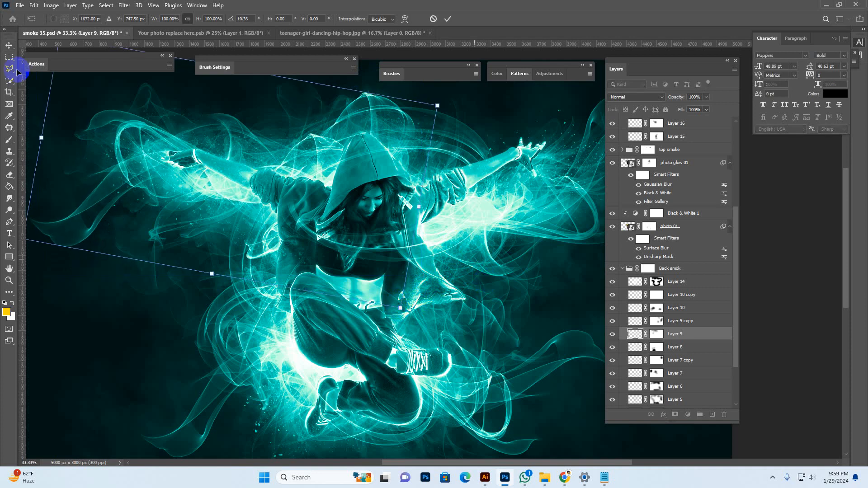
pyautogui.click(9, 45)
pyautogui.click(623, 269)
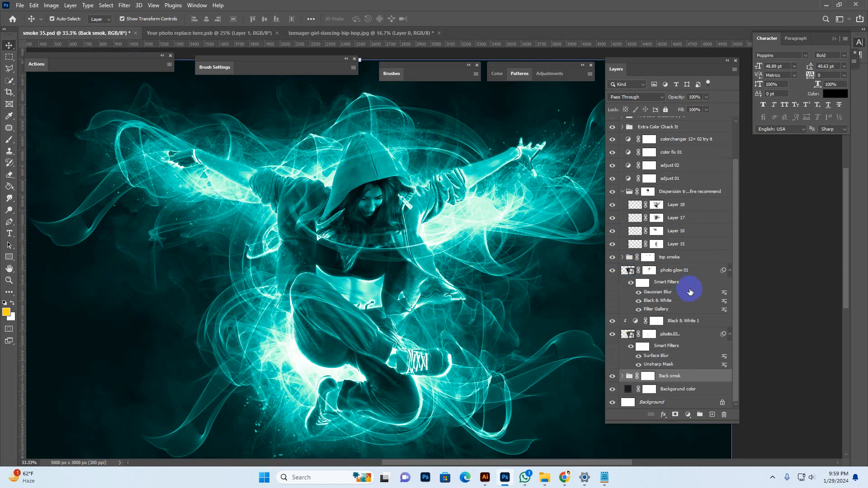
pyautogui.click(122, 19)
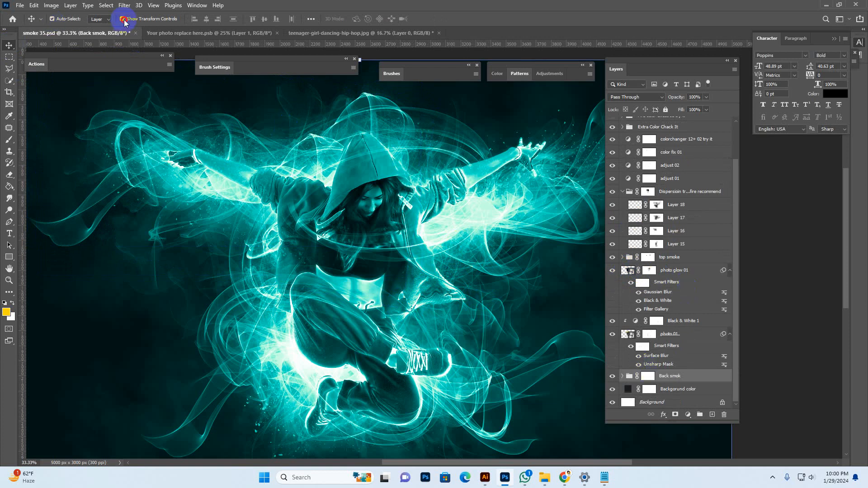
# Hide the Backgorund color and Background layers to leave the artwork on a transparent canvas
pyautogui.click(688, 390)
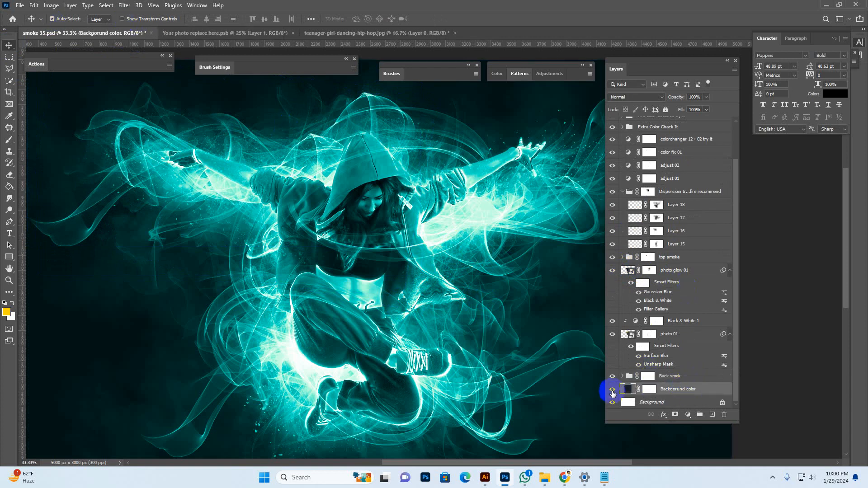
pyautogui.click(613, 390)
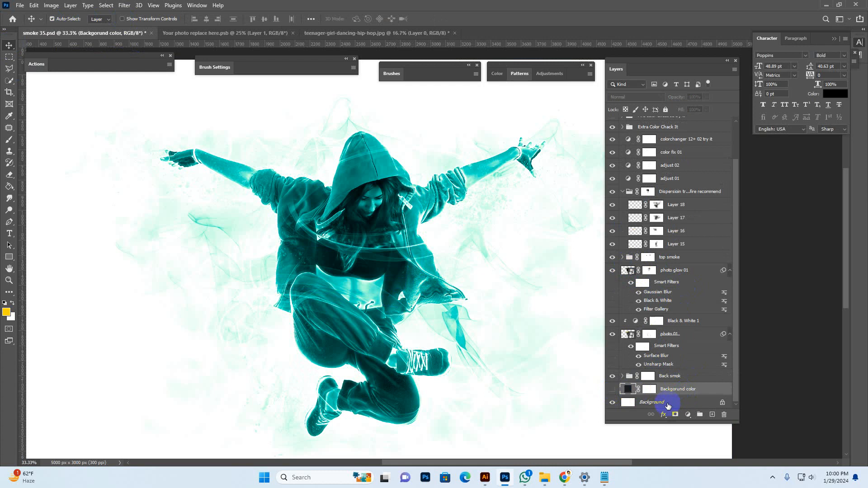
pyautogui.click(624, 402)
pyautogui.click(614, 402)
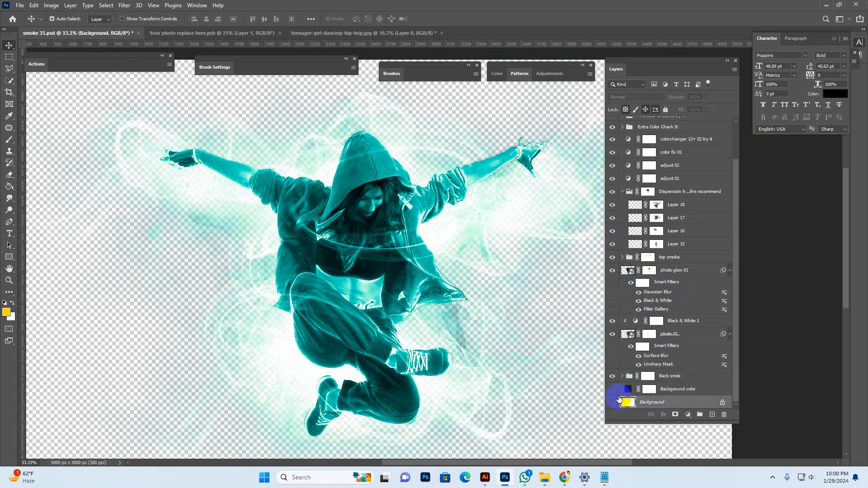
pyautogui.press('z')
pyautogui.keyDown('alt'); pyautogui.click(493, 240); pyautogui.keyUp('alt')
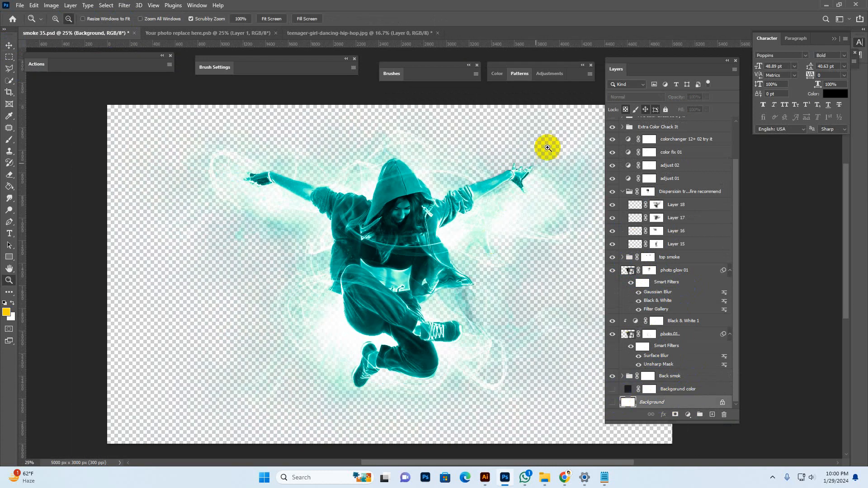
pyautogui.moveTo(548, 148); pyautogui.dragTo(506, 130)
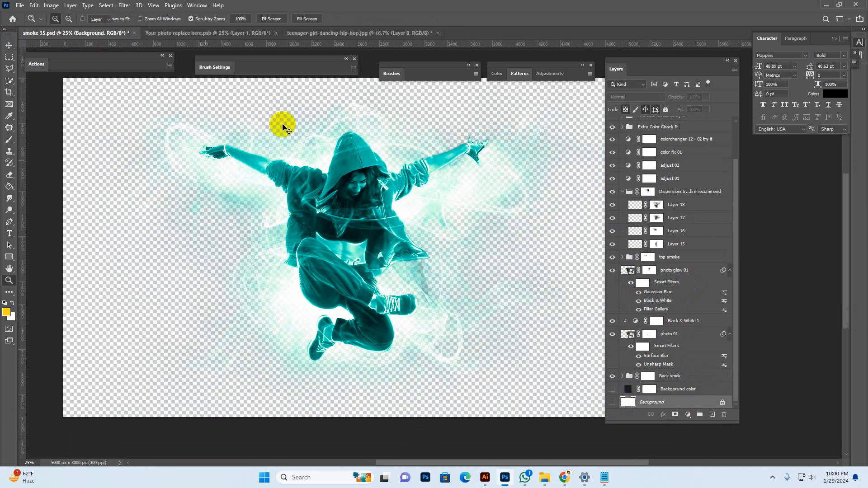
pyautogui.press('v')
pyautogui.click(20, 5)
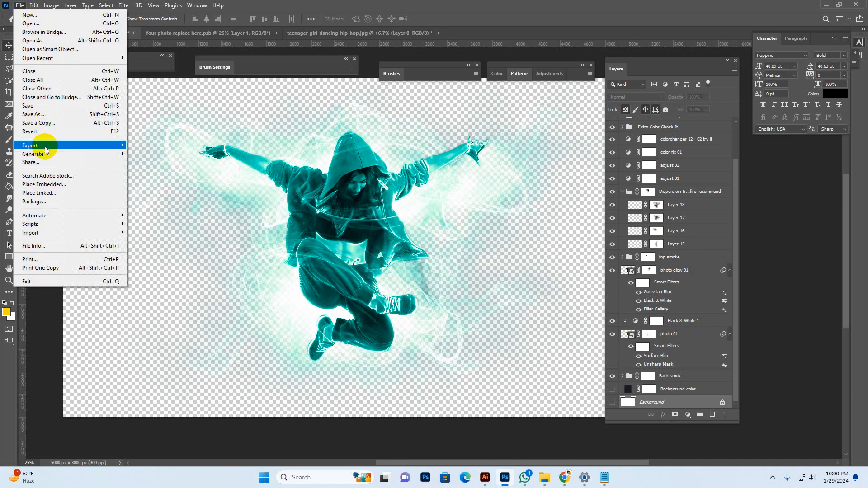
pyautogui.moveTo(46, 147)
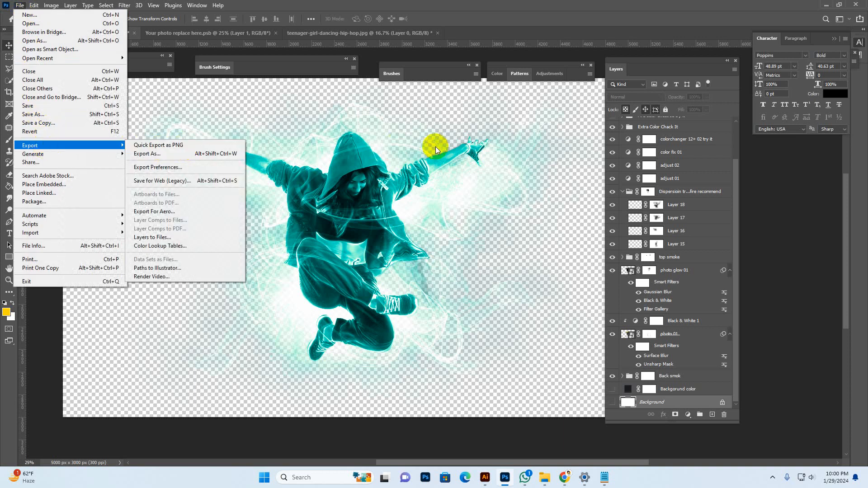
pyautogui.click(628, 6)
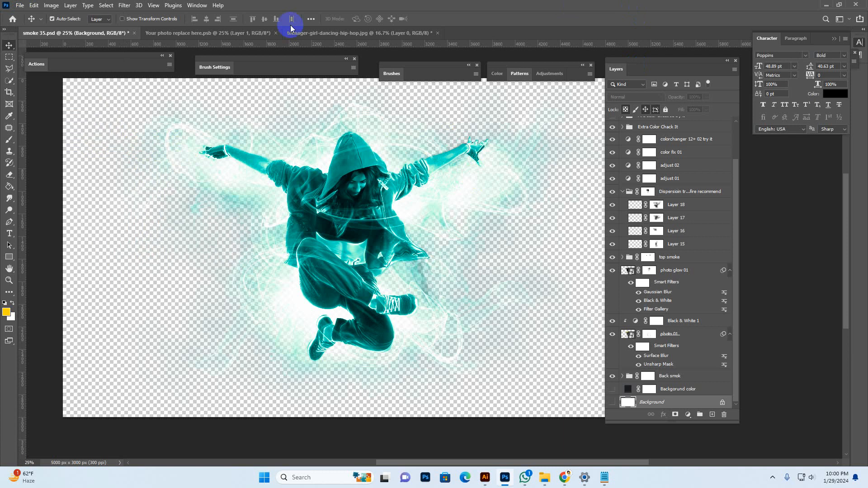
# Close smoke 35.psd, Your photo replace here.psb and teenager-girl-dancing-hip-hop.jpg without saving their changes
pyautogui.click(134, 34)
pyautogui.click(436, 177)
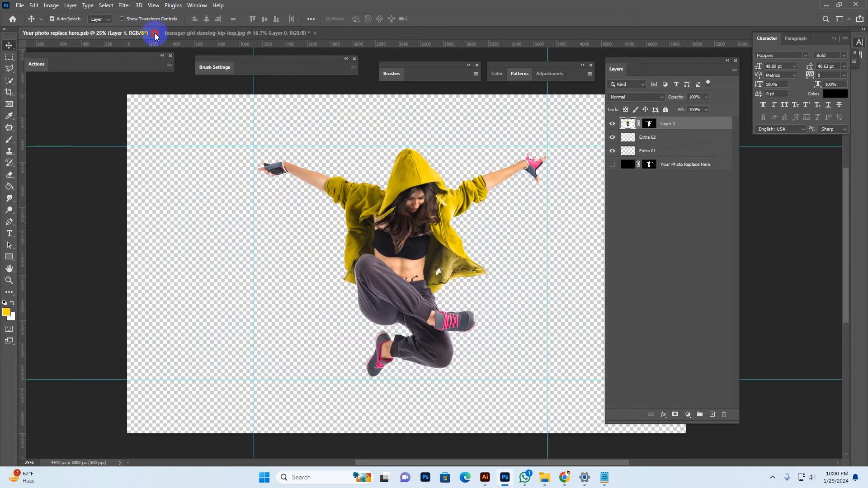
pyautogui.click(155, 34)
pyautogui.click(417, 178)
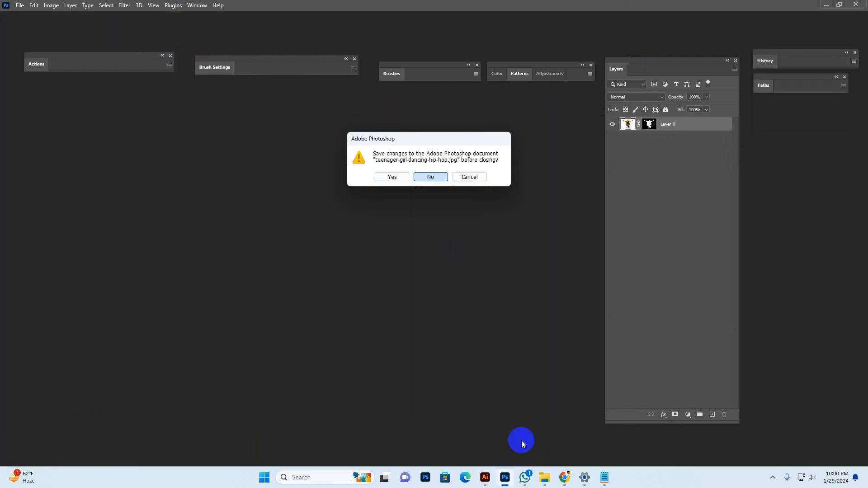
# Switch to the Creative Market 07 folder in File Explorer and open smoke 34.psd from Main File Smoke Photo Effect in Photoshop
pyautogui.moveTo(545, 478)
pyautogui.click(547, 445)
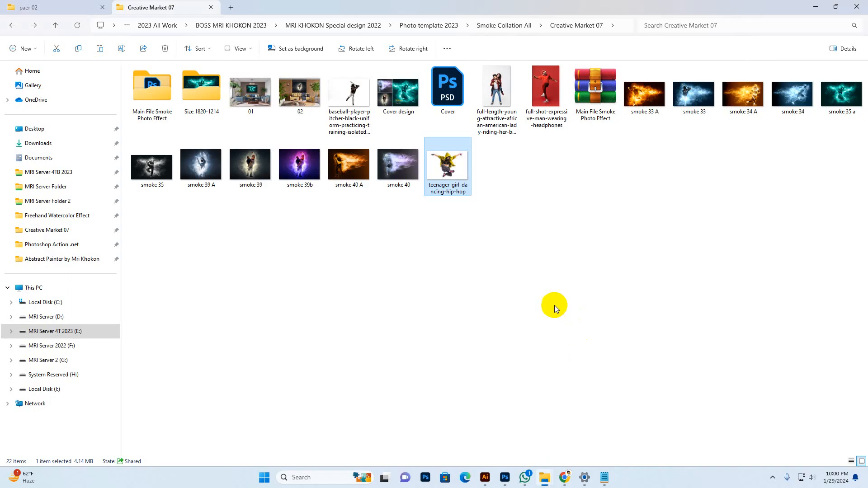
pyautogui.doubleClick(150, 98)
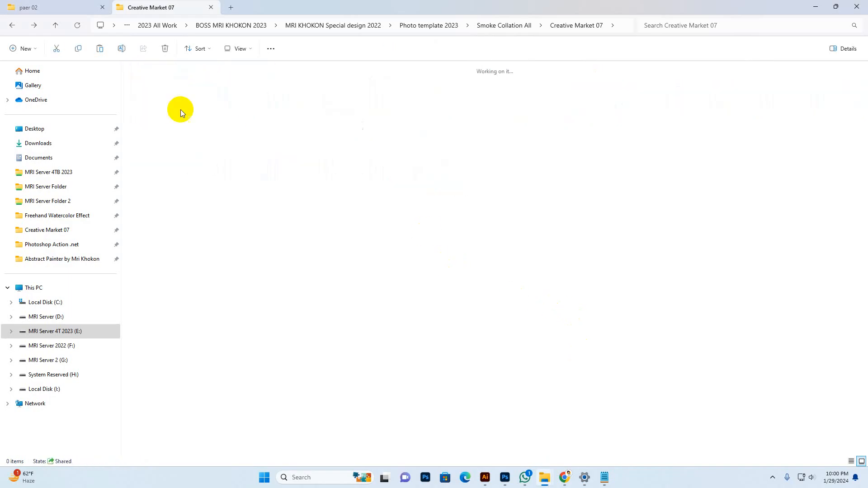
pyautogui.hotkey('alt', 'Left')
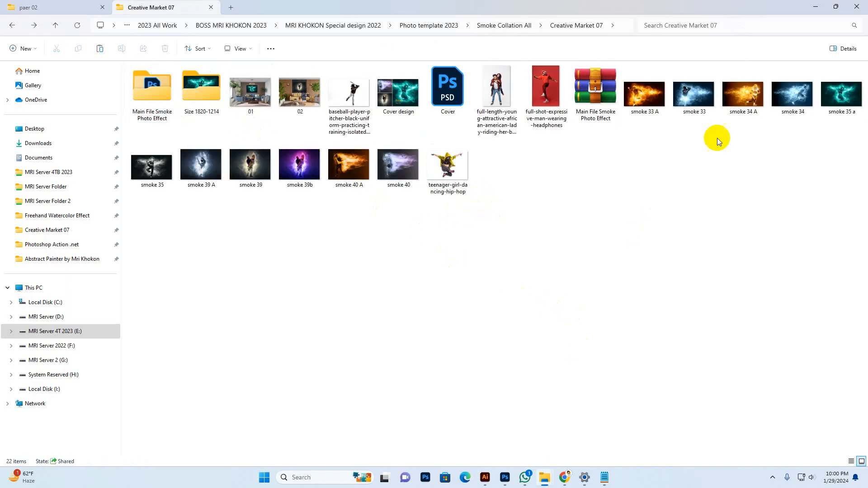
pyautogui.click(745, 94)
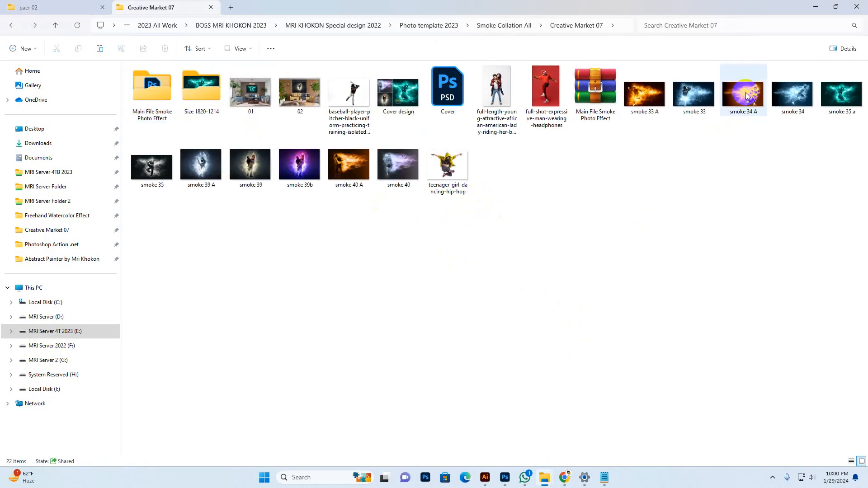
pyautogui.click(803, 104)
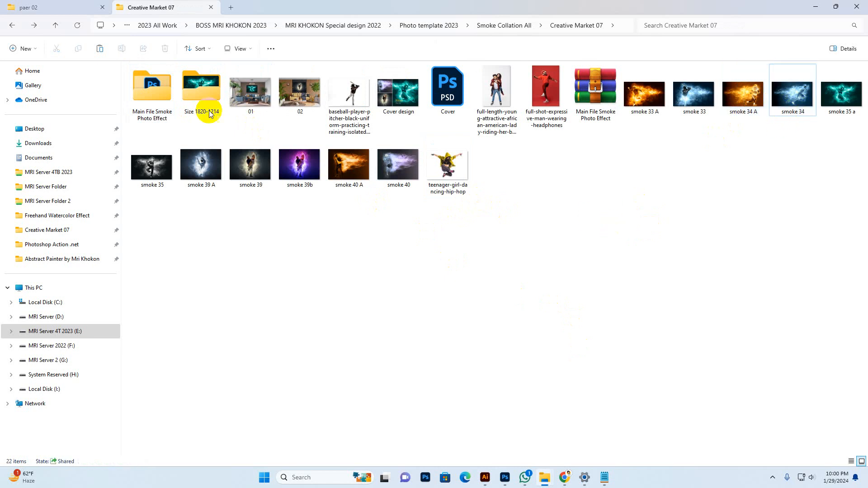
pyautogui.click(132, 98)
pyautogui.doubleClick(132, 99)
pyautogui.click(267, 96)
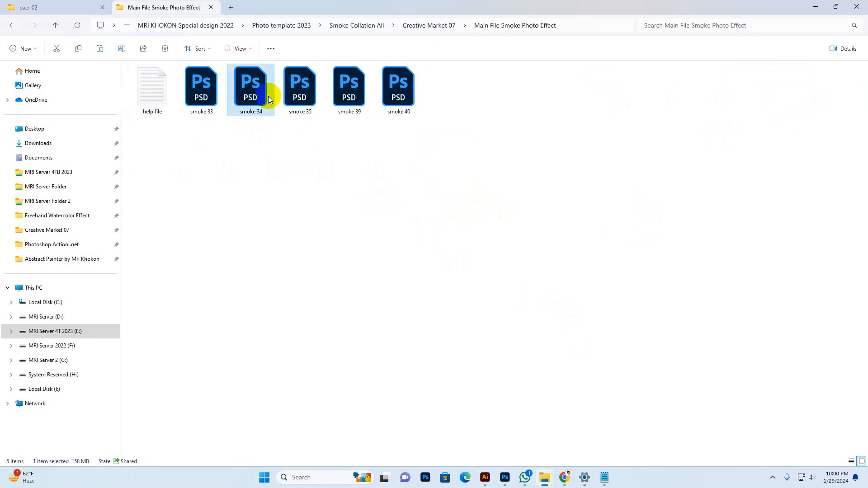
pyautogui.doubleClick(268, 96)
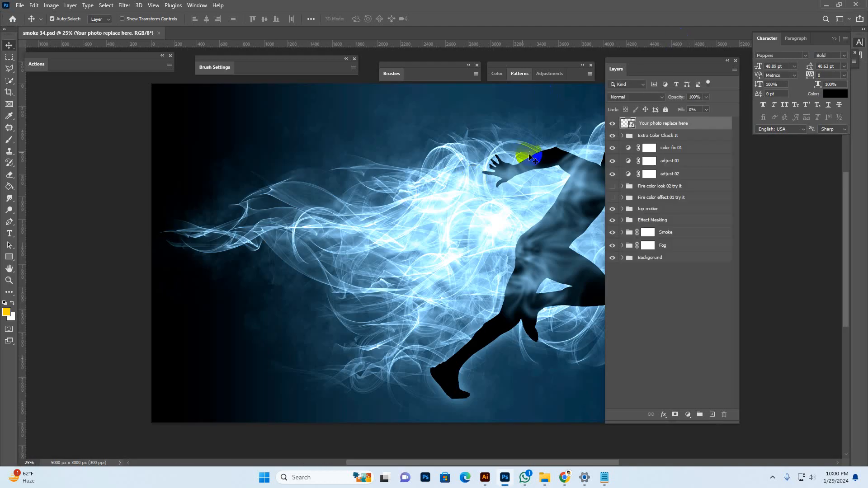
# Examine the runner silhouette and its smoke trail across the smoke 34 template
pyautogui.press('z')
pyautogui.click(547, 180)
pyautogui.moveTo(349, 153); pyautogui.dragTo(44, 114)
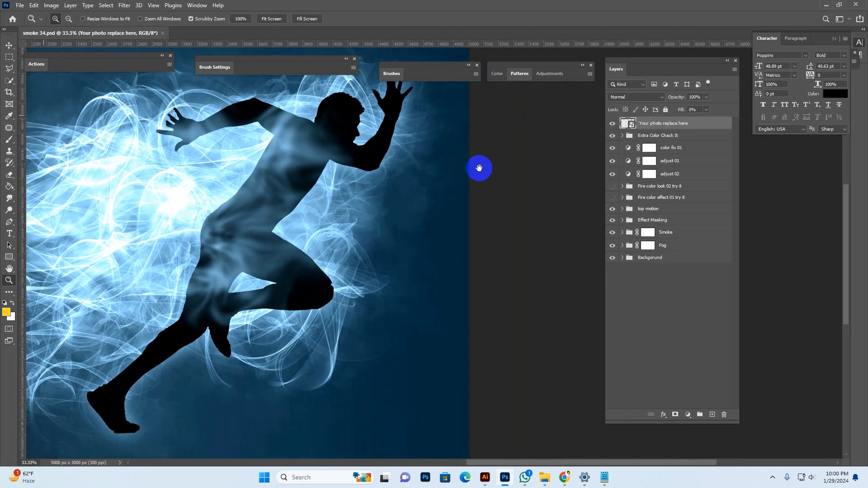
pyautogui.keyDown('alt'); pyautogui.click(392, 169); pyautogui.keyUp('alt')
pyautogui.moveTo(359, 194); pyautogui.dragTo(506, 219)
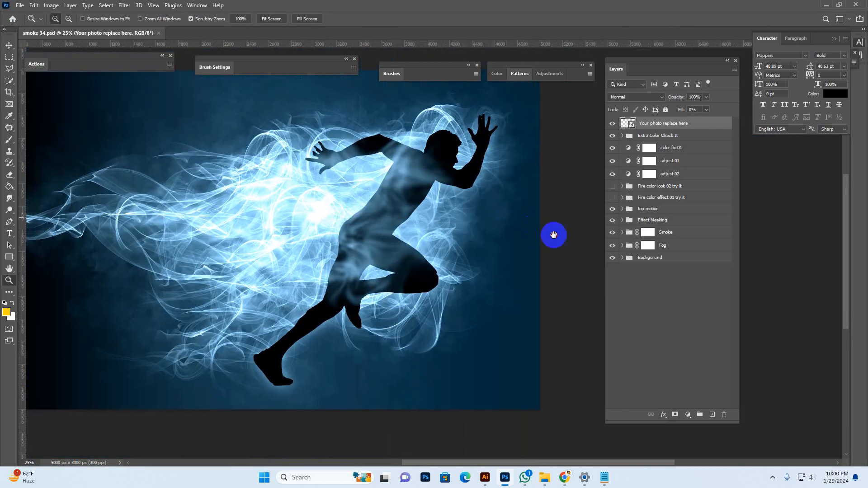
pyautogui.moveTo(555, 235); pyautogui.dragTo(559, 236)
pyautogui.moveTo(479, 217); pyautogui.dragTo(482, 218)
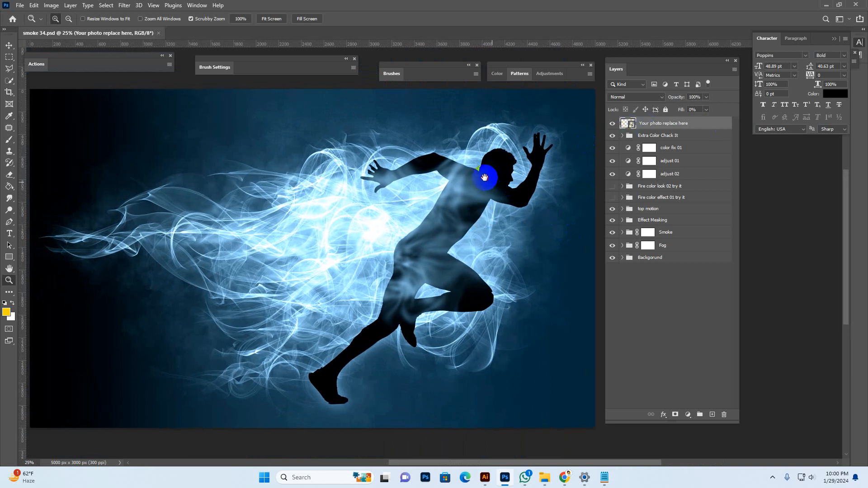
pyautogui.moveTo(493, 181); pyautogui.dragTo(485, 177)
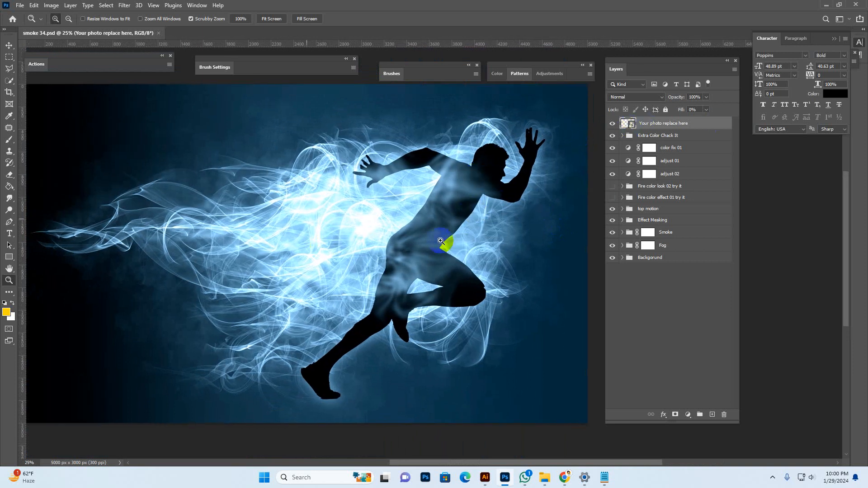
# Open the contents of the Your photo replace here smart object for editing
pyautogui.doubleClick(624, 124)
pyautogui.moveTo(333, 164); pyautogui.dragTo(288, 171)
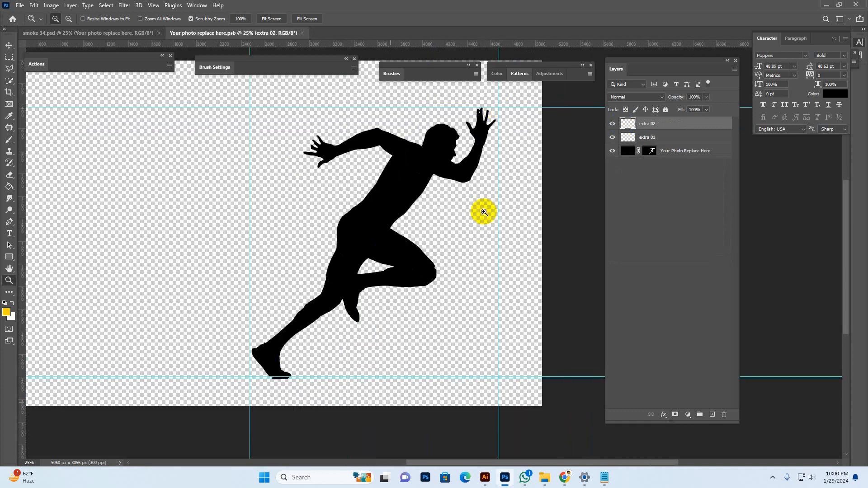
pyautogui.click(462, 169)
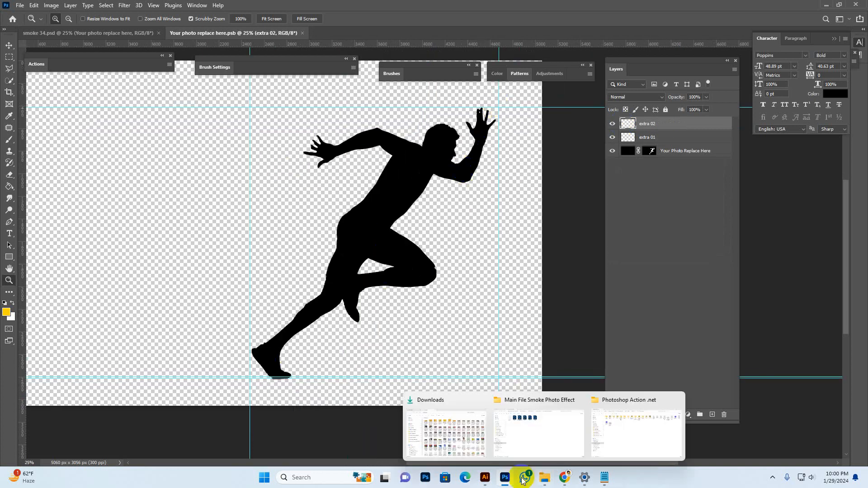
# Switch to File Explorer and open full-shot-expressive-man-wearing-headphones.jpg from the Creative Market 07 folder as a separate document in Photoshop
pyautogui.moveTo(547, 478)
pyautogui.click(632, 451)
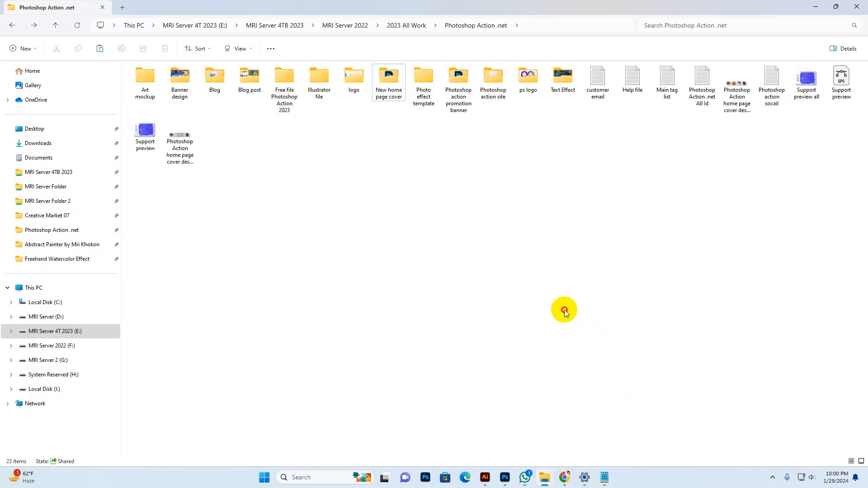
pyautogui.click(813, 8)
pyautogui.moveTo(545, 478)
pyautogui.click(531, 428)
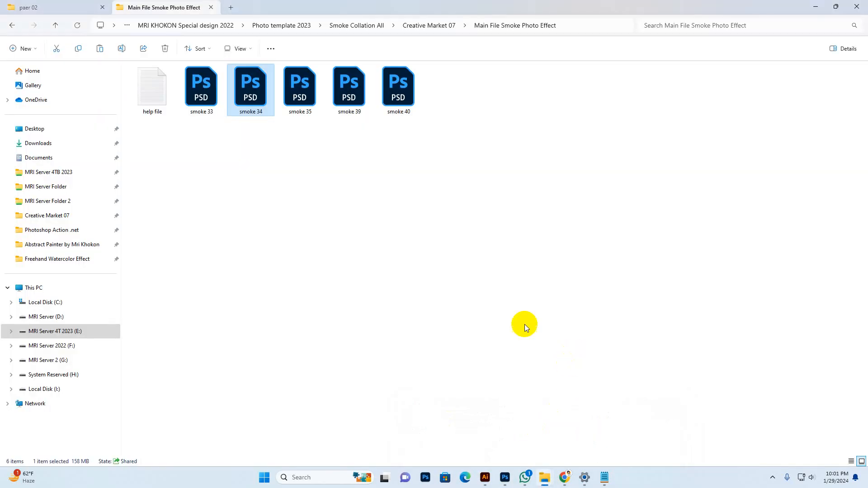
pyautogui.hotkey('alt', 'Left')
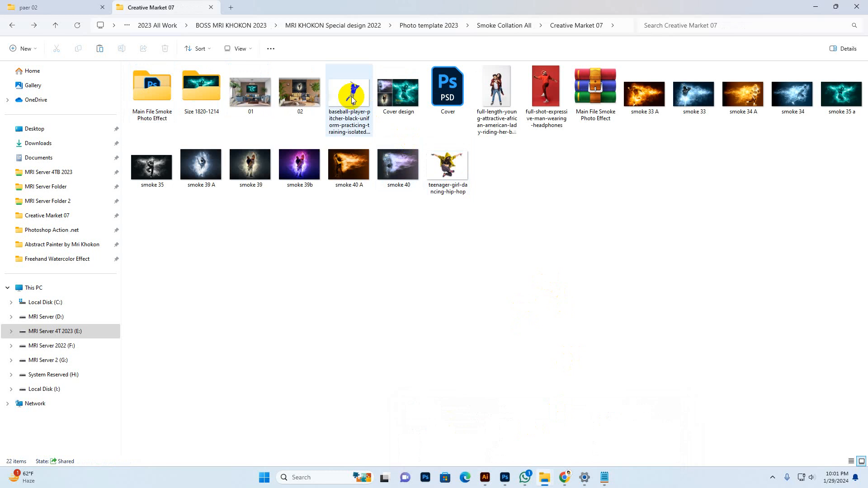
pyautogui.moveTo(353, 100); pyautogui.dragTo(547, 37)
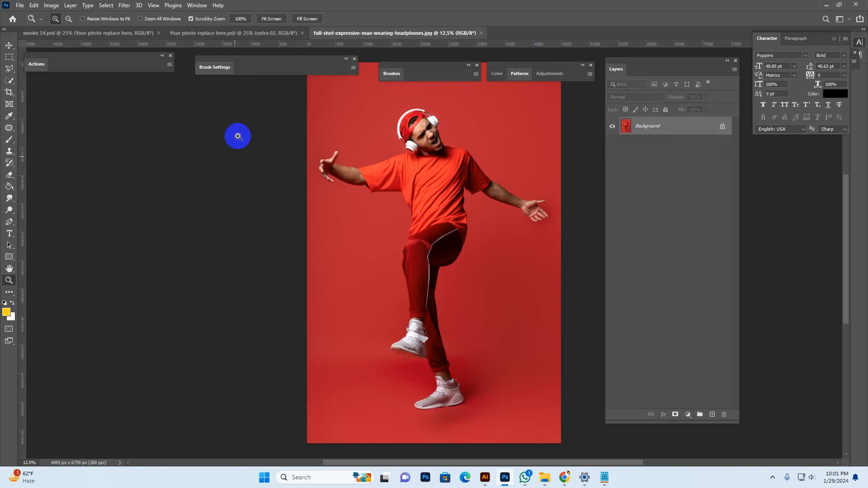
# Select the man with Select Subject and add a layer mask that hides the red background
pyautogui.click(8, 81)
pyautogui.click(260, 19)
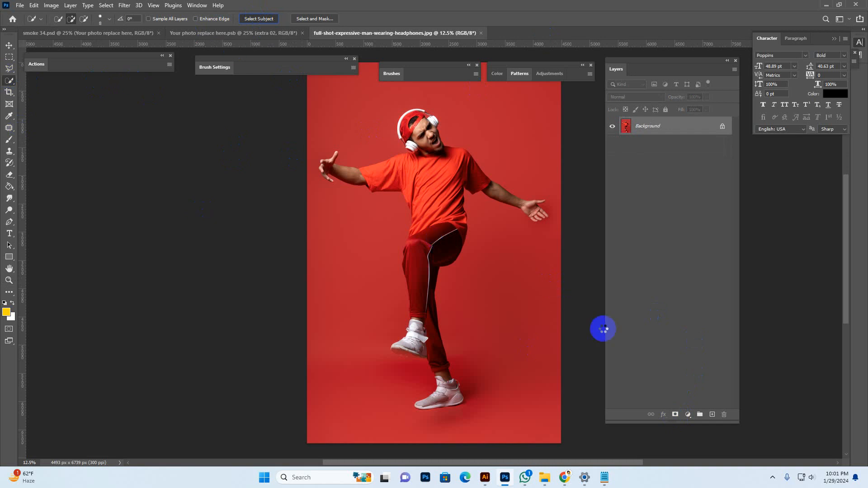
pyautogui.click(676, 414)
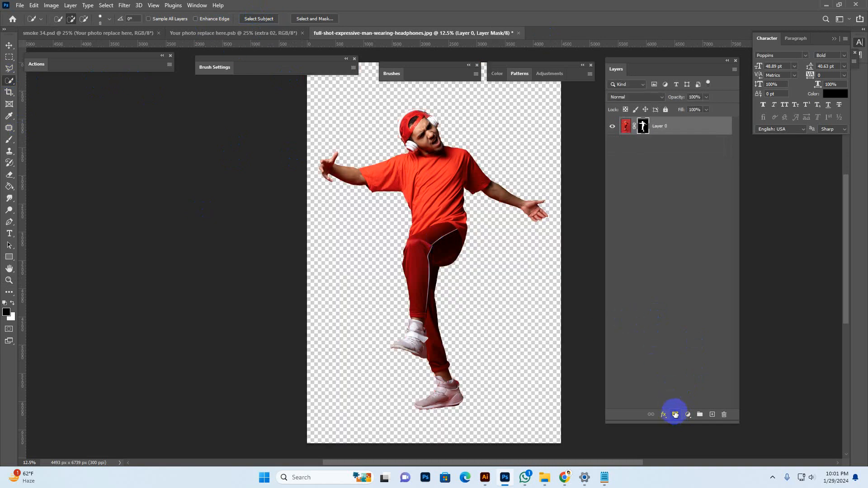
# Copy the masked man layer into Your photo replace here.psb above the extra 02 layer
pyautogui.click(626, 126)
pyautogui.click(9, 46)
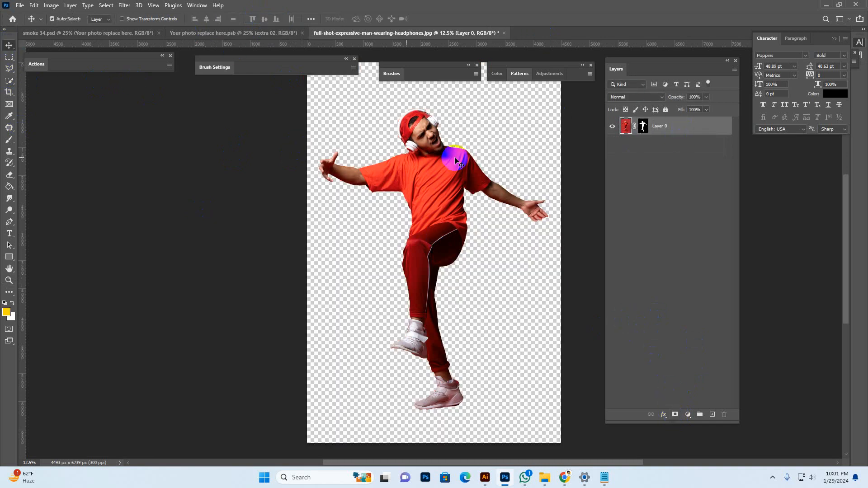
pyautogui.moveTo(447, 161); pyautogui.dragTo(469, 218)
pyautogui.press('z')
pyautogui.keyDown('alt'); pyautogui.click(489, 227); pyautogui.keyUp('alt')
pyautogui.keyDown('alt'); pyautogui.click(489, 227); pyautogui.keyUp('alt')
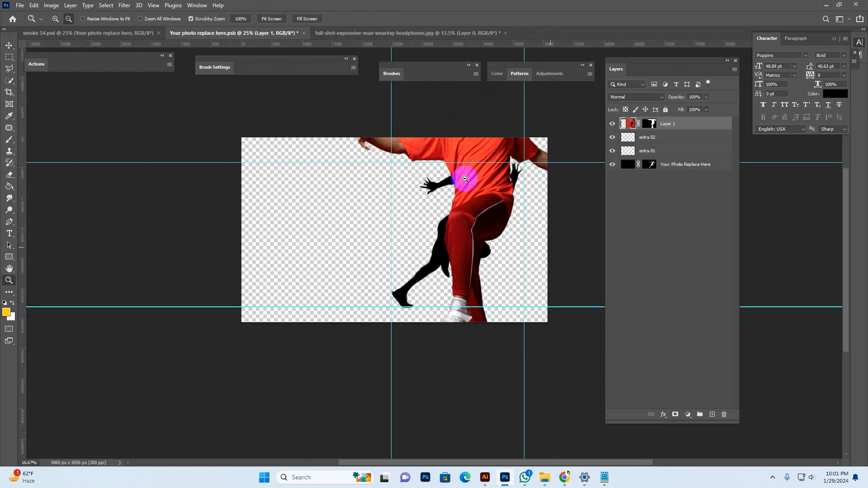
# Scale the masked man on Layer 1 to 44.82% and place him over the runner silhouette, with his feet on the lower guide
pyautogui.hotkey('ctrl', 't')
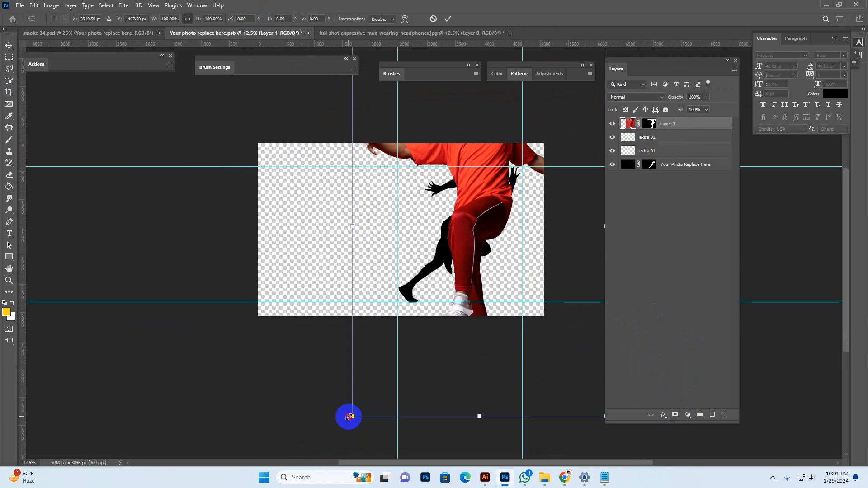
pyautogui.moveTo(351, 416); pyautogui.dragTo(419, 319)
pyautogui.moveTo(557, 203); pyautogui.dragTo(502, 282)
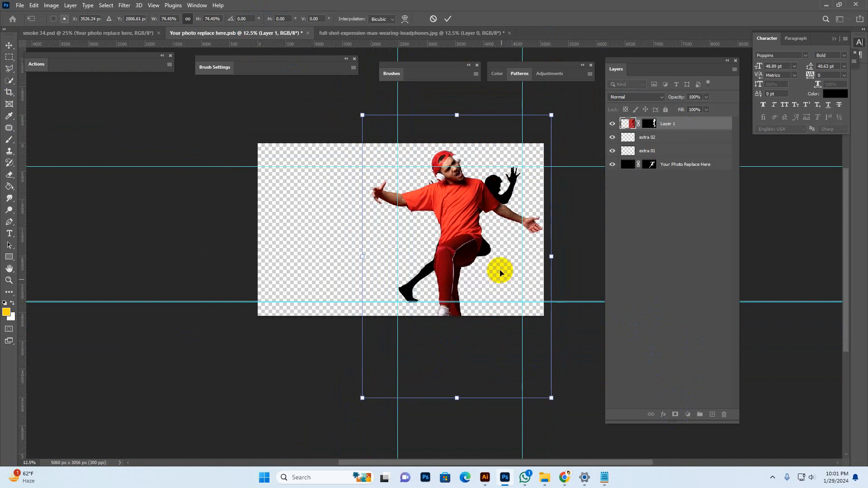
pyautogui.moveTo(548, 121); pyautogui.dragTo(509, 185)
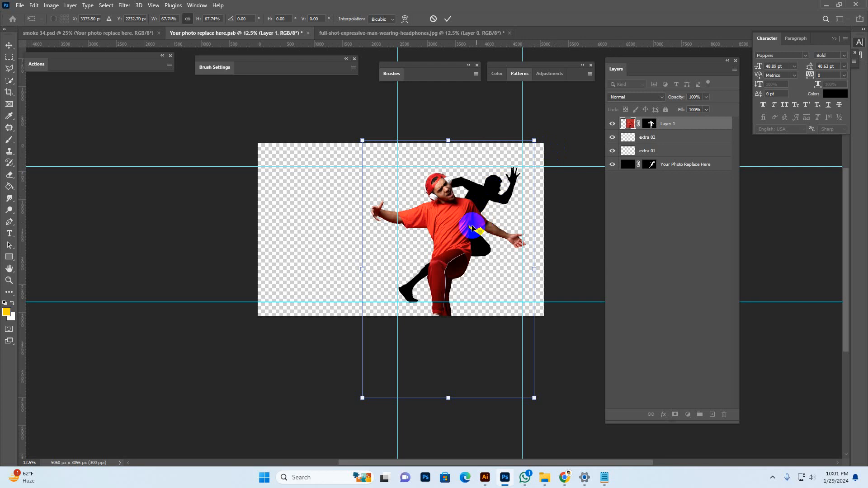
pyautogui.moveTo(471, 226); pyautogui.dragTo(496, 208)
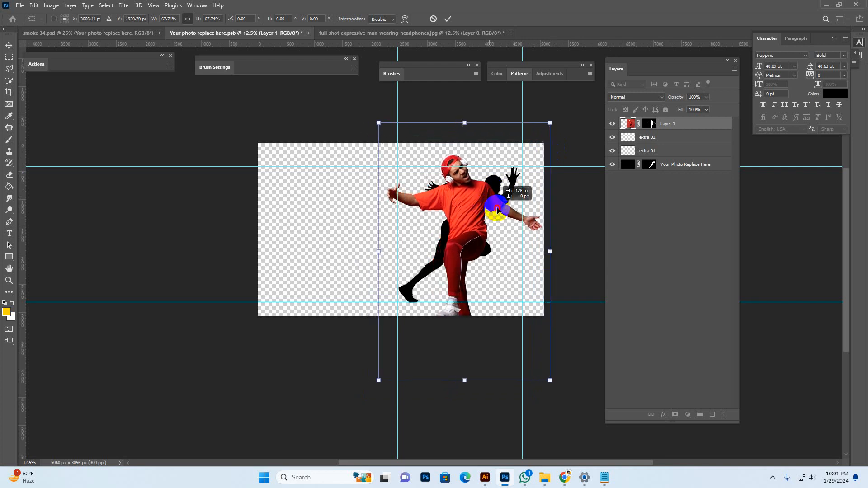
pyautogui.moveTo(550, 381); pyautogui.dragTo(511, 320)
pyautogui.moveTo(478, 202); pyautogui.dragTo(496, 210)
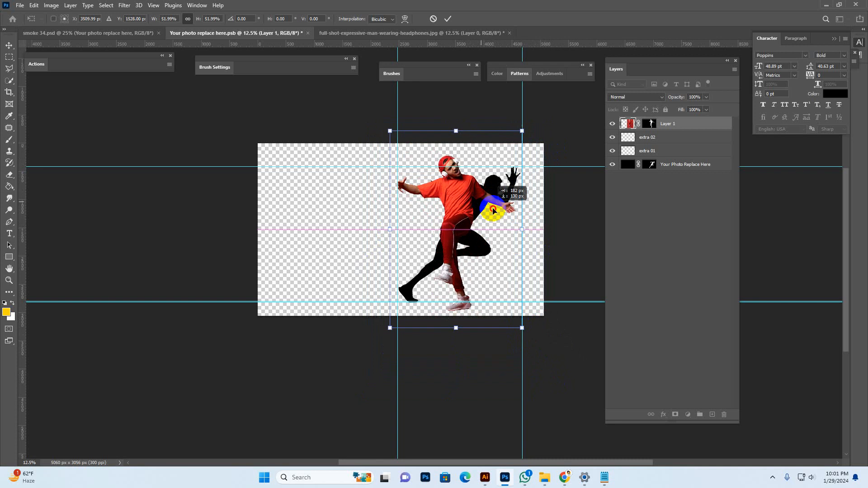
pyautogui.moveTo(529, 131); pyautogui.dragTo(521, 144)
pyautogui.moveTo(487, 203); pyautogui.dragTo(504, 197)
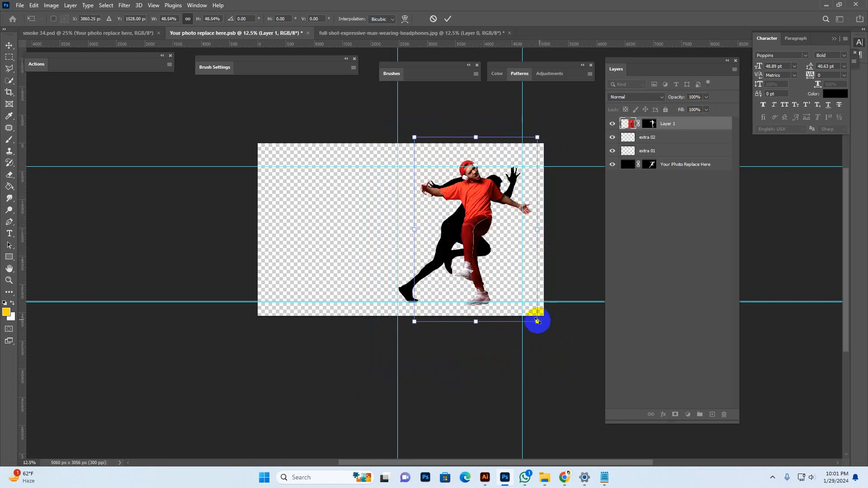
pyautogui.moveTo(537, 320); pyautogui.dragTo(534, 316)
pyautogui.moveTo(501, 207); pyautogui.dragTo(508, 194)
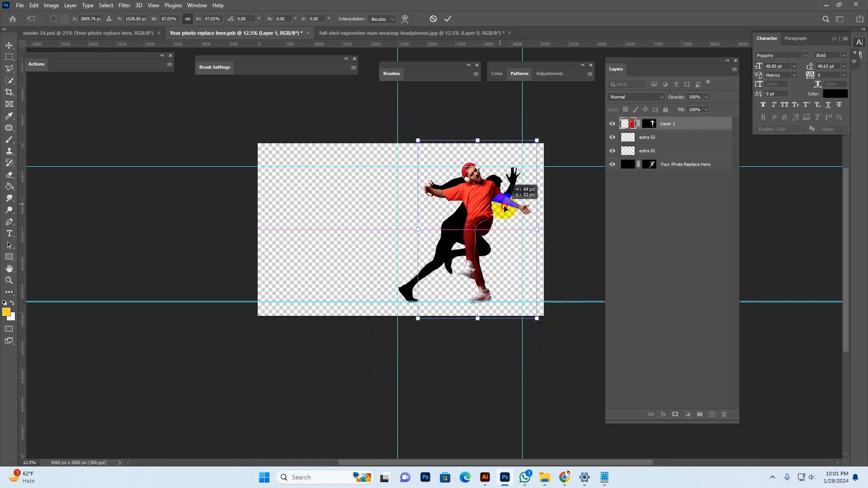
pyautogui.moveTo(537, 320); pyautogui.dragTo(530, 312)
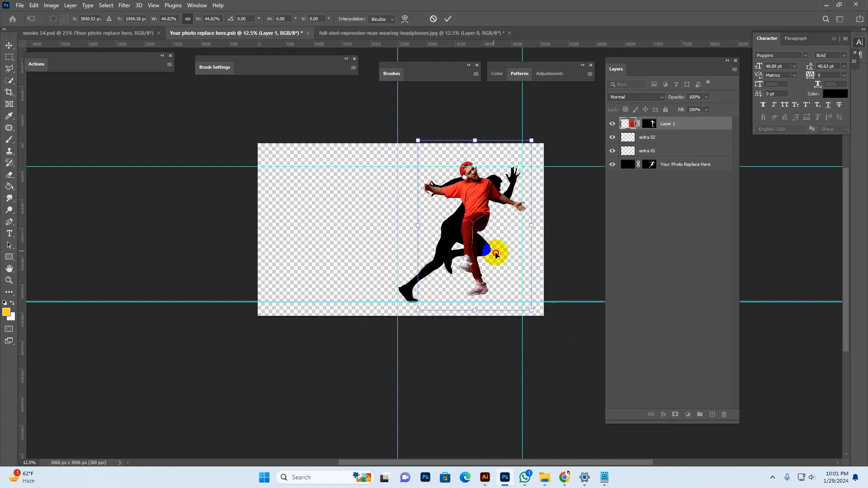
pyautogui.moveTo(496, 254); pyautogui.dragTo(498, 259)
pyautogui.press('Return')
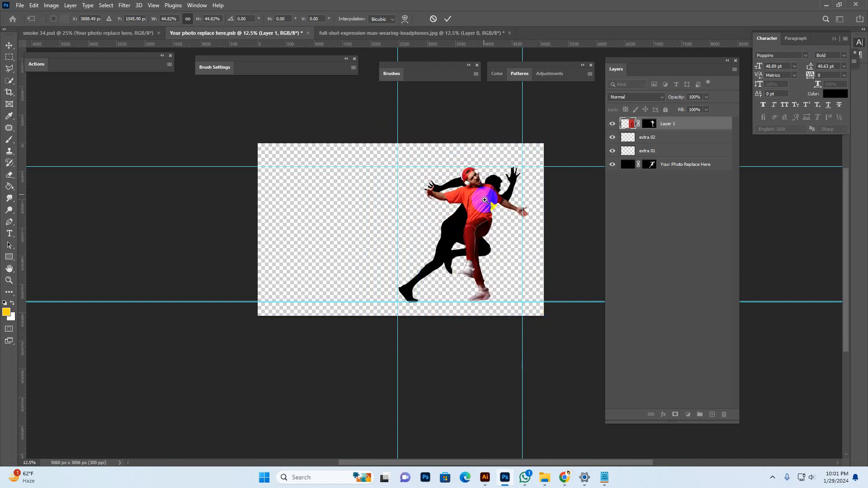
# Hide Layer 1 to view the runner silhouette alone, and show it again to compare the man's placement
pyautogui.press('z')
pyautogui.click(665, 166)
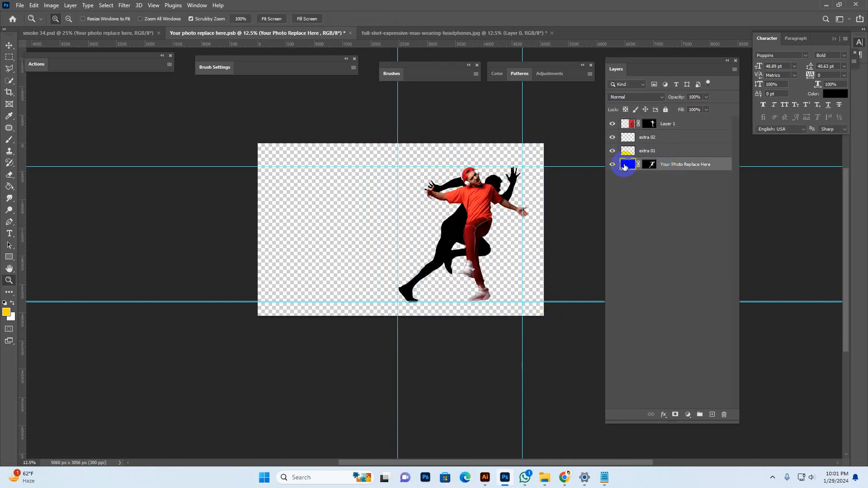
pyautogui.press('v')
pyautogui.click(542, 210)
pyautogui.click(684, 128)
pyautogui.click(613, 123)
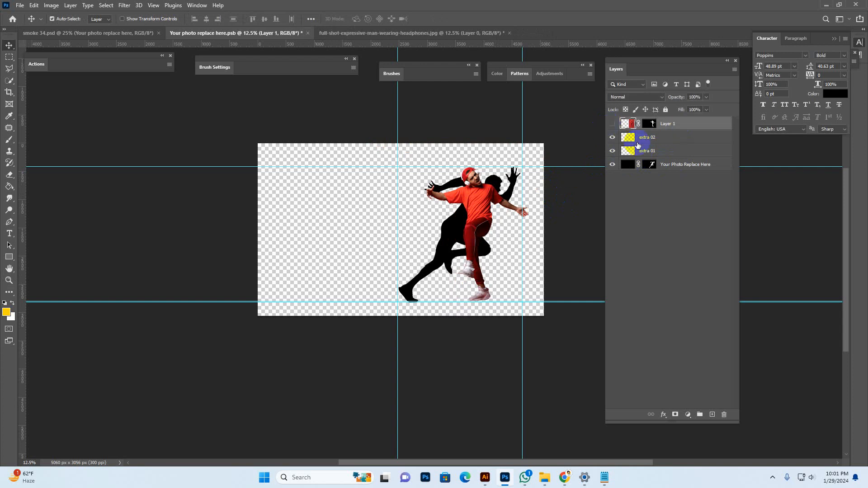
pyautogui.click(666, 169)
pyautogui.press('z')
pyautogui.click(484, 225)
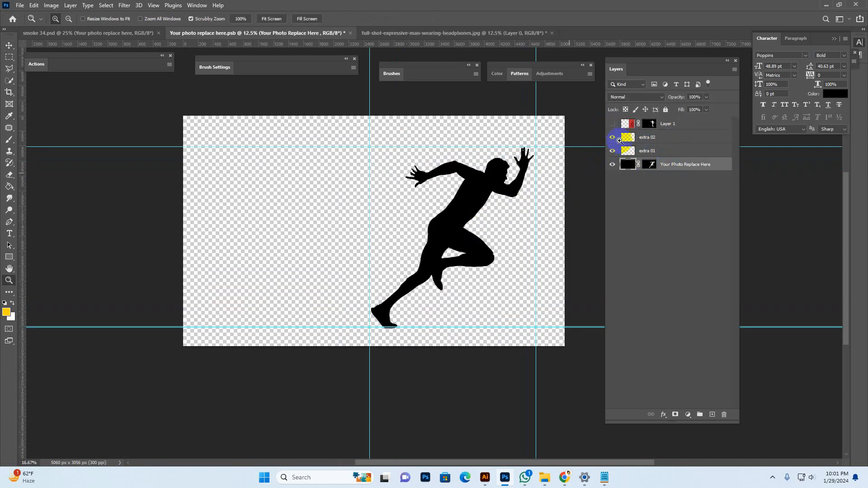
pyautogui.click(475, 210)
pyautogui.keyDown('alt'); pyautogui.click(504, 194); pyautogui.keyUp('alt')
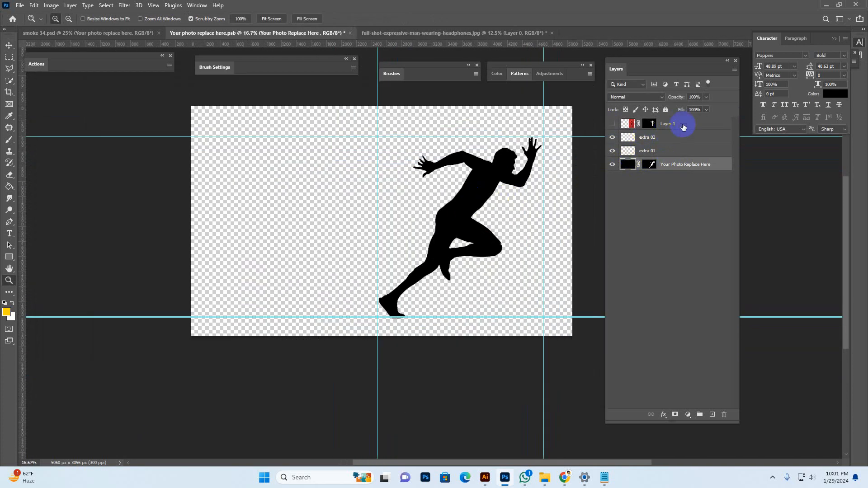
pyautogui.click(627, 124)
pyautogui.click(613, 124)
# Hide the Your Photo Replace Here silhouette layer and make Layer 1 the active layer
pyautogui.click(683, 165)
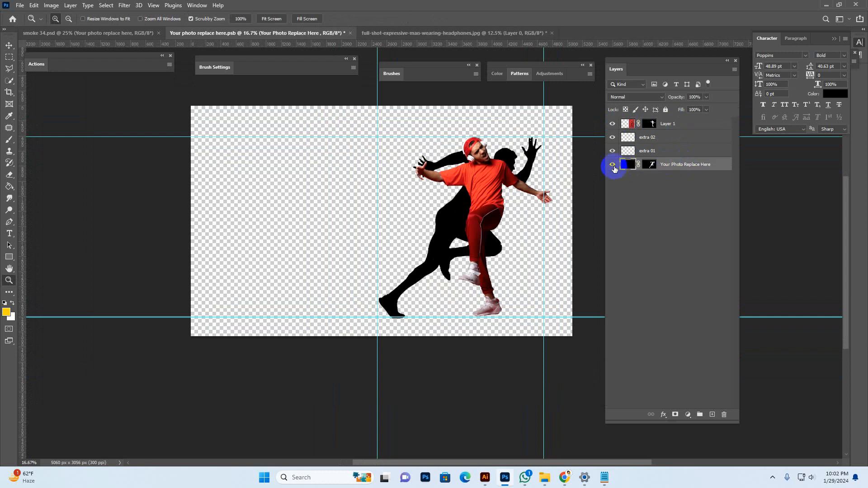
pyautogui.click(613, 165)
pyautogui.click(682, 128)
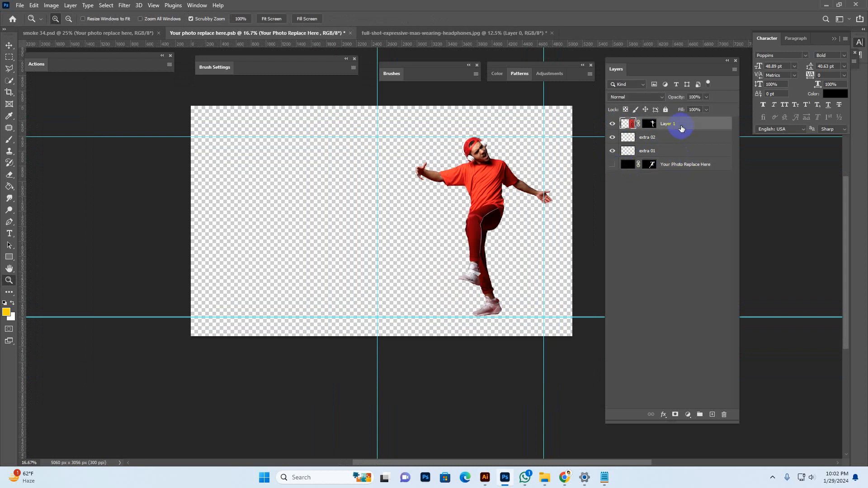
pyautogui.click(506, 174)
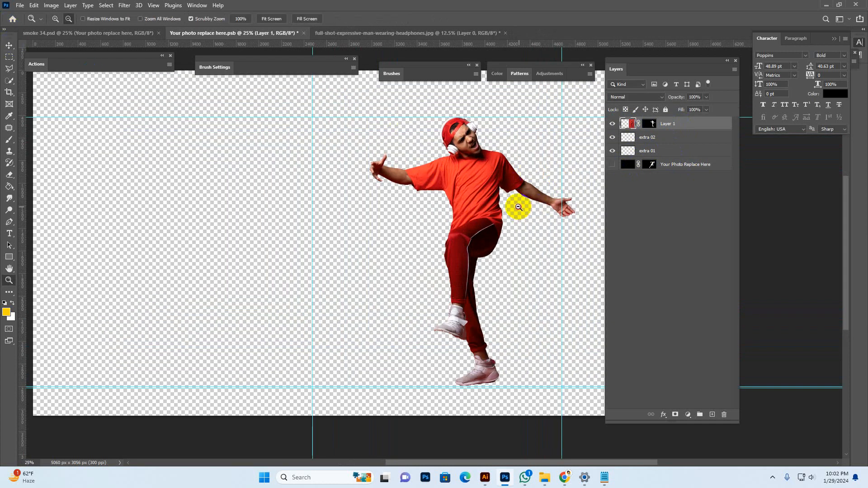
pyautogui.keyDown('alt'); pyautogui.click(506, 198); pyautogui.keyUp('alt')
# Flip the man on Layer 1 horizontally with Free Transform
pyautogui.hotkey('ctrl', 't')
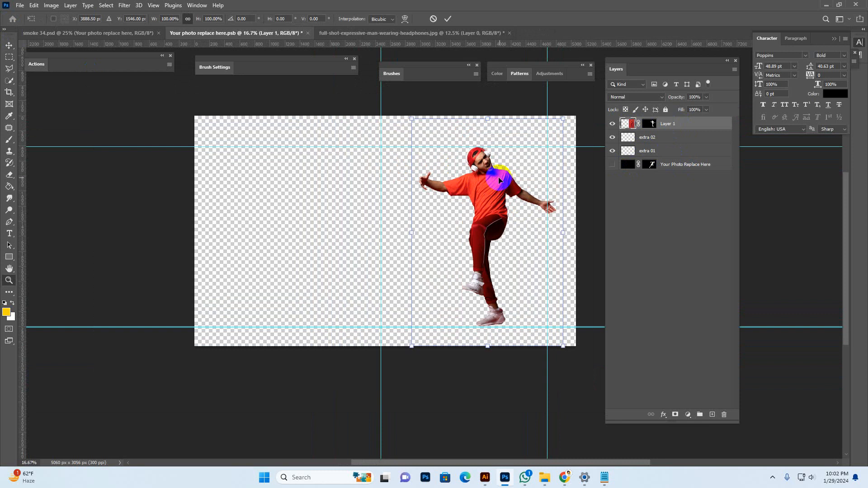
pyautogui.rightClick(493, 184)
pyautogui.click(519, 361)
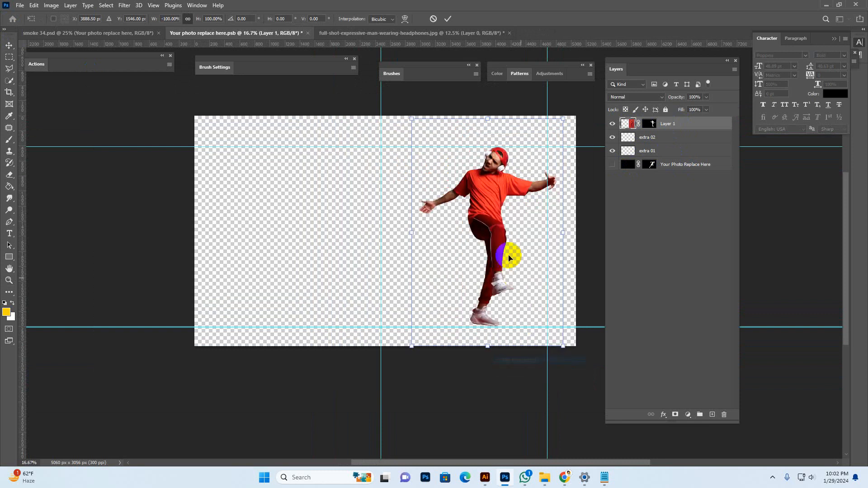
pyautogui.doubleClick(509, 256)
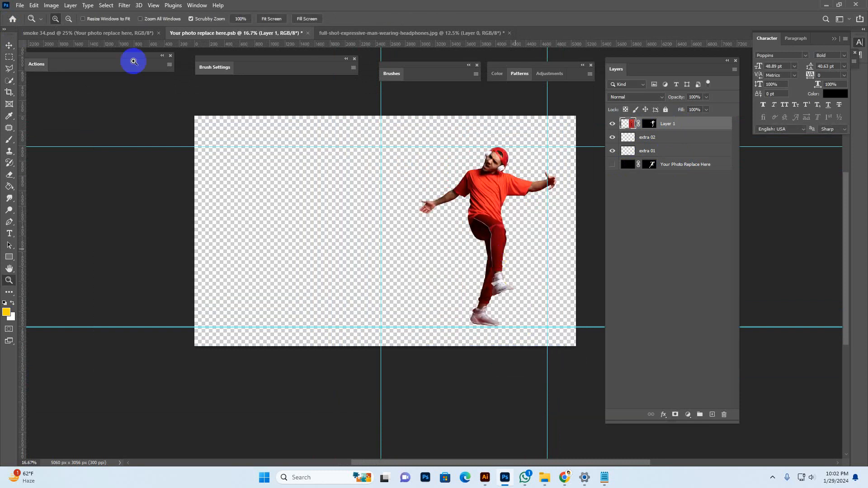
pyautogui.click(9, 45)
pyautogui.click(20, 5)
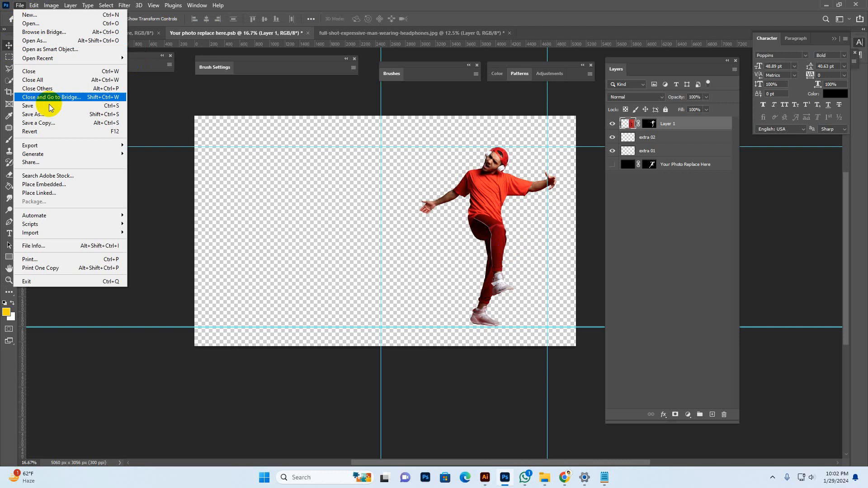
pyautogui.click(38, 108)
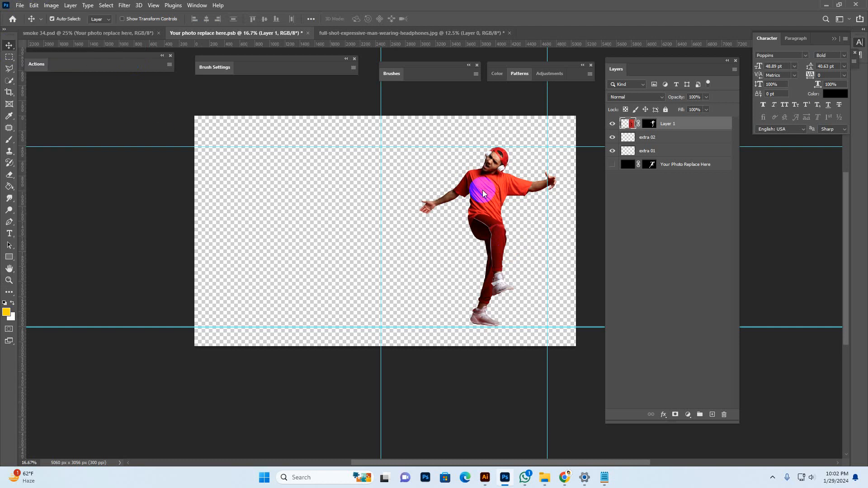
pyautogui.hotkey('ctrl', 't')
pyautogui.rightClick(487, 185)
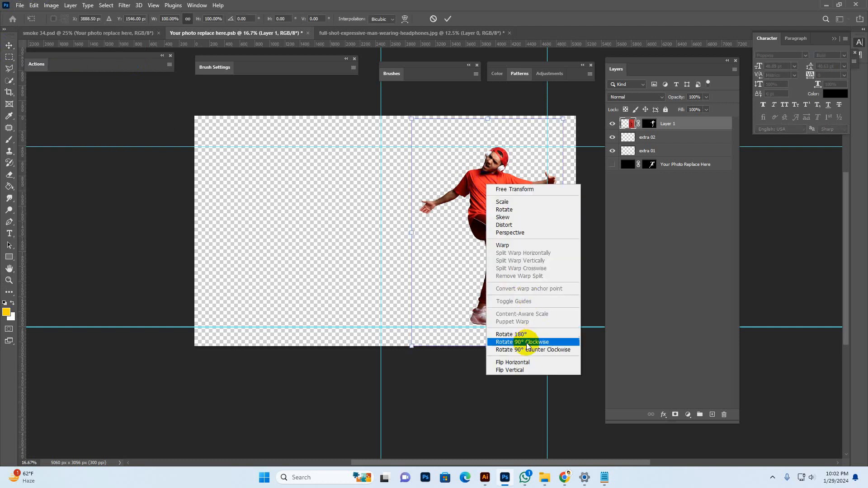
pyautogui.click(520, 363)
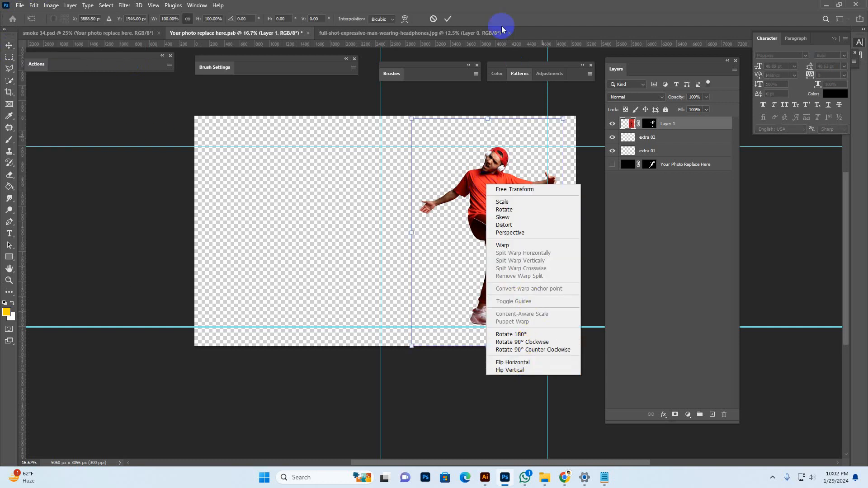
pyautogui.click(16, 42)
# Save Your photo replace here.psb and return to the smoke 34.psd document
pyautogui.click(20, 5)
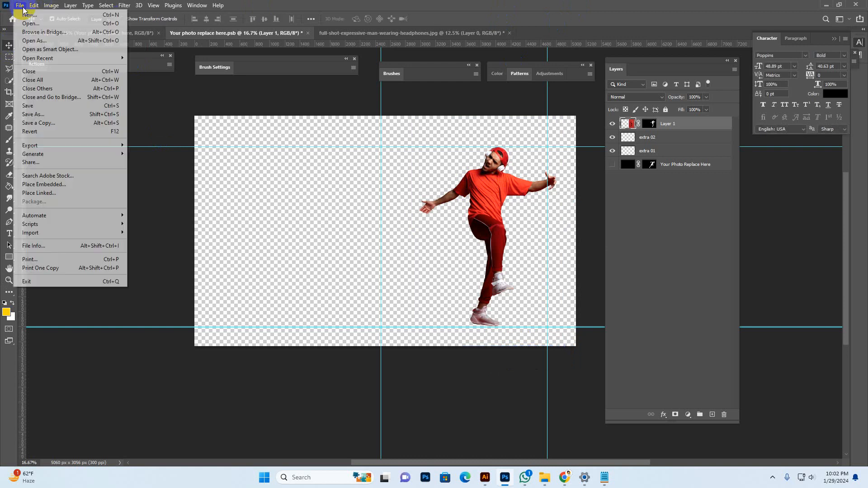
pyautogui.click(42, 110)
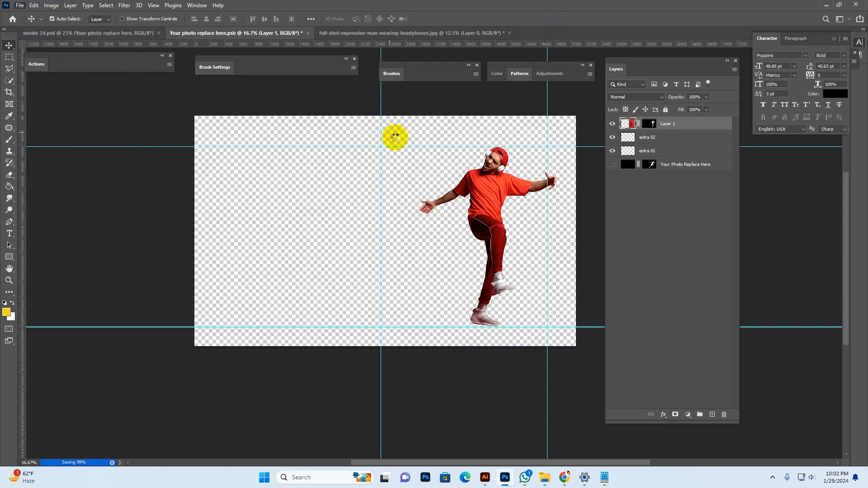
pyautogui.click(129, 34)
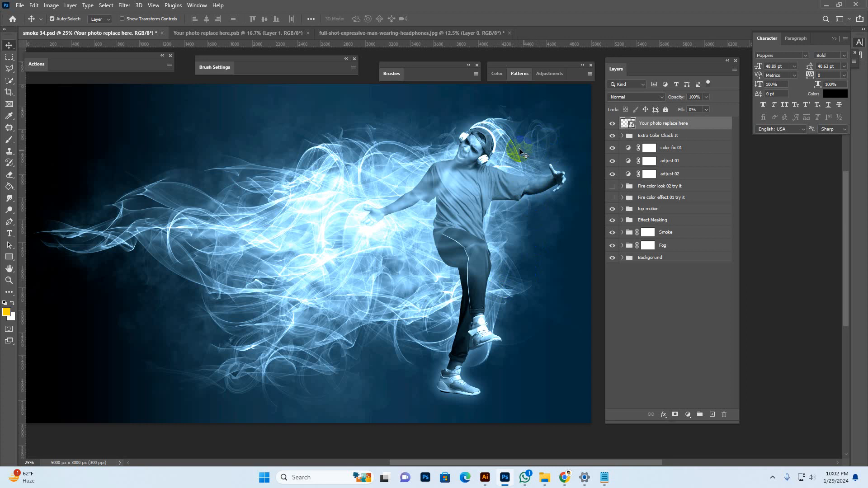
pyautogui.click(279, 30)
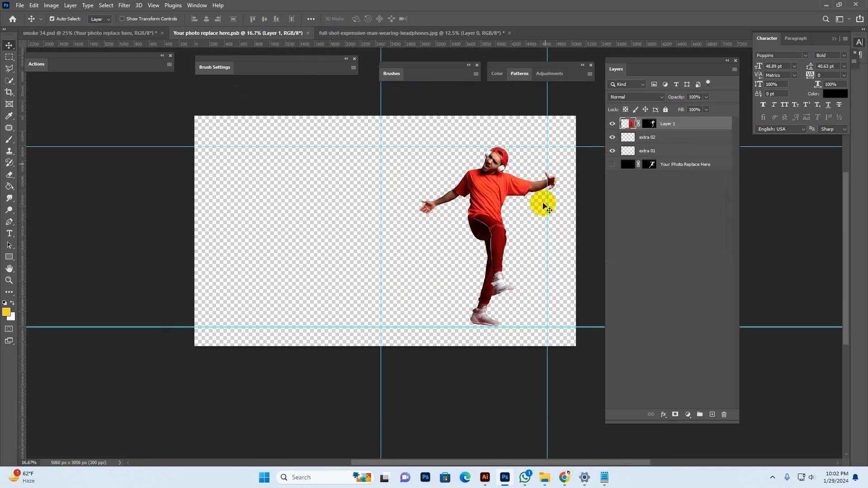
pyautogui.click(91, 33)
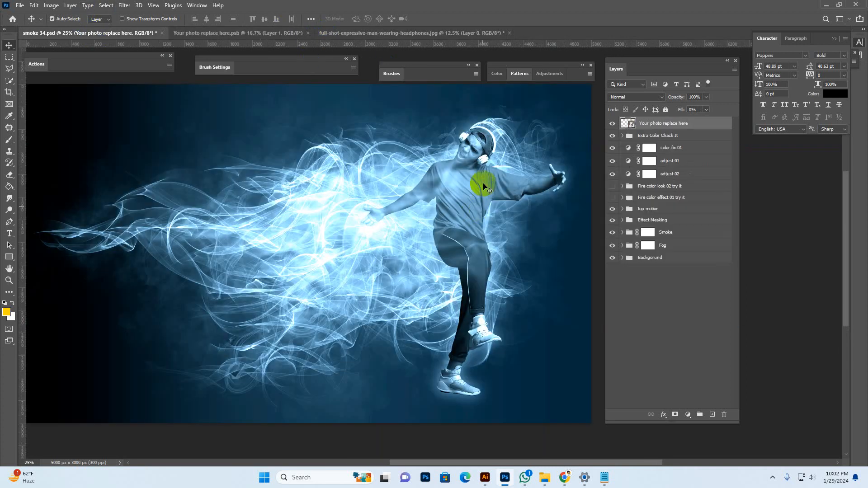
# Examine the smoke effect over the man's face and body, comparing it with the top motion group hidden and shown
pyautogui.press('z')
pyautogui.click(472, 158)
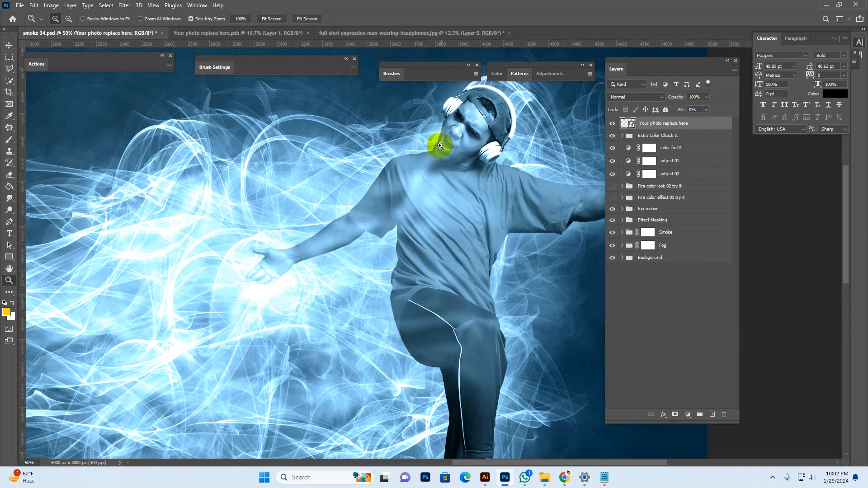
pyautogui.keyDown('alt'); pyautogui.click(471, 177); pyautogui.keyUp('alt')
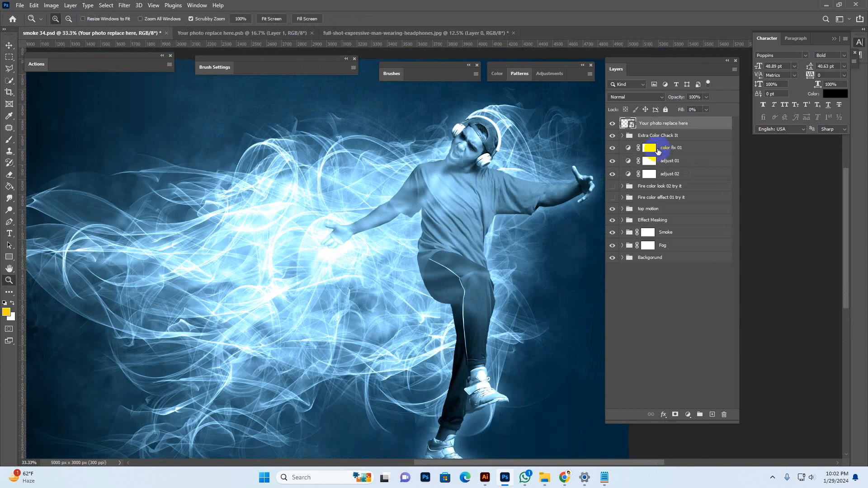
pyautogui.click(9, 46)
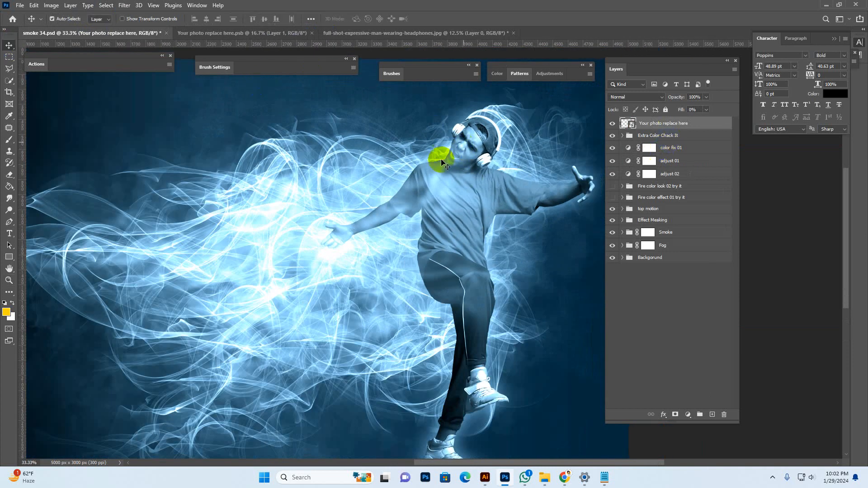
pyautogui.click(673, 135)
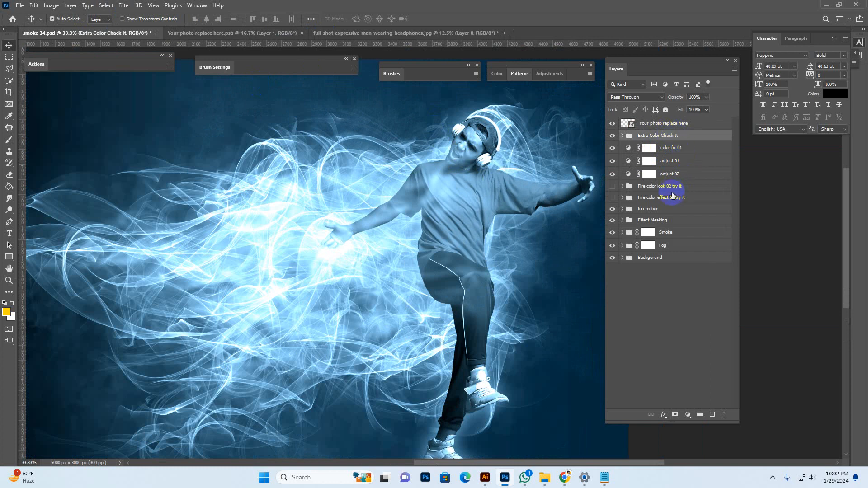
pyautogui.click(657, 210)
pyautogui.click(612, 210)
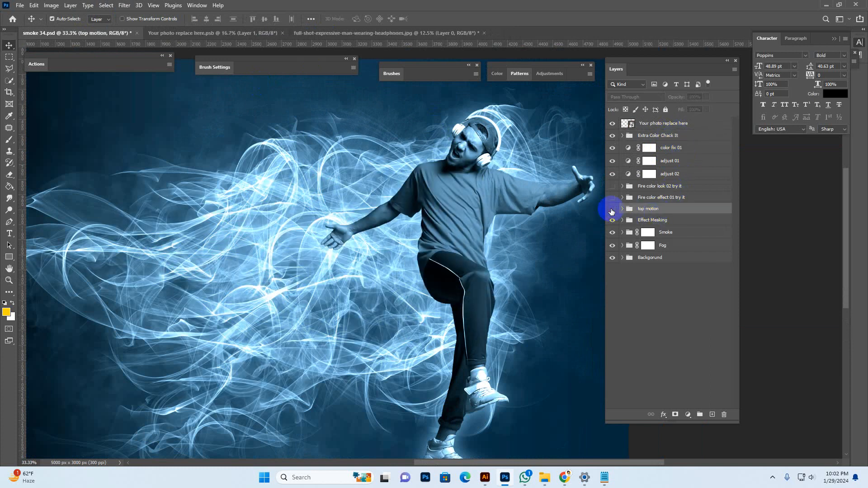
pyautogui.click(612, 210)
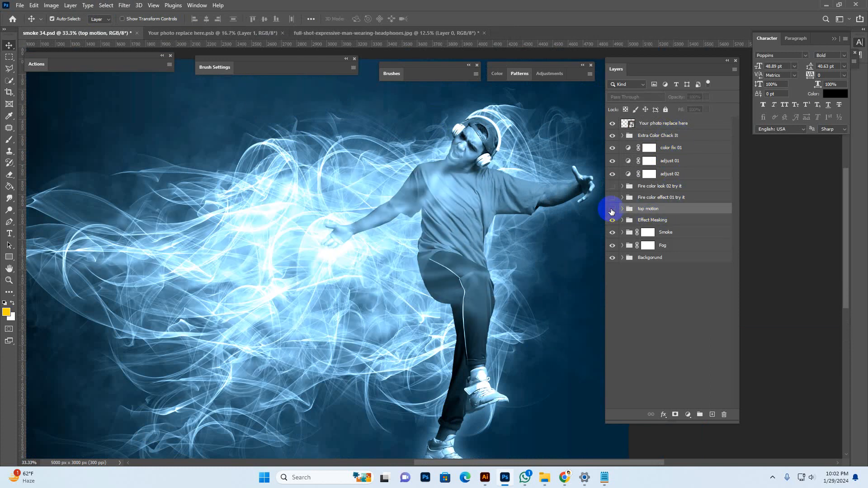
pyautogui.click(612, 210)
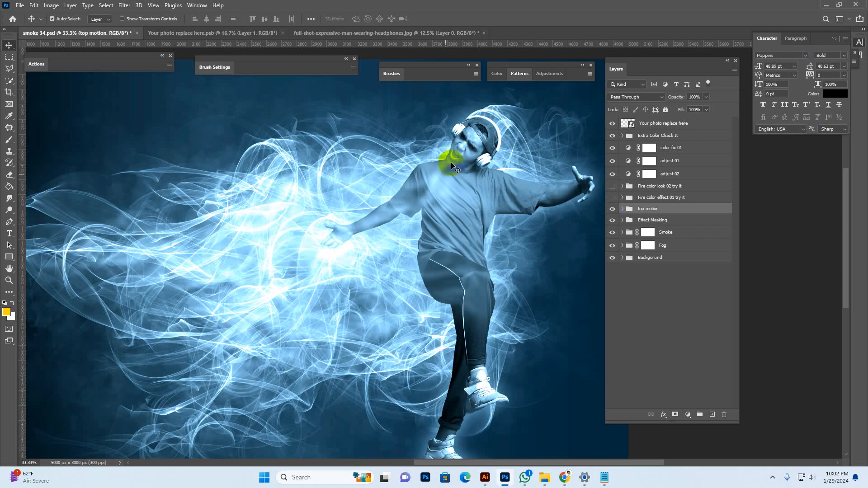
pyautogui.click(613, 211)
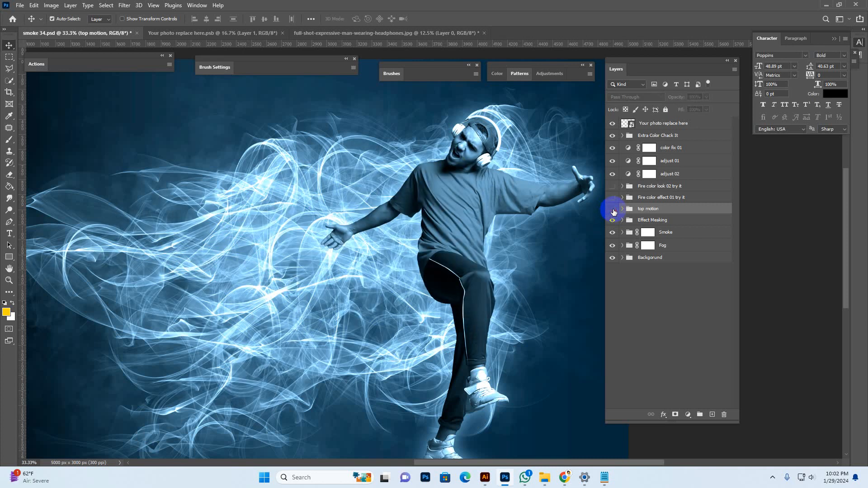
pyautogui.click(613, 210)
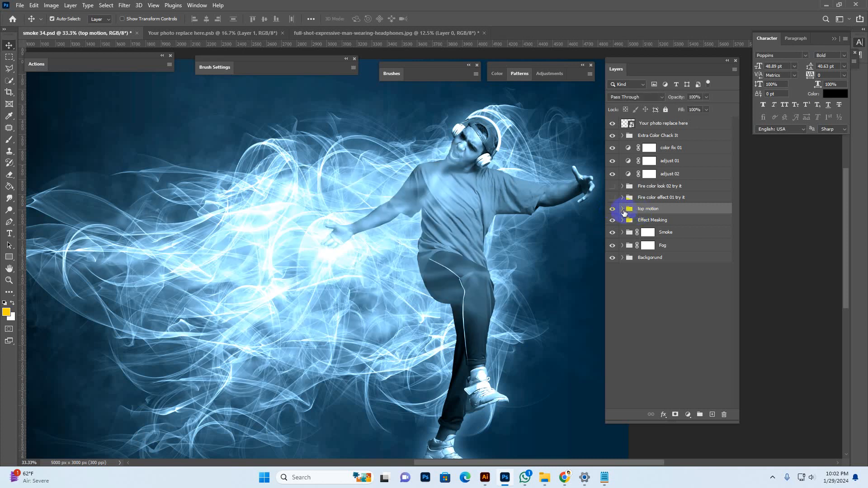
# Paint black with a 125 px brush on the top motion layer's mask over the man's face, and collapse the group
pyautogui.click(623, 209)
pyautogui.click(657, 221)
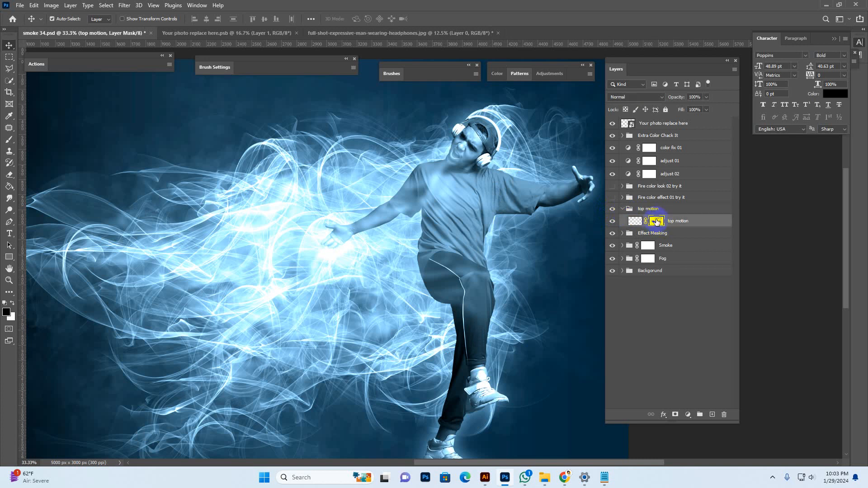
pyautogui.click(9, 140)
pyautogui.click(466, 140)
pyautogui.moveTo(465, 140)
pyautogui.mouseDown()
pyautogui.moveTo(449, 167)
pyautogui.moveTo(475, 133)
pyautogui.moveTo(475, 147)
pyautogui.moveTo(471, 135)
pyautogui.moveTo(494, 138)
pyautogui.moveTo(469, 169)
pyautogui.moveTo(497, 147)
pyautogui.mouseUp()
pyautogui.moveTo(495, 214); pyautogui.dragTo(305, 122)
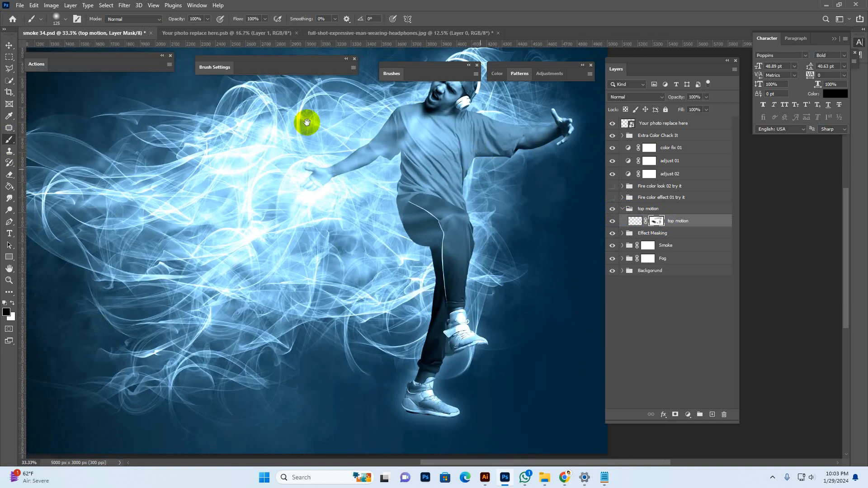
pyautogui.click(622, 209)
pyautogui.moveTo(427, 165); pyautogui.dragTo(334, 165)
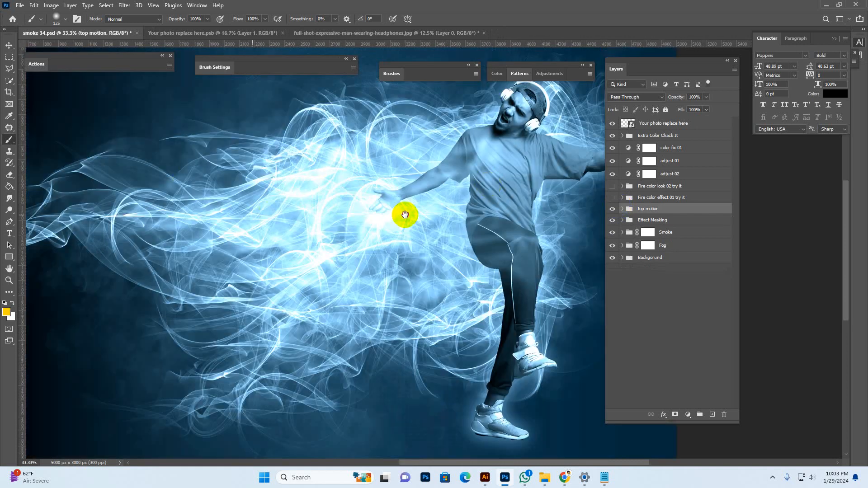
pyautogui.moveTo(405, 215); pyautogui.dragTo(250, 199)
pyautogui.moveTo(511, 182); pyautogui.dragTo(483, 197)
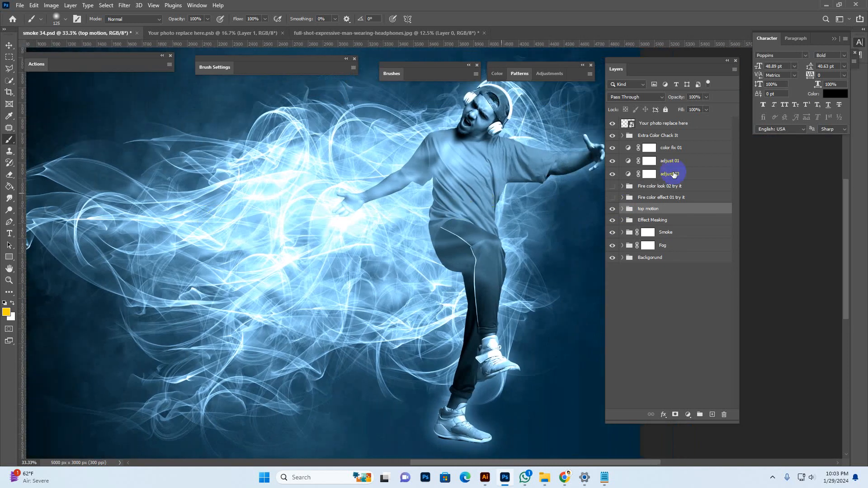
# Expand the Extra Color Chack It group and show its color 07 try it adjustment layer
pyautogui.click(686, 178)
pyautogui.click(679, 147)
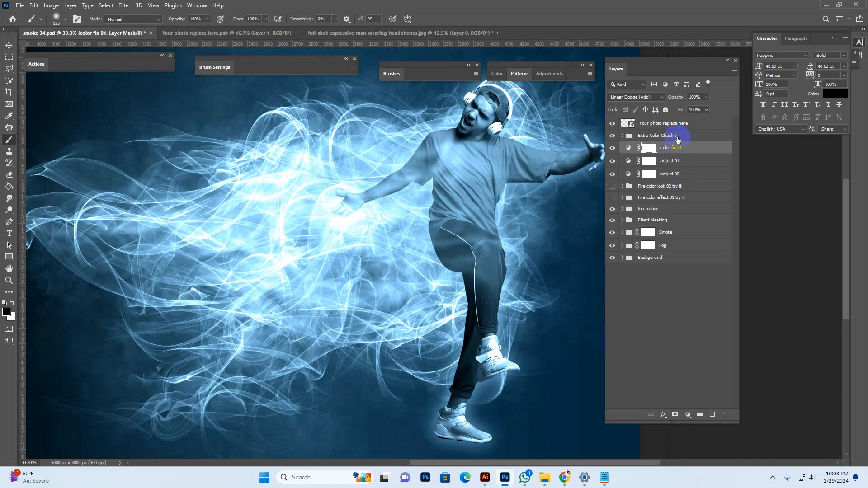
pyautogui.click(647, 136)
pyautogui.click(624, 136)
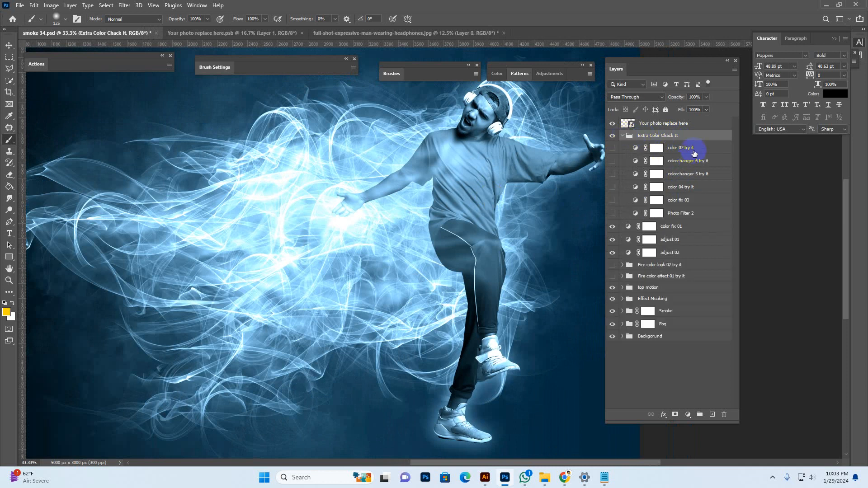
pyautogui.click(617, 146)
pyautogui.click(613, 148)
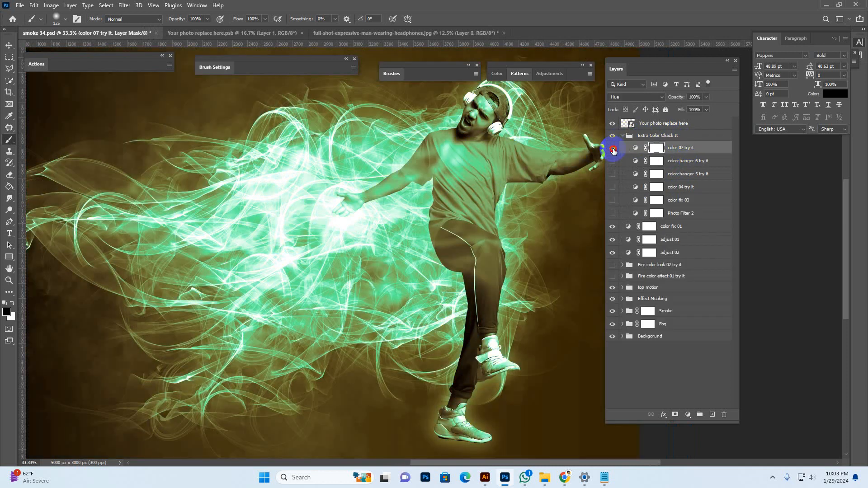
# Hide the color 07 try it adjustment and preview the colorchanger 6, colorchanger 5 and color 04 looks one at a time
pyautogui.click(613, 148)
pyautogui.click(613, 161)
pyautogui.click(613, 162)
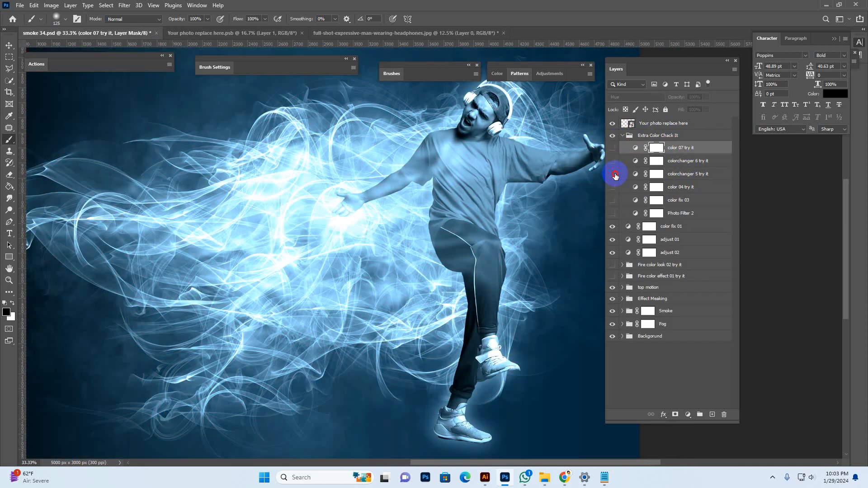
pyautogui.click(613, 175)
pyautogui.click(613, 188)
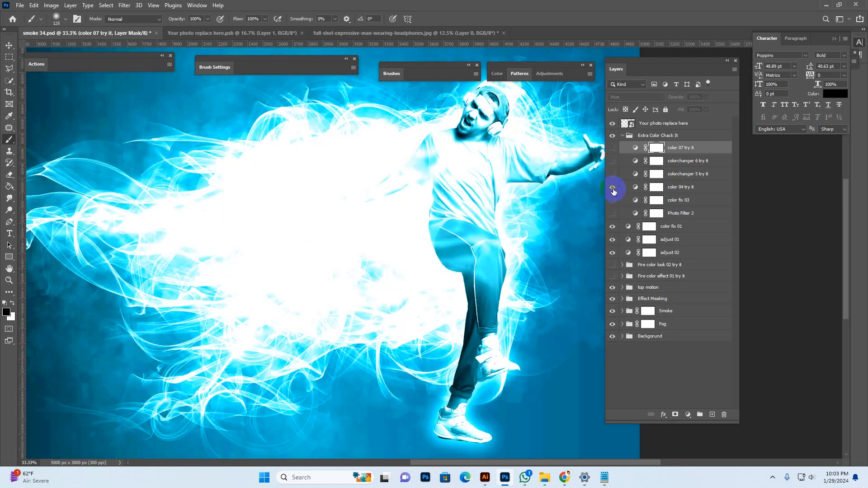
pyautogui.click(614, 188)
pyautogui.click(613, 189)
pyautogui.click(614, 189)
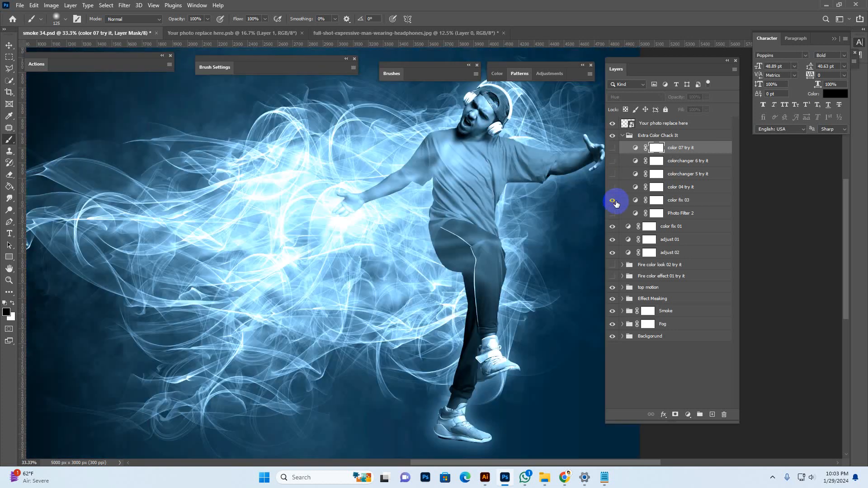
# Preview the color fix 03 and Photo Filter 2 adjustments individually, hide both, and collapse the Extra Color Chack It group
pyautogui.click(614, 201)
pyautogui.click(614, 201)
pyautogui.click(613, 214)
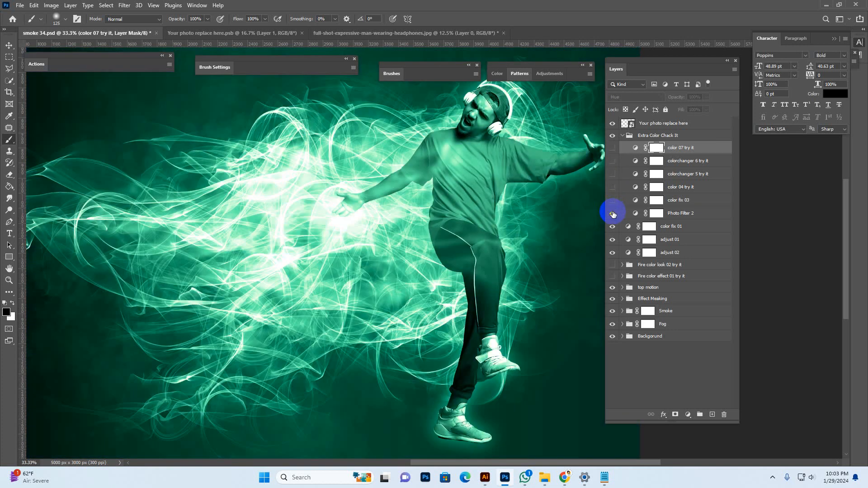
pyautogui.moveTo(426, 184)
pyautogui.mouseDown()
pyautogui.moveTo(393, 180)
pyautogui.moveTo(426, 184)
pyautogui.mouseUp()
pyautogui.click(613, 214)
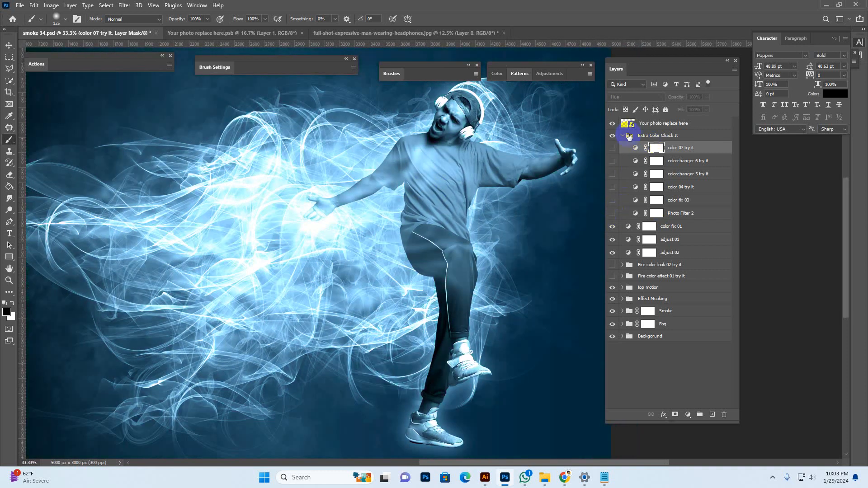
pyautogui.click(624, 136)
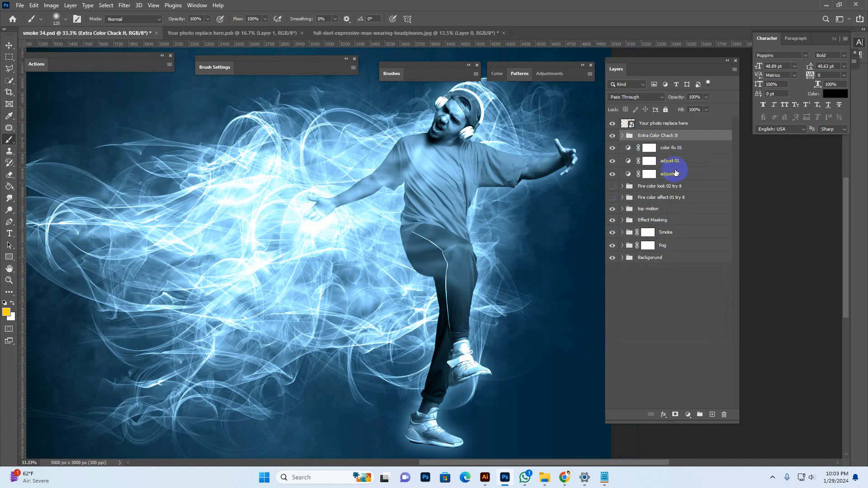
# Preview the Fire color look 02 and Fire color effect 01 groups one at a time, hiding each again
pyautogui.click(663, 187)
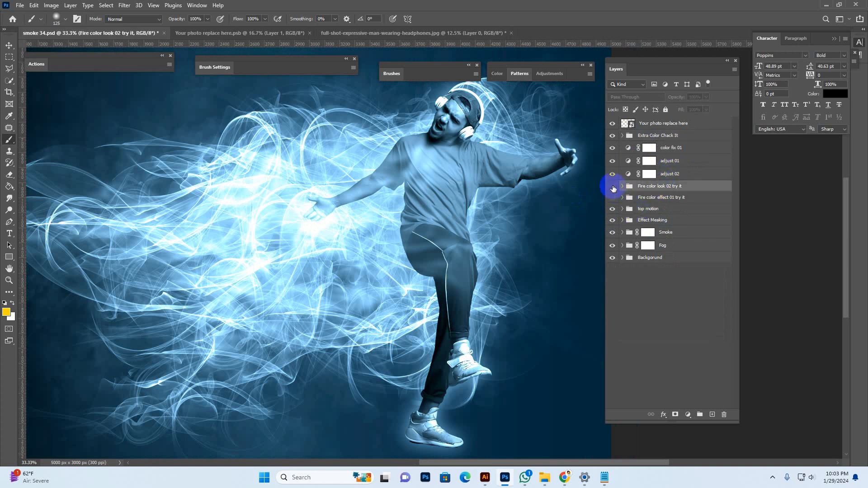
pyautogui.click(613, 188)
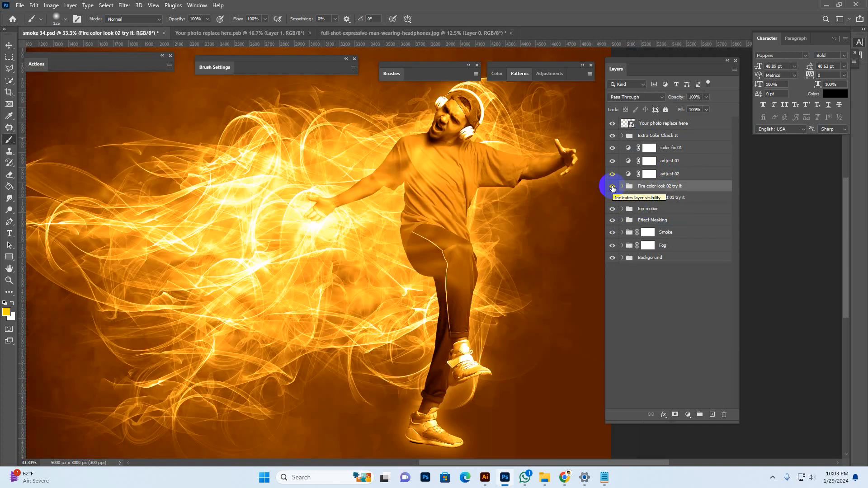
pyautogui.click(613, 187)
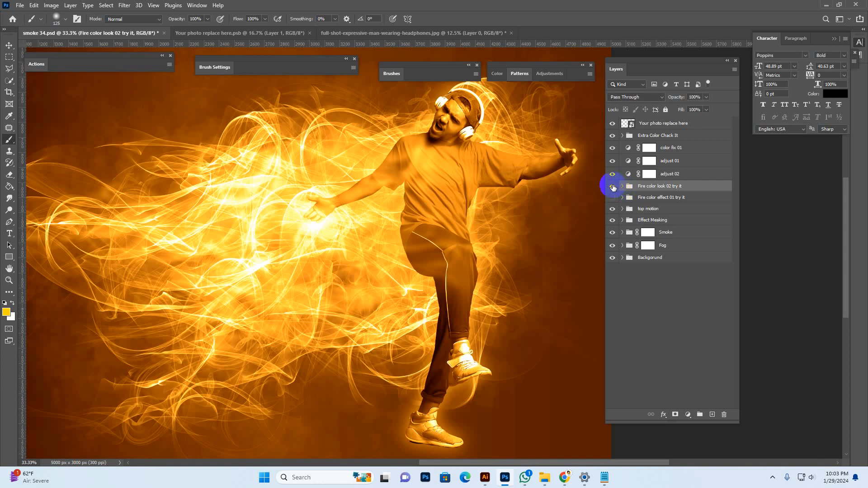
pyautogui.click(613, 187)
pyautogui.click(613, 198)
pyautogui.click(613, 197)
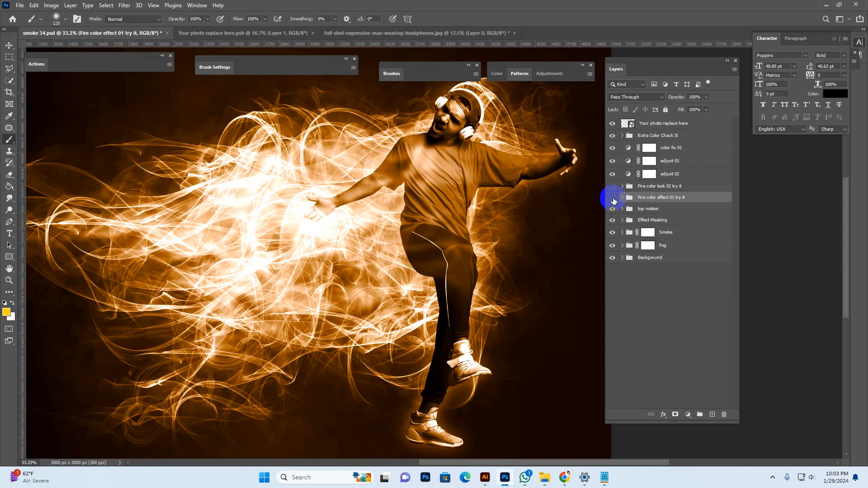
pyautogui.click(613, 198)
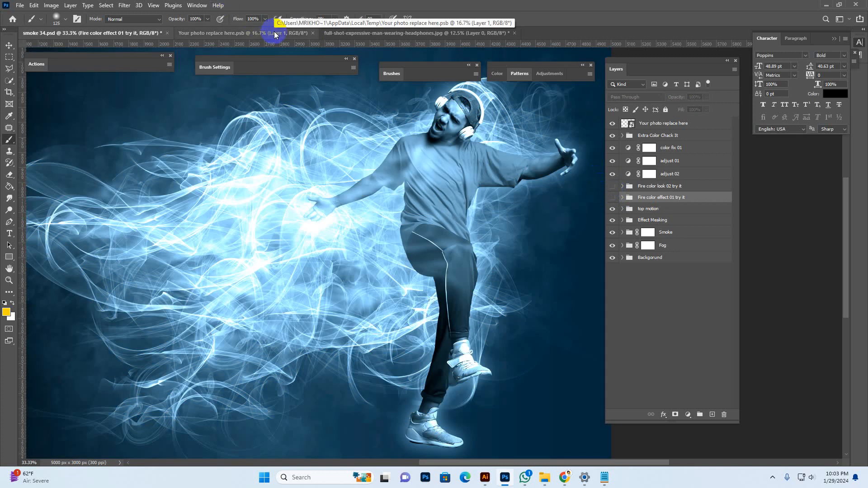
# Hide the Background group to view the man and smoke on transparency, and look over the file commands
pyautogui.click(613, 259)
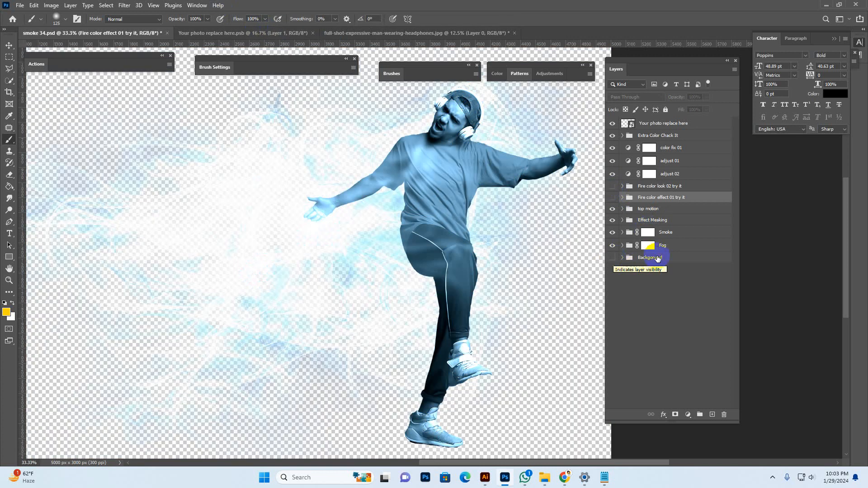
pyautogui.click(671, 257)
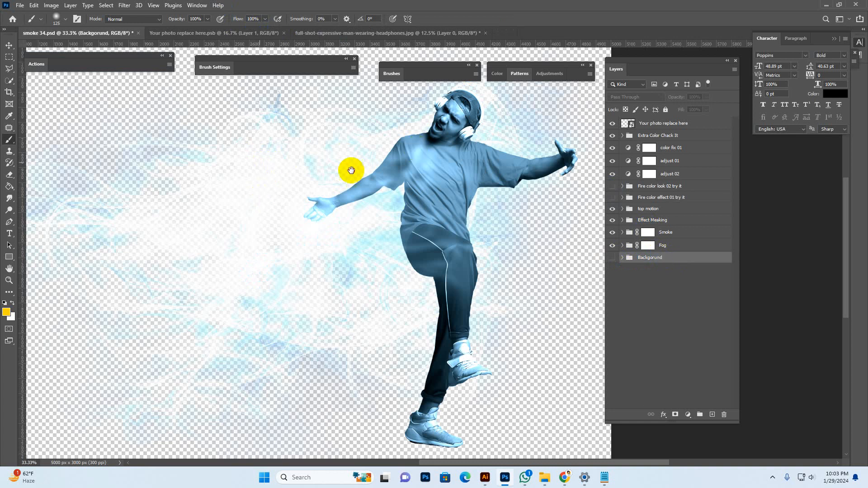
pyautogui.hscroll(-3, 348, 171)
pyautogui.click(20, 6)
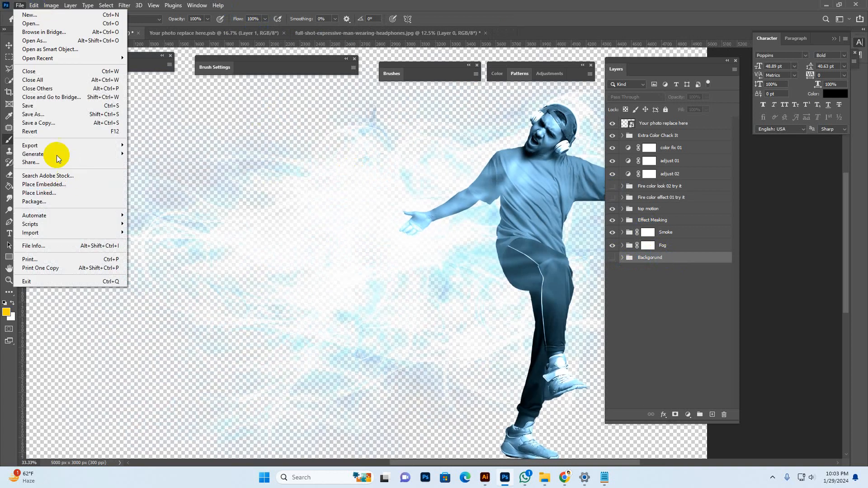
pyautogui.moveTo(48, 144)
pyautogui.click(483, 8)
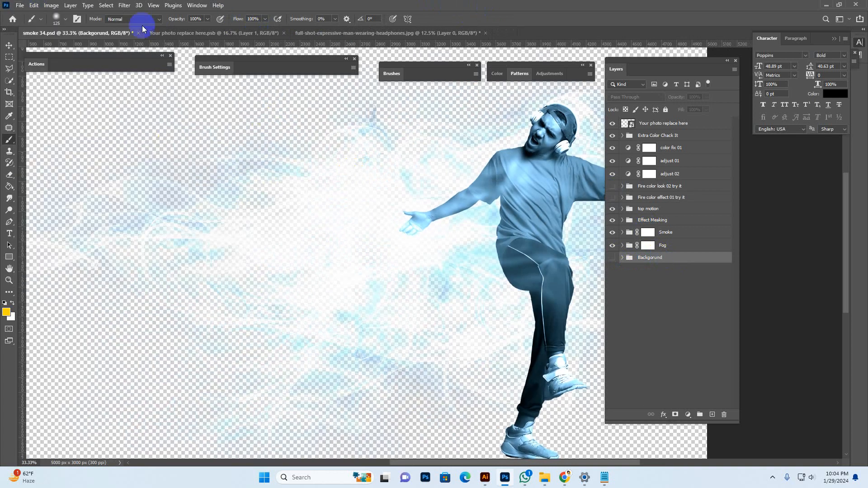
# Close smoke 34.psd, Your photo replace here.psb and the headphones photo without saving changes
pyautogui.click(139, 33)
pyautogui.click(430, 177)
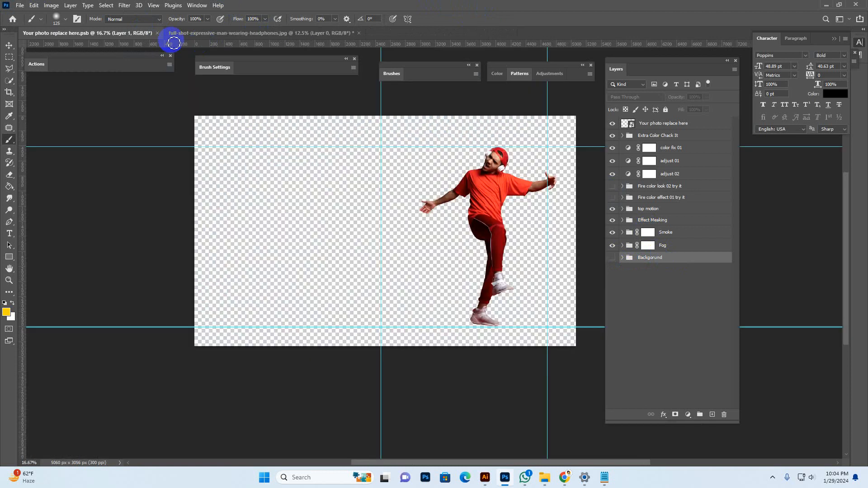
pyautogui.click(158, 33)
pyautogui.click(213, 33)
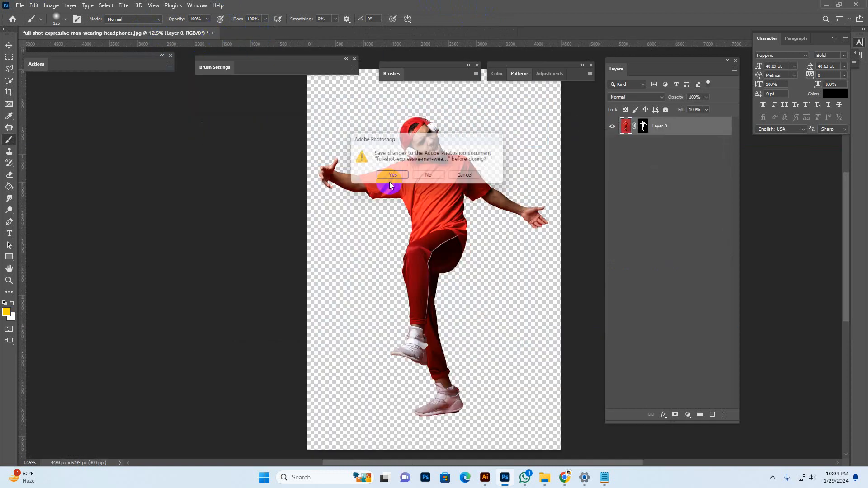
pyautogui.click(430, 178)
# Switch to File Explorer and open smoke 39.psd from the Main File Smoke Photo Effect folder in Creative Market 07
pyautogui.moveTo(546, 483)
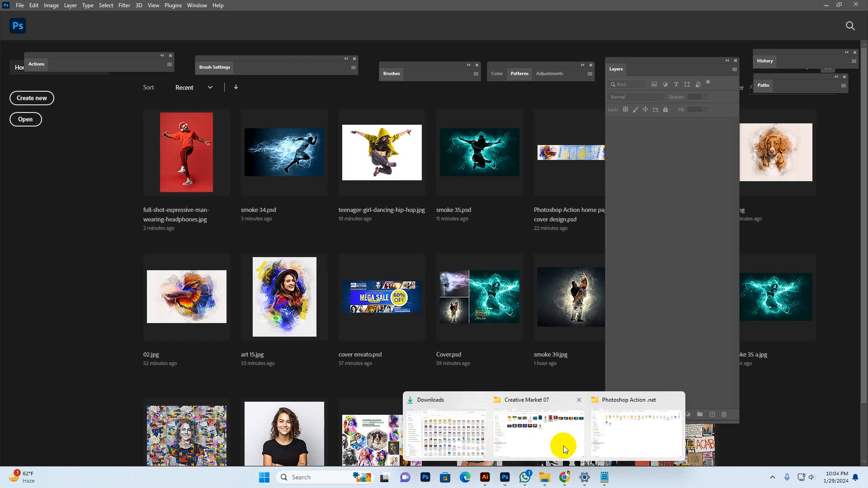
pyautogui.click(563, 446)
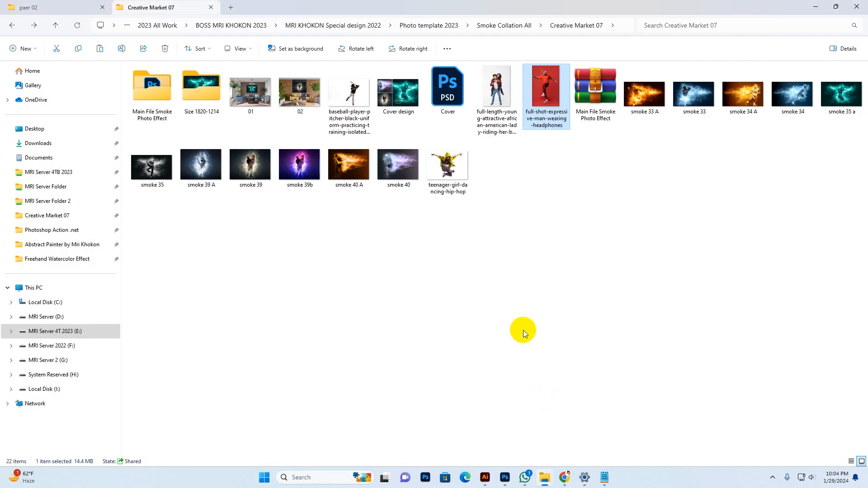
pyautogui.click(164, 102)
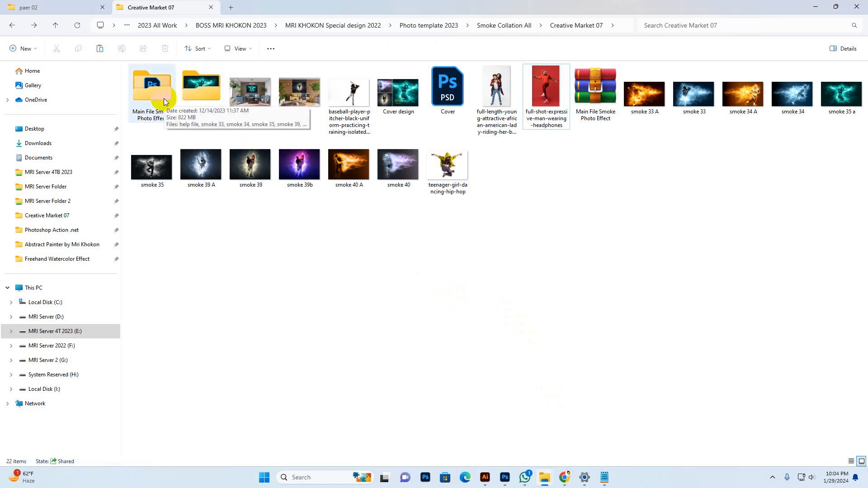
pyautogui.click(256, 182)
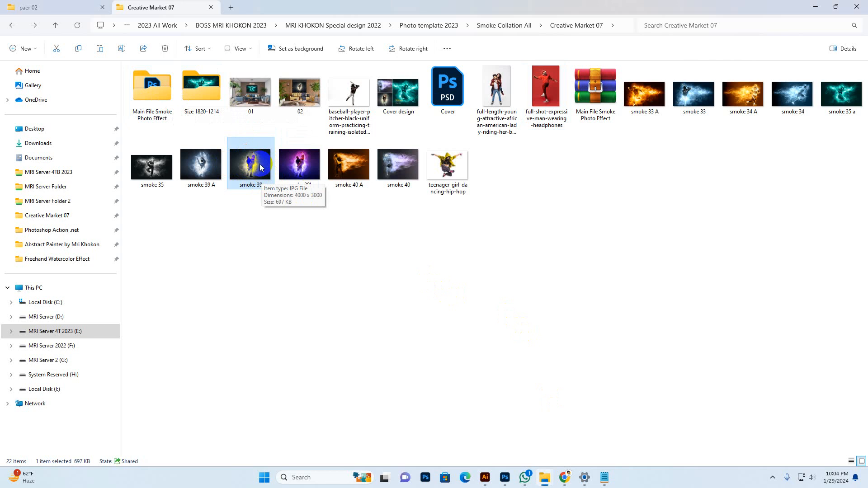
pyautogui.doubleClick(154, 91)
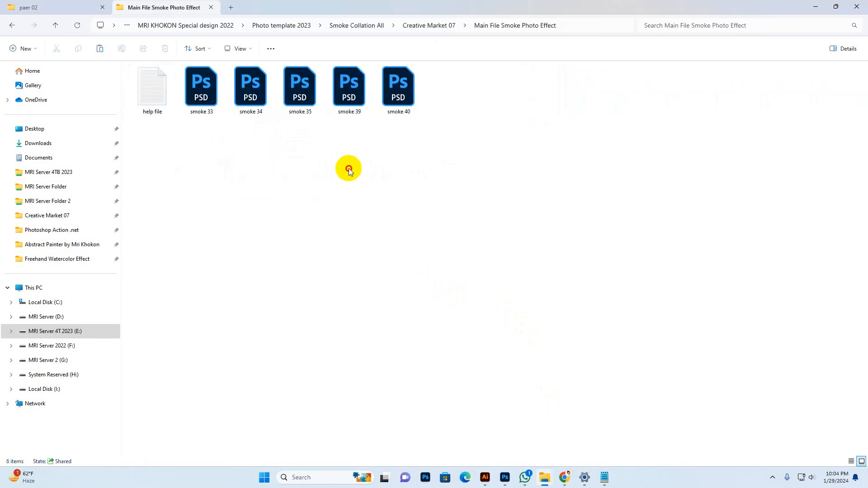
pyautogui.doubleClick(349, 89)
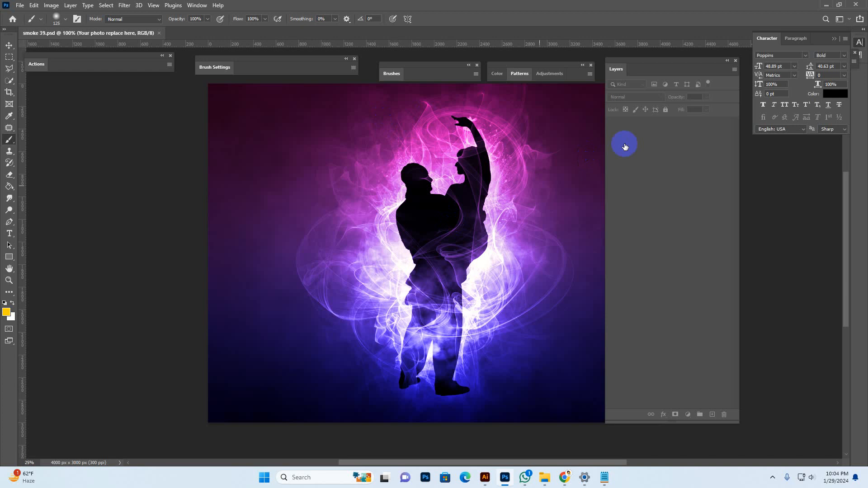
pyautogui.click(478, 286)
pyautogui.click(467, 185)
# Open the contents of smoke 39.psd's Your photo replace here smart object for editing
pyautogui.press('z')
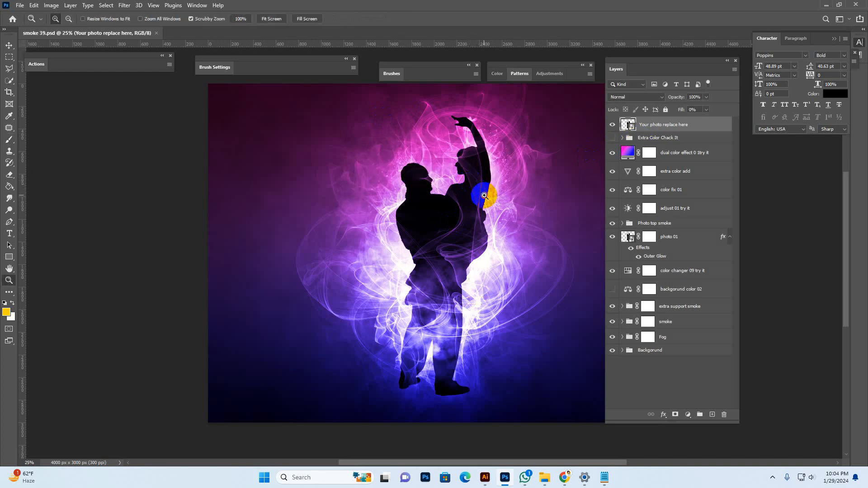
pyautogui.click(469, 182)
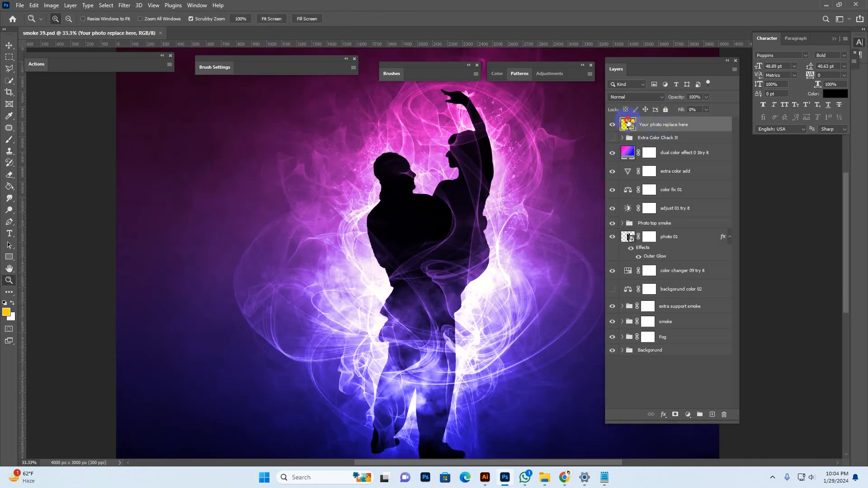
pyautogui.doubleClick(628, 122)
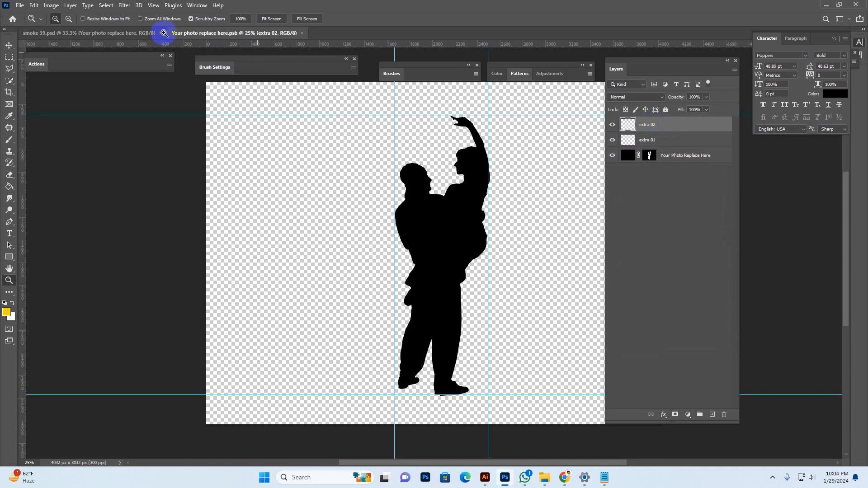
pyautogui.click(121, 32)
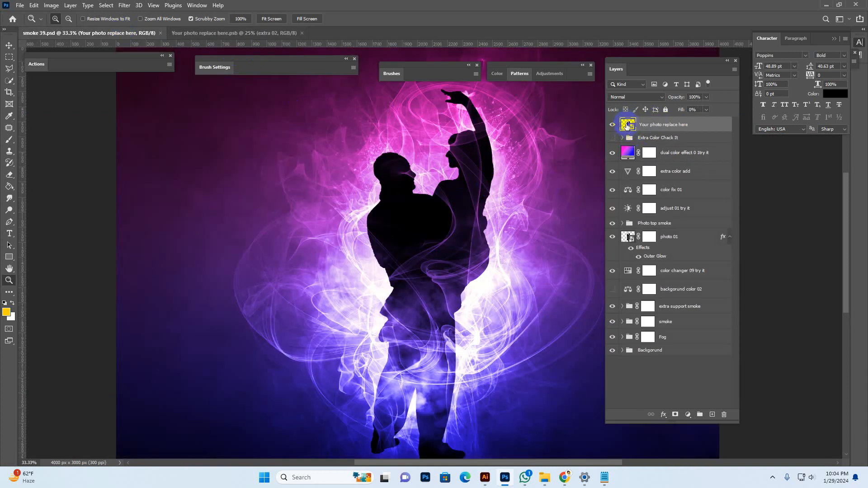
pyautogui.click(256, 33)
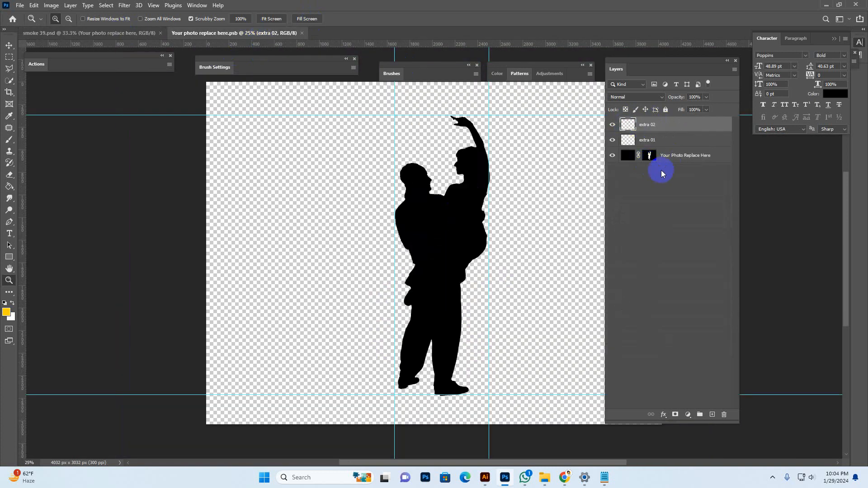
# Switch to File Explorer and open the full-length piggyback couple photo from the Creative Market 07 folder in Photoshop
pyautogui.moveTo(544, 476)
pyautogui.click(546, 446)
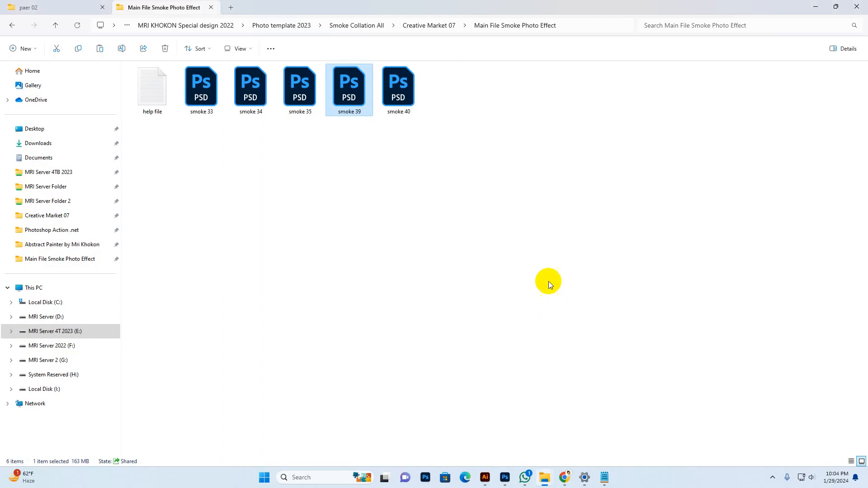
pyautogui.click(533, 270)
pyautogui.press('BackSpace')
pyautogui.click(534, 273)
pyautogui.moveTo(494, 105)
pyautogui.mouseDown()
pyautogui.moveTo(550, 205)
pyautogui.moveTo(516, 442)
pyautogui.moveTo(502, 472)
pyautogui.moveTo(574, 77)
pyautogui.moveTo(509, 3)
pyautogui.moveTo(509, 91)
pyautogui.moveTo(483, 96)
pyautogui.mouseUp()
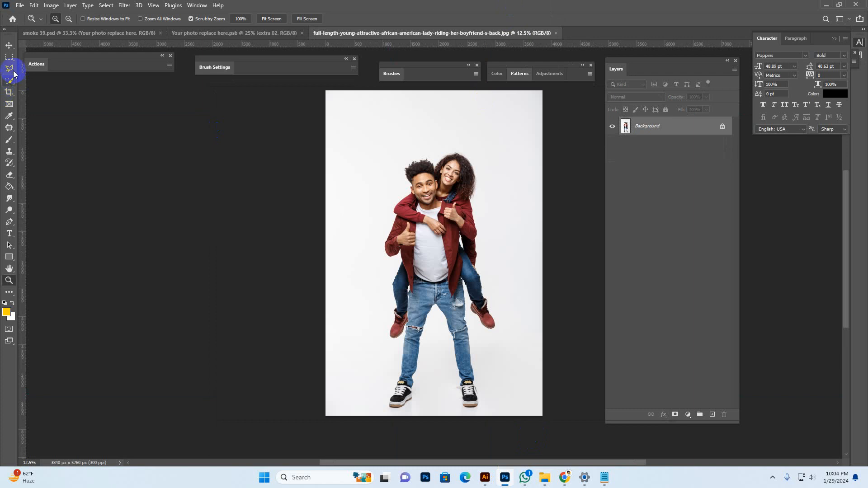
# Select the couple with Select Subject and add a layer mask that removes the white background
pyautogui.moveTo(9, 80); pyautogui.dragTo(50, 91)
pyautogui.click(259, 18)
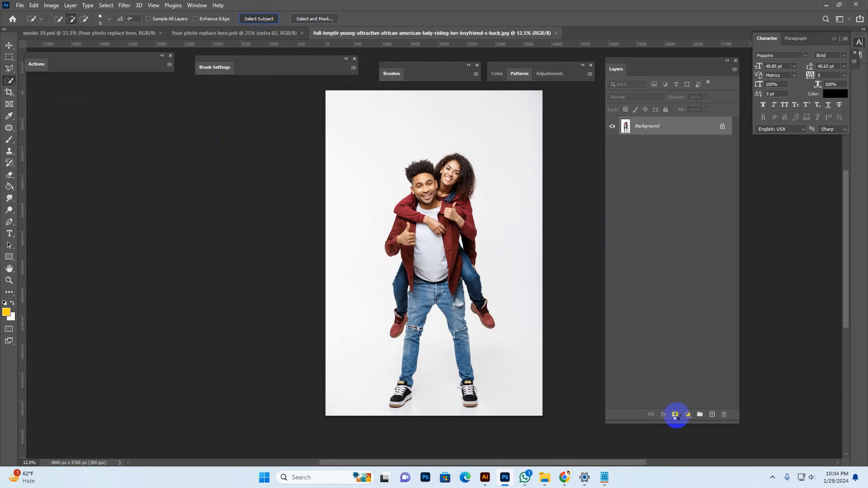
pyautogui.click(676, 415)
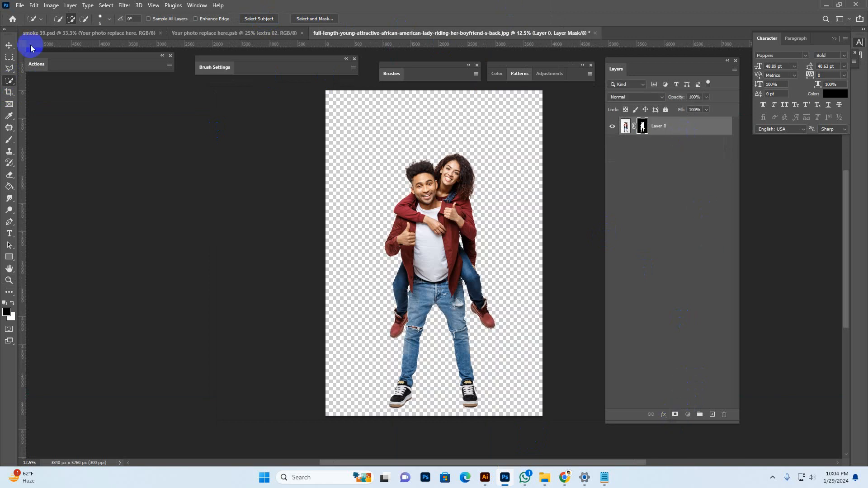
# Bring the cut-out couple into the Your photo replace here document, scale it to about 56.5%, and fit it between the guides over the black silhouette
pyautogui.click(9, 45)
pyautogui.moveTo(457, 181); pyautogui.dragTo(467, 225)
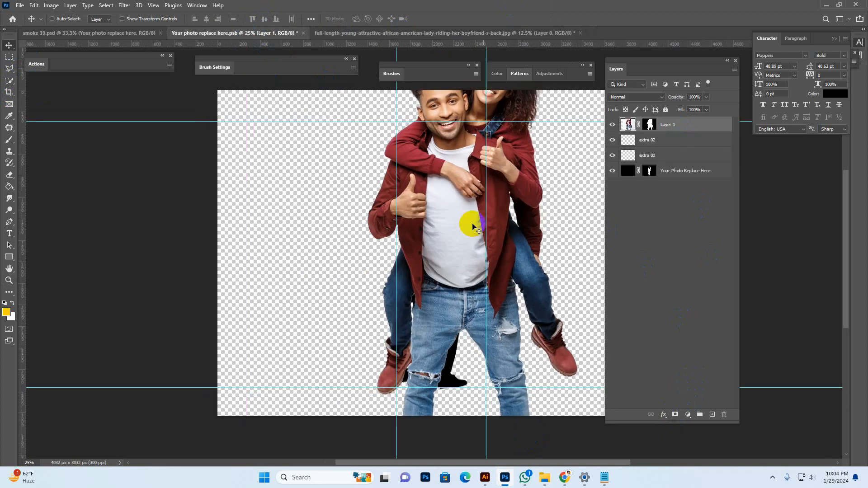
pyautogui.hotkey('ctrl', '-')
pyautogui.hotkey('ctrl', 't')
pyautogui.moveTo(481, 264); pyautogui.dragTo(481, 291)
pyautogui.moveTo(554, 107); pyautogui.dragTo(495, 167)
pyautogui.moveTo(456, 213); pyautogui.dragTo(464, 192)
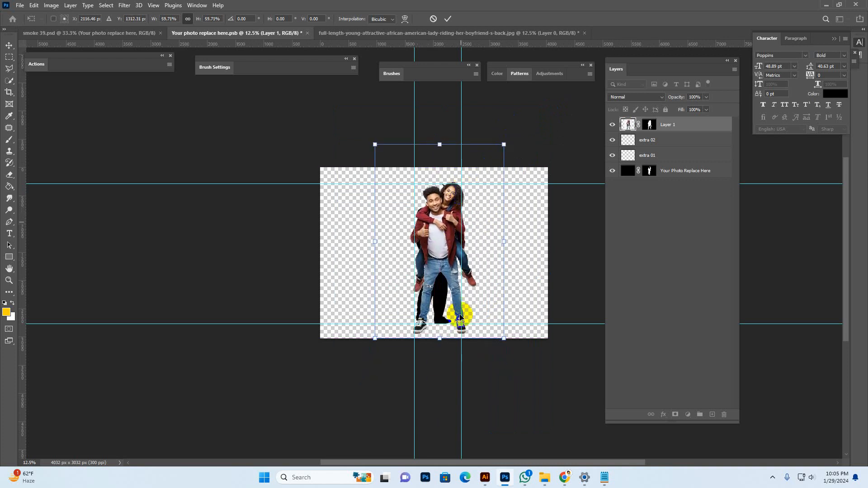
pyautogui.moveTo(499, 333); pyautogui.dragTo(498, 329)
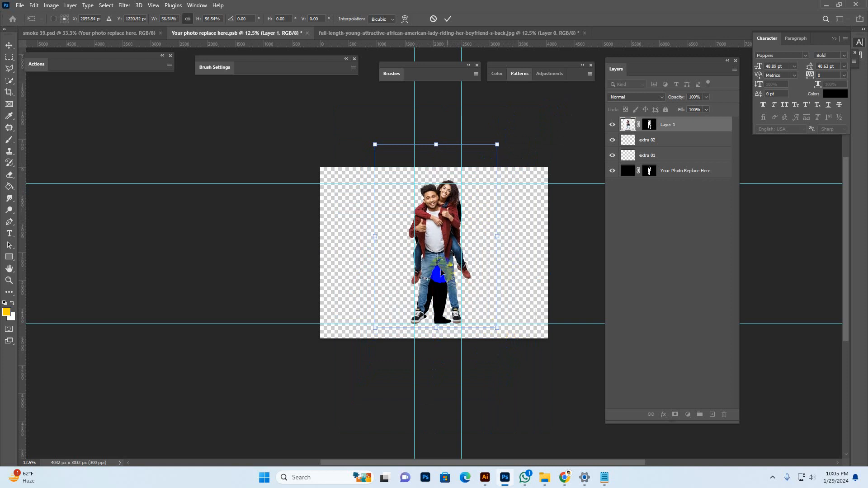
pyautogui.moveTo(438, 287); pyautogui.dragTo(442, 287)
pyautogui.press('Return')
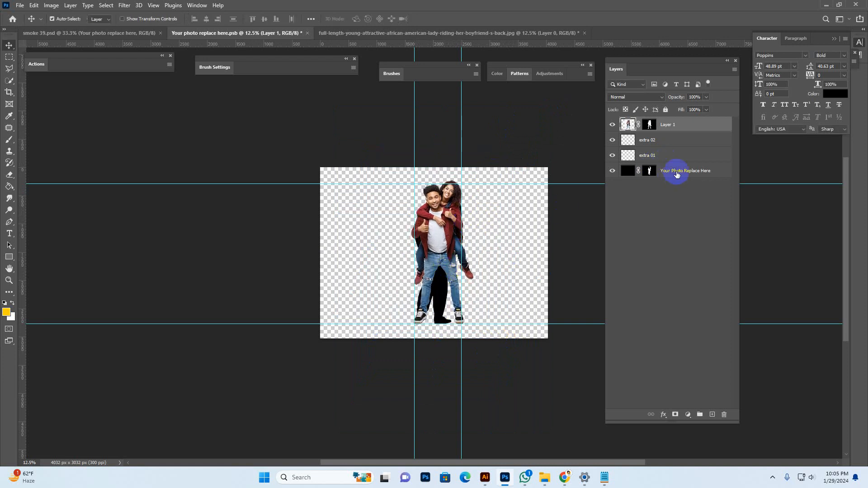
# Hide the Your Photo Replace Here silhouette layer and save the smart object contents
pyautogui.click(620, 173)
pyautogui.click(613, 171)
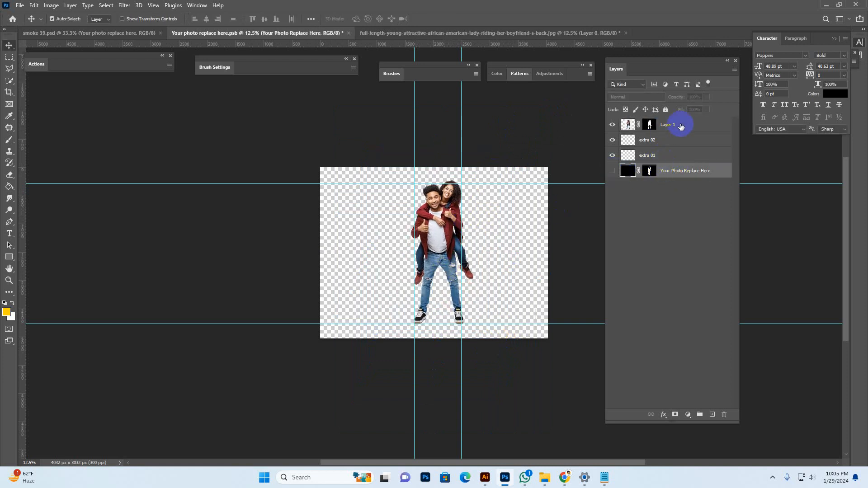
pyautogui.click(20, 5)
pyautogui.click(40, 109)
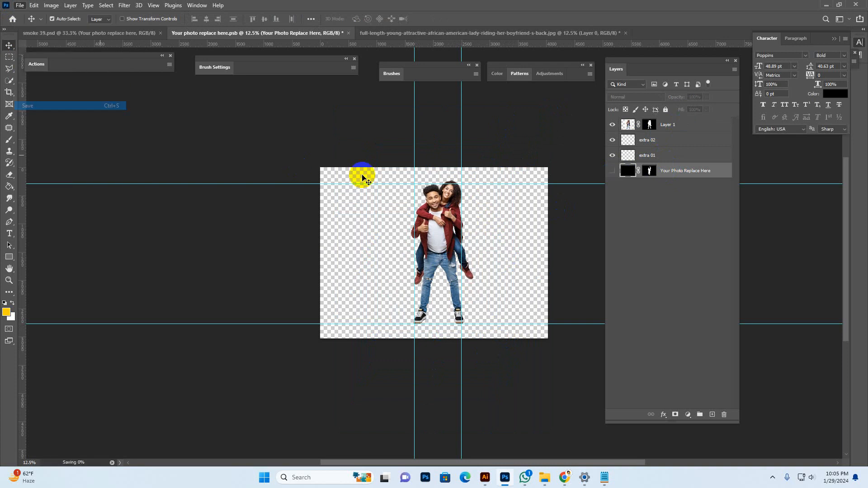
# Switch to Chrome and look over the MRI STUDIO shop's photo effects on Creative Market
pyautogui.moveTo(564, 475)
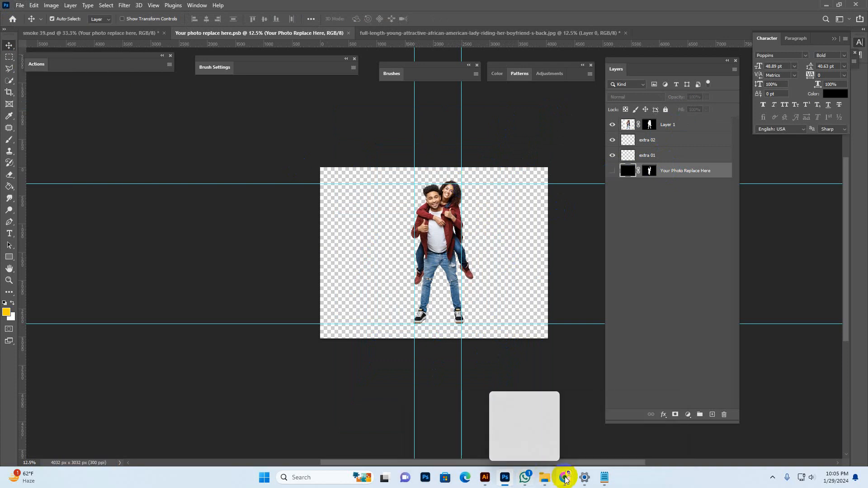
pyautogui.click(554, 427)
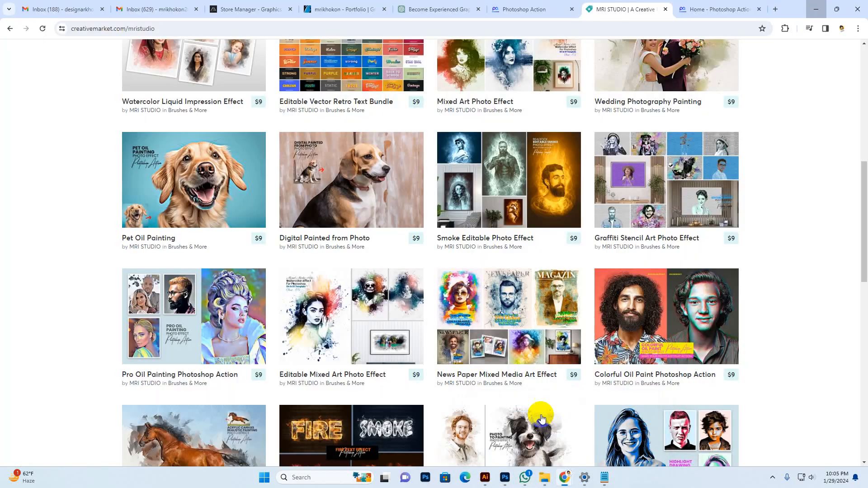
pyautogui.scroll(4, 797, 253)
pyautogui.scroll(-3, 797, 253)
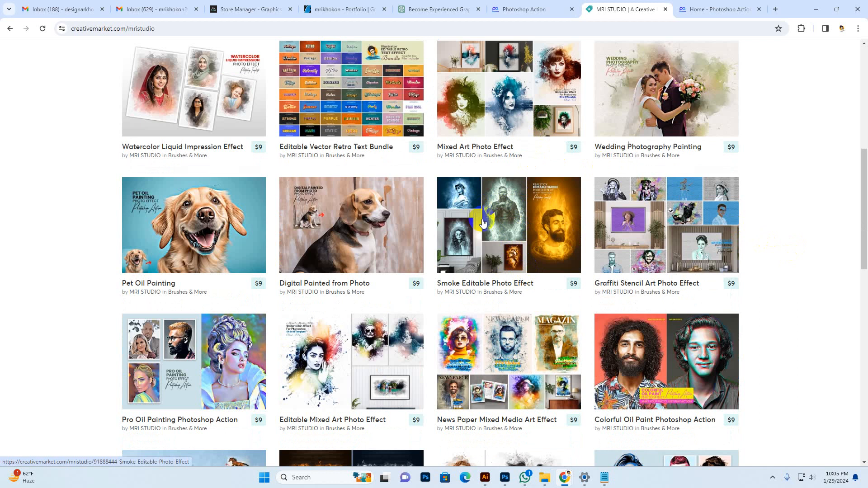
pyautogui.scroll(7, 736, 306)
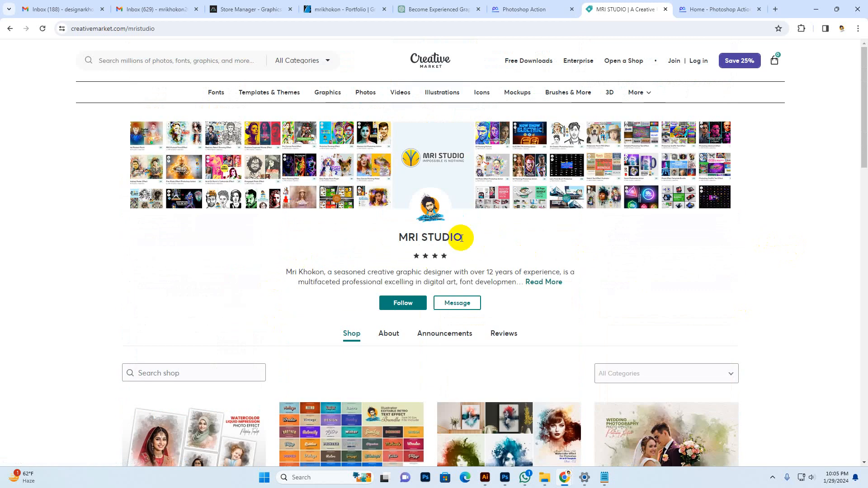
# Look through the featured files on the photoshopaction.net home page
pyautogui.click(718, 9)
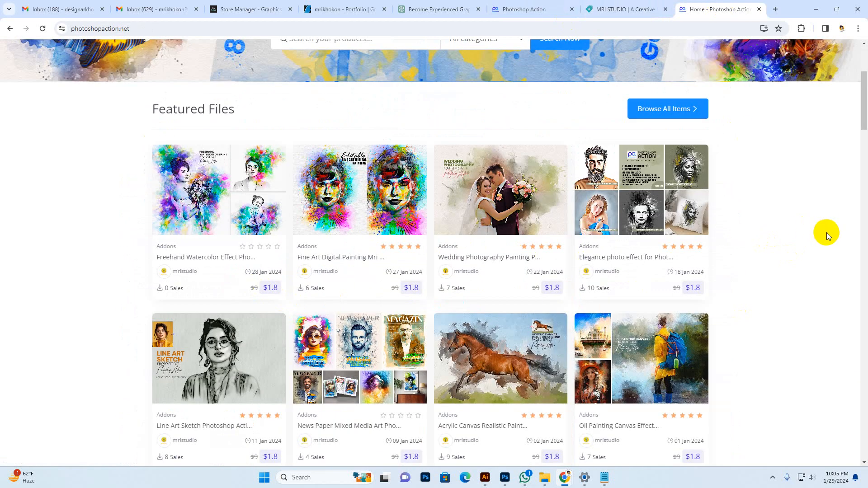
pyautogui.scroll(1, 805, 231)
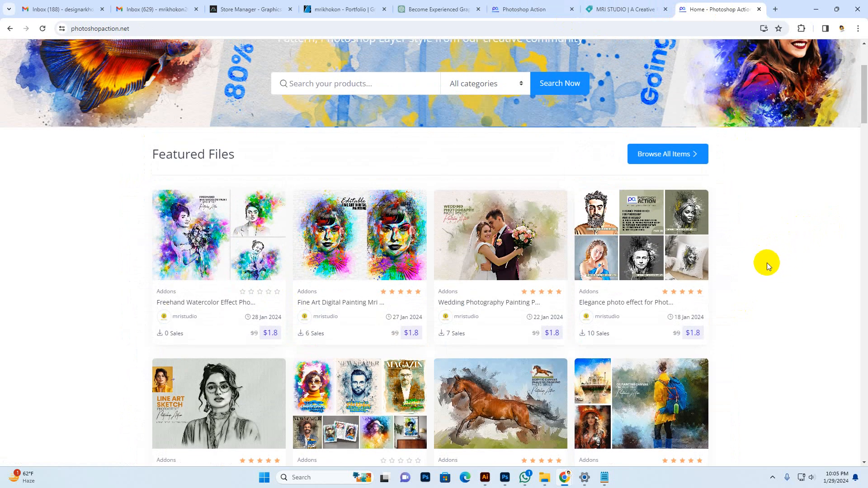
pyautogui.scroll(3, 767, 262)
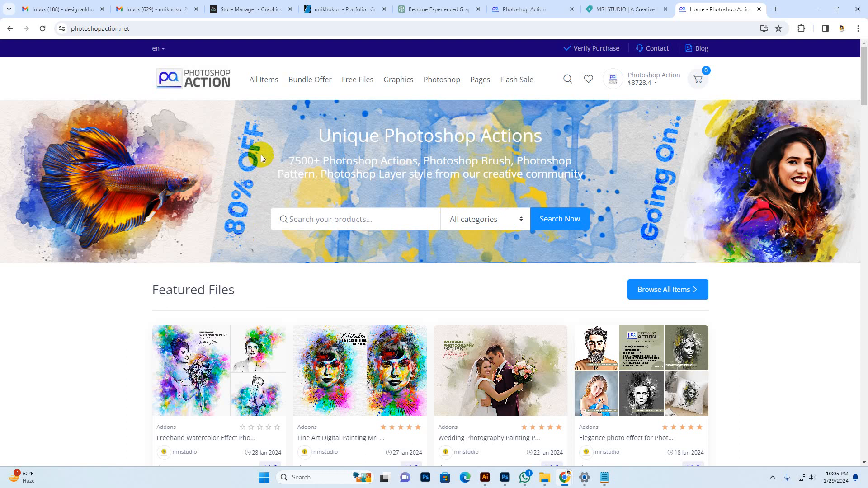
pyautogui.scroll(-4, 269, 288)
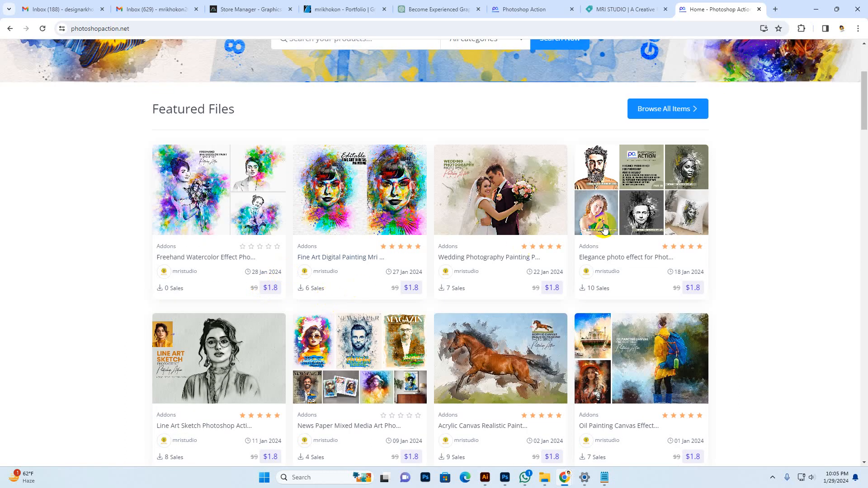
pyautogui.scroll(-8, 820, 287)
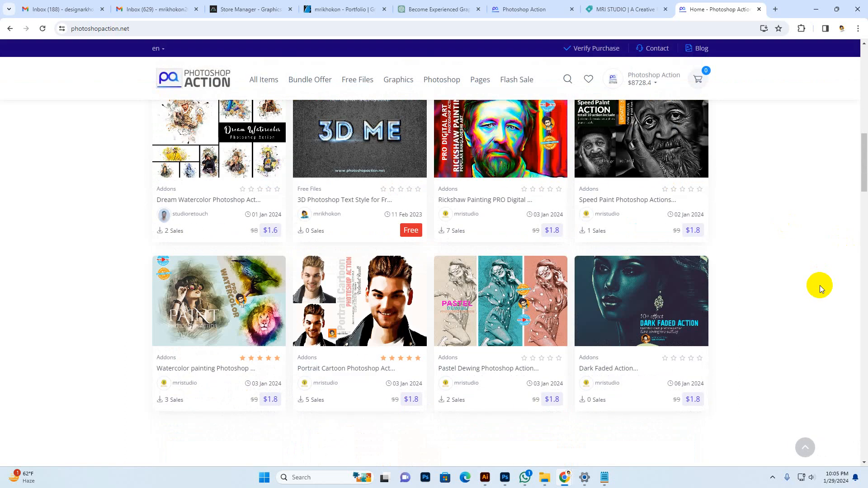
pyautogui.scroll(8, 820, 286)
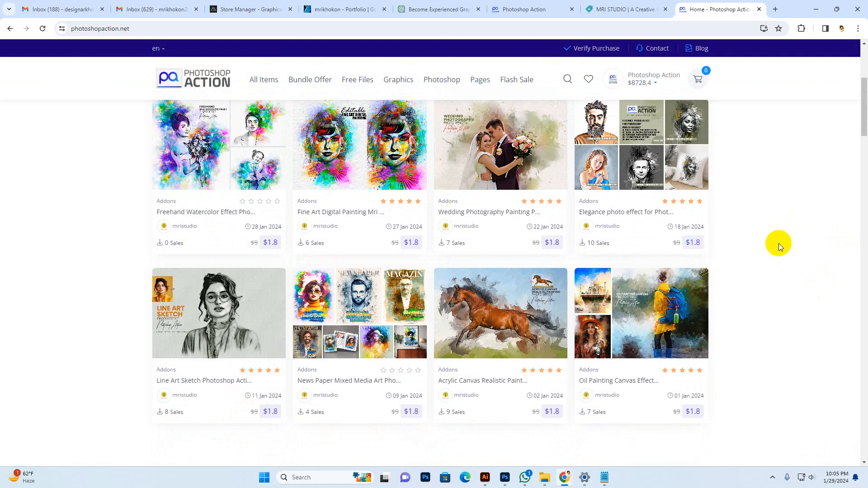
pyautogui.scroll(10, 775, 247)
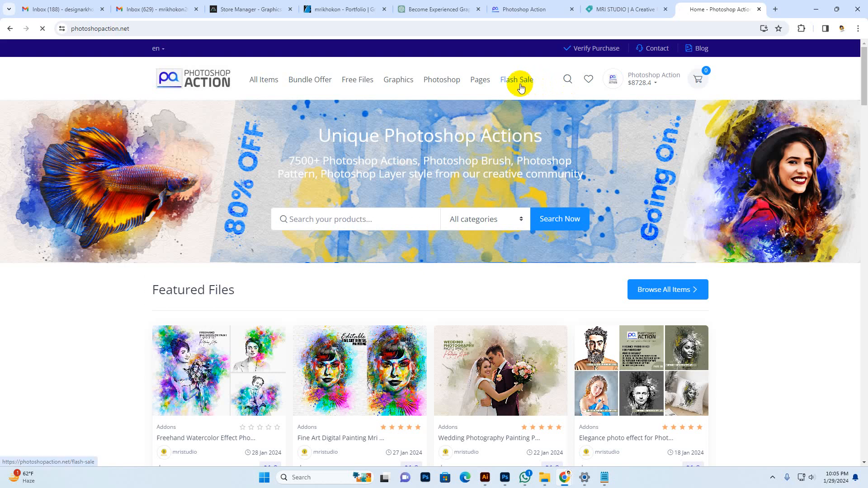
# Open the Flash Sale page of photoshopaction.net and look through its discounted files
pyautogui.click(359, 80)
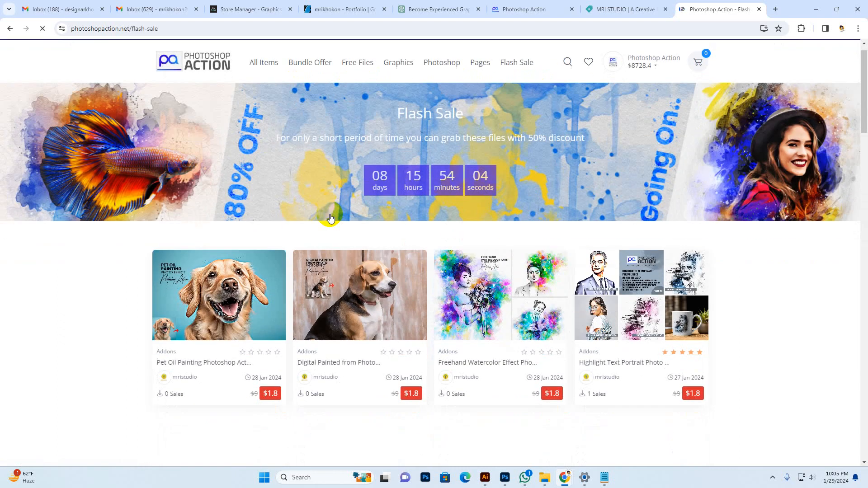
pyautogui.scroll(-8, 820, 296)
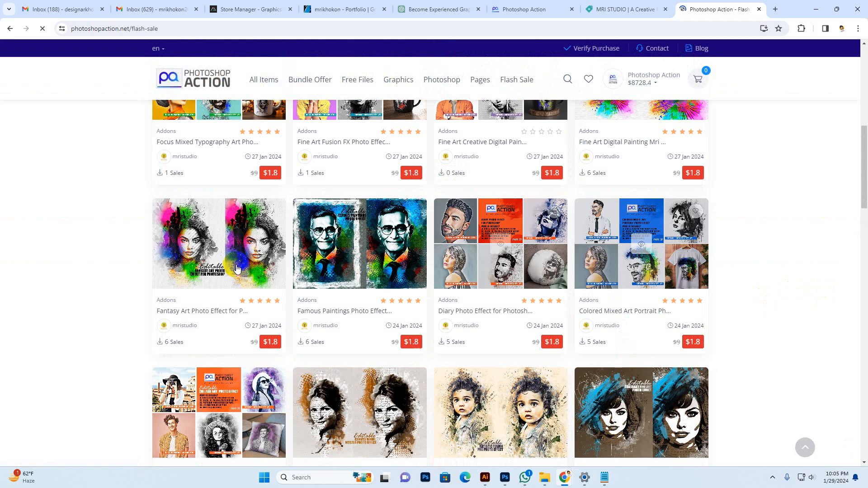
pyautogui.scroll(-4, 794, 301)
pyautogui.scroll(4, 304, 257)
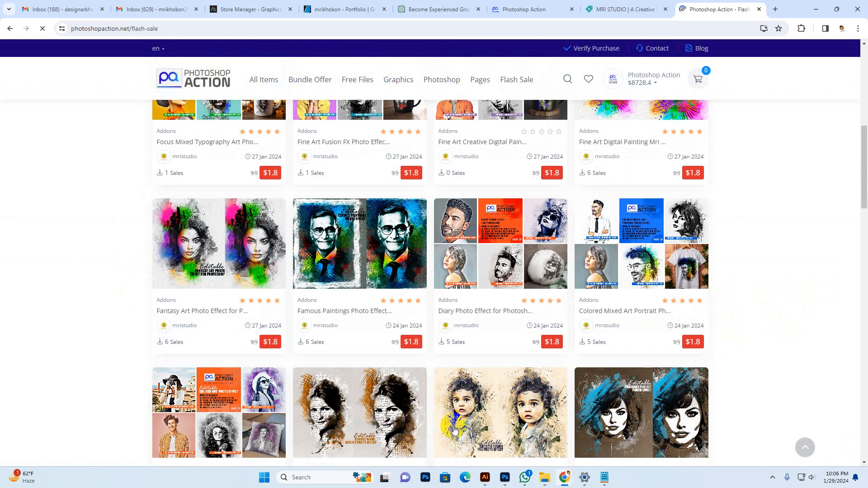
pyautogui.scroll(-3, 738, 366)
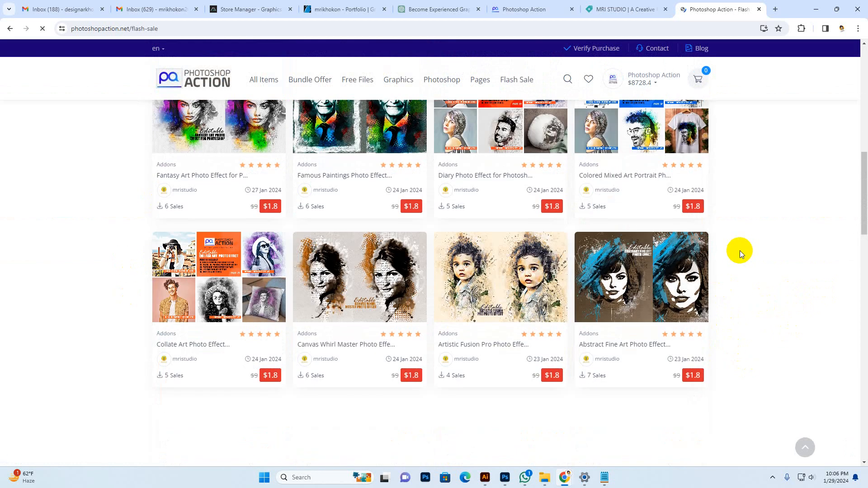
pyautogui.scroll(-4, 643, 245)
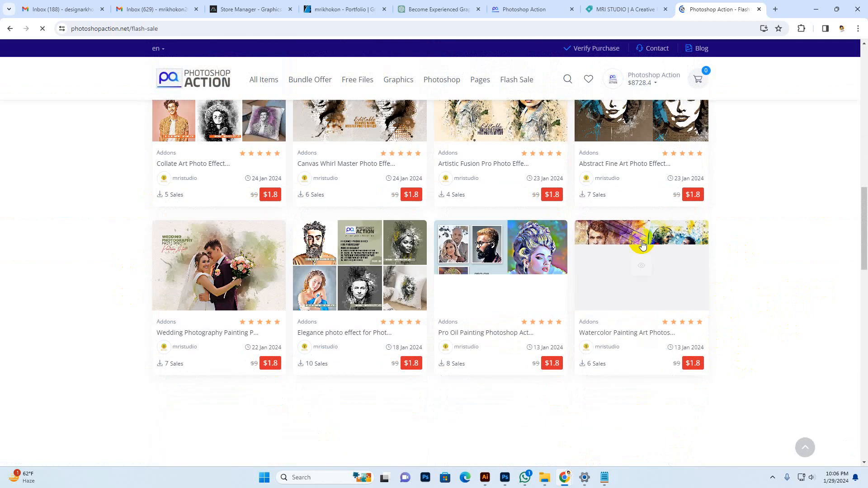
pyautogui.scroll(-5, 298, 335)
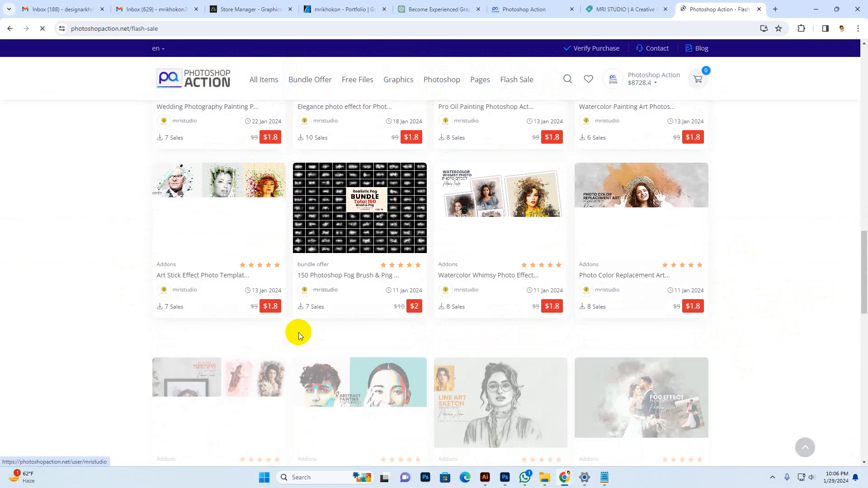
pyautogui.scroll(-9, 299, 334)
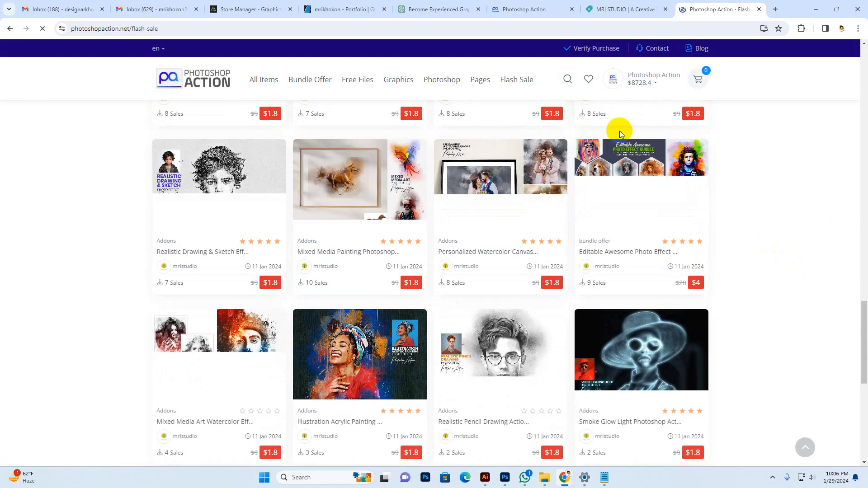
# Switch back to Photoshop and examine the smoke effect around the couple in smoke 39.psd
pyautogui.click(503, 476)
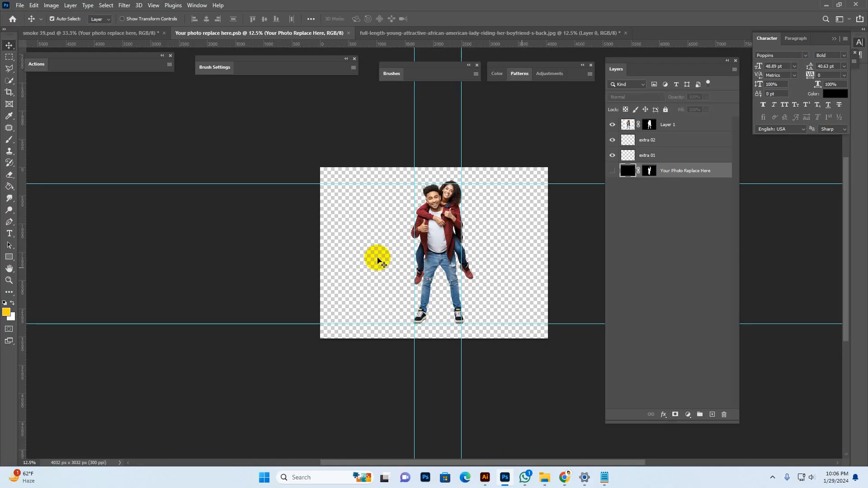
pyautogui.click(134, 34)
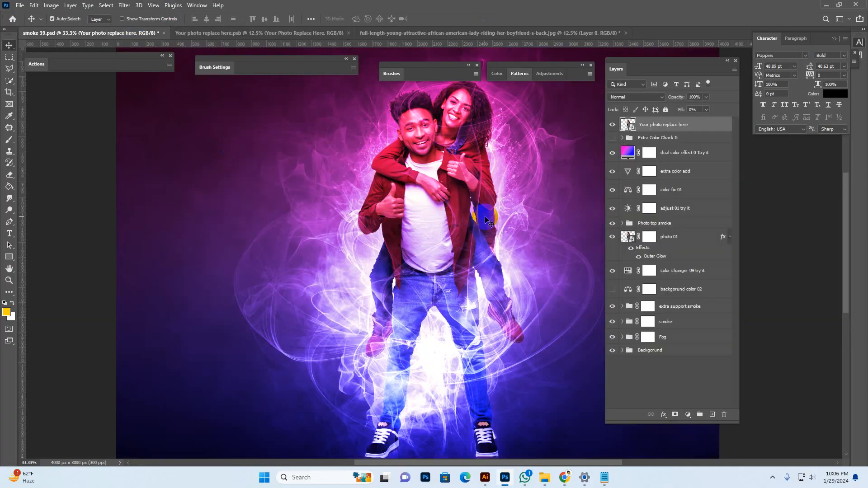
pyautogui.press('z')
pyautogui.click(473, 203)
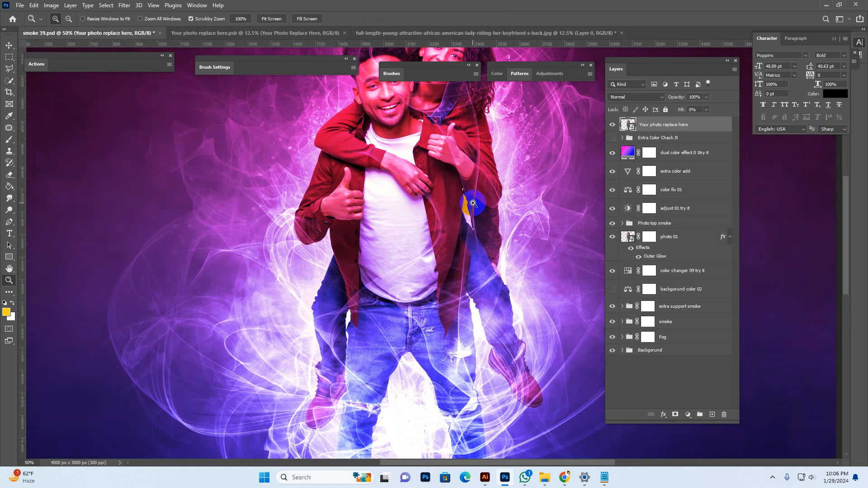
pyautogui.keyDown('alt'); pyautogui.click(453, 194); pyautogui.keyUp('alt')
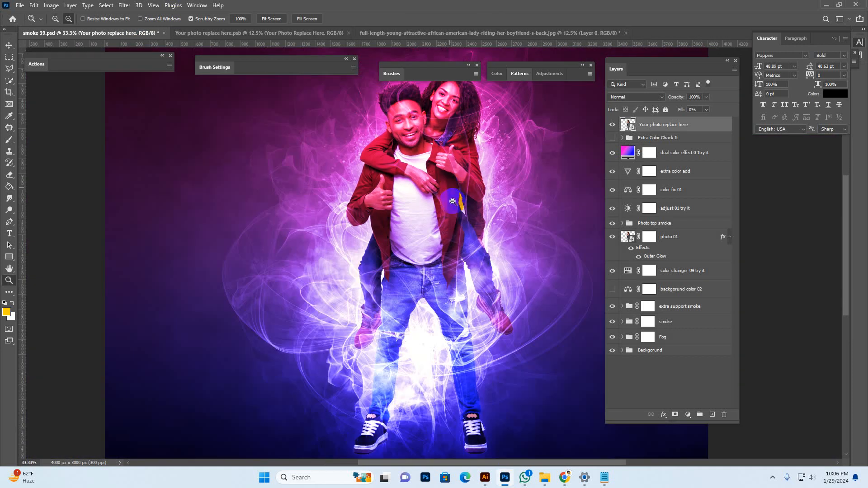
pyautogui.moveTo(507, 197); pyautogui.dragTo(494, 252)
pyautogui.moveTo(485, 200); pyautogui.dragTo(476, 208)
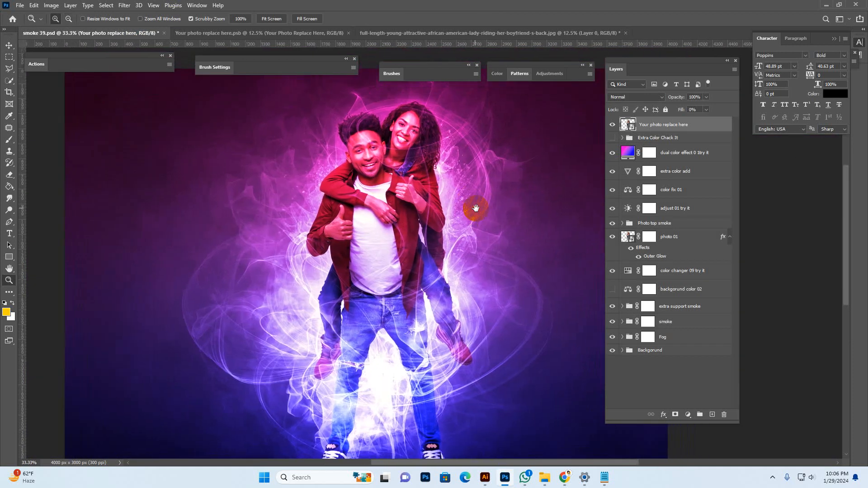
pyautogui.moveTo(514, 270); pyautogui.dragTo(502, 262)
# Hide the dual color effect 0 1try it layer in smoke 39.psd
pyautogui.press('v')
pyautogui.click(626, 154)
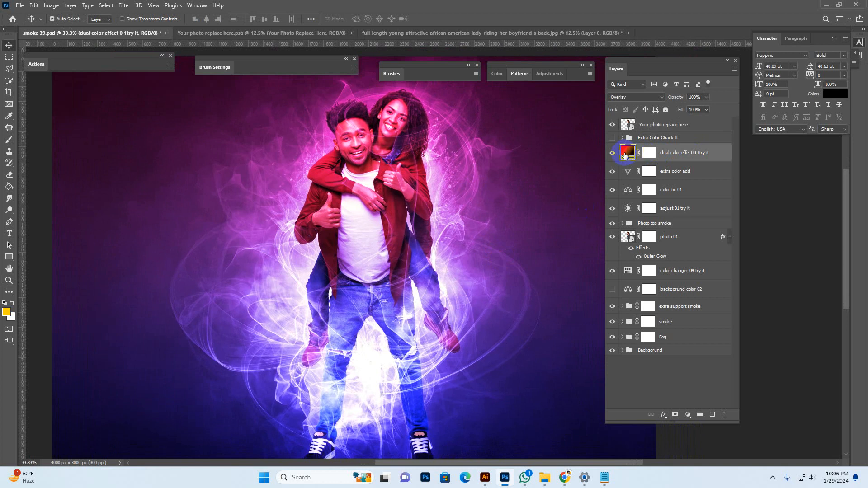
pyautogui.click(612, 154)
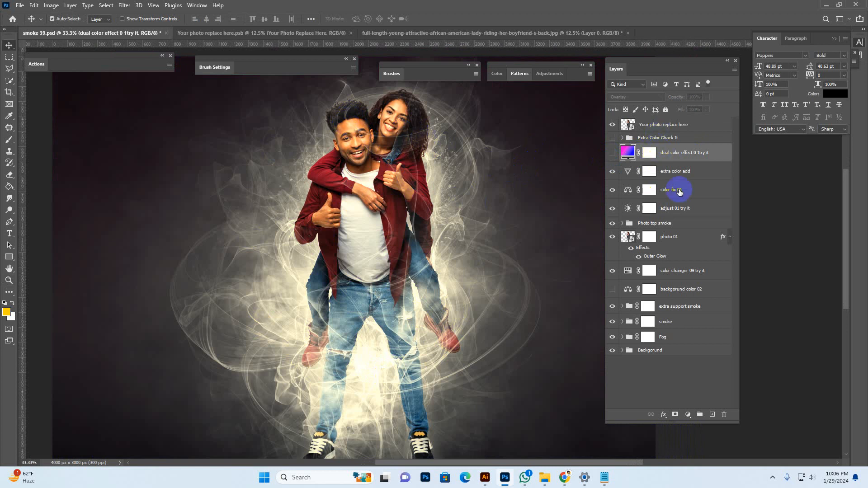
# Compare the Photo top smoke group shown and hidden, and expand it to preview Layer 17 off and on
pyautogui.click(674, 226)
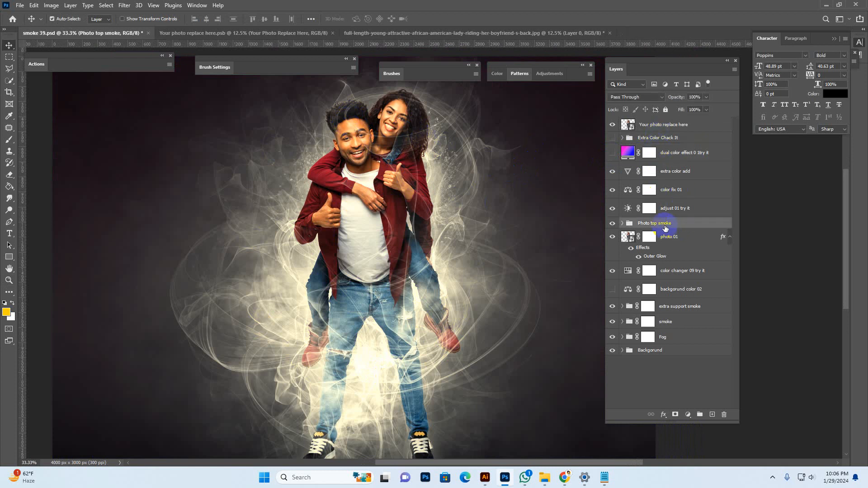
pyautogui.click(613, 227)
pyautogui.click(614, 224)
pyautogui.click(622, 223)
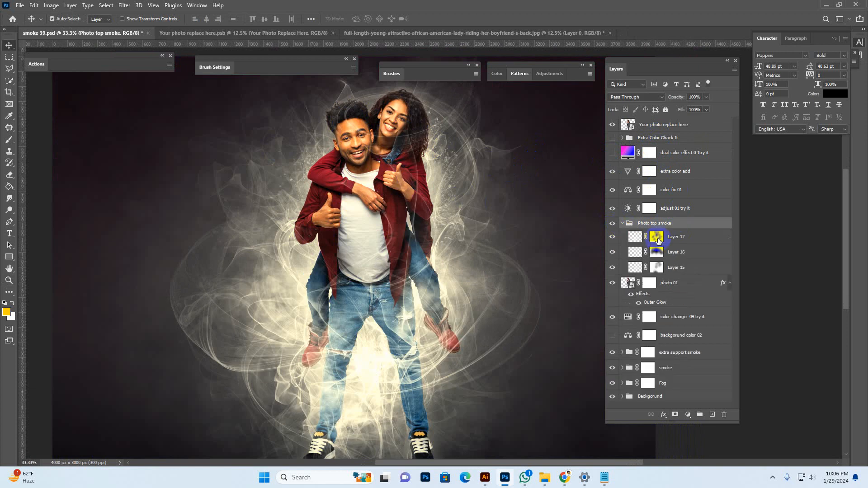
pyautogui.click(662, 244)
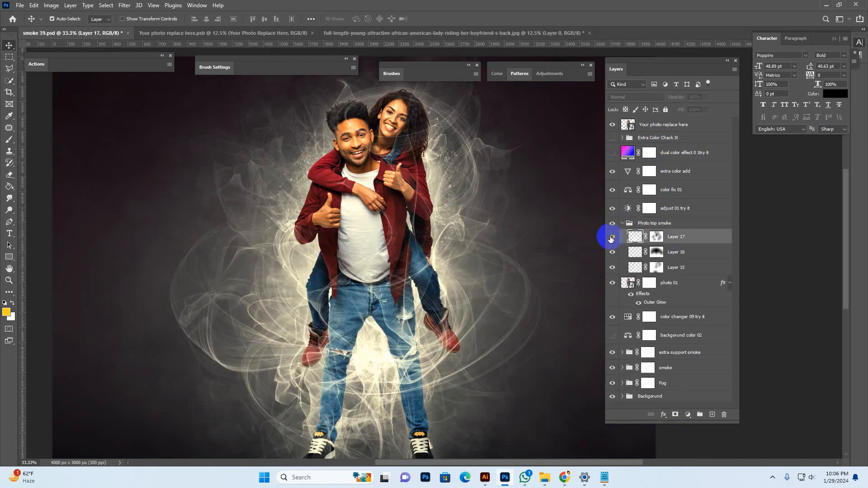
pyautogui.click(612, 237)
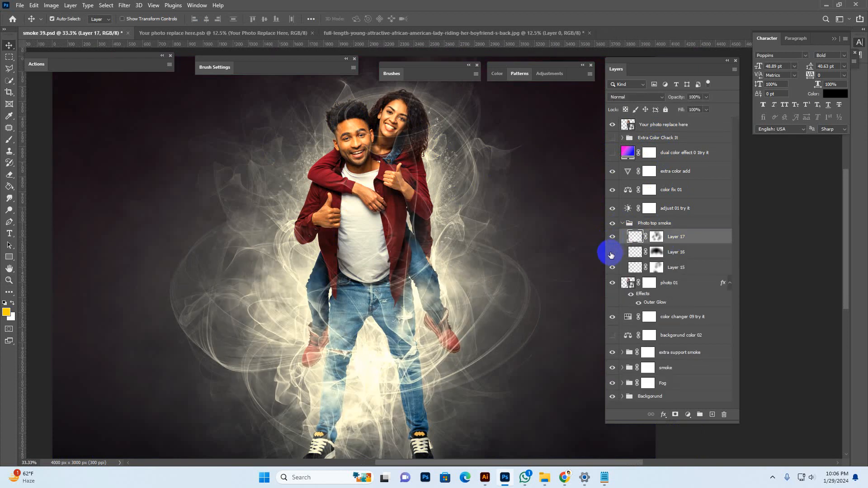
# Compare the smoke over the couple with Layer 16 and Layer 15 each hidden and shown
pyautogui.click(611, 255)
pyautogui.click(611, 254)
pyautogui.click(632, 269)
pyautogui.click(613, 268)
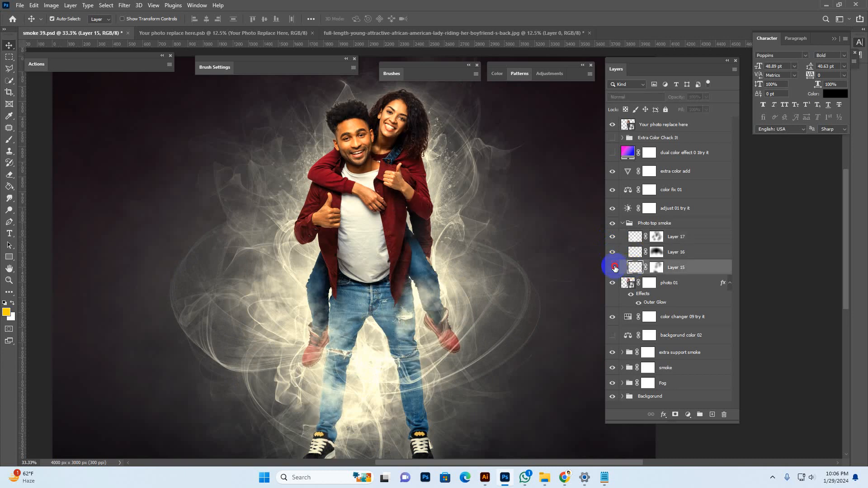
pyautogui.click(613, 268)
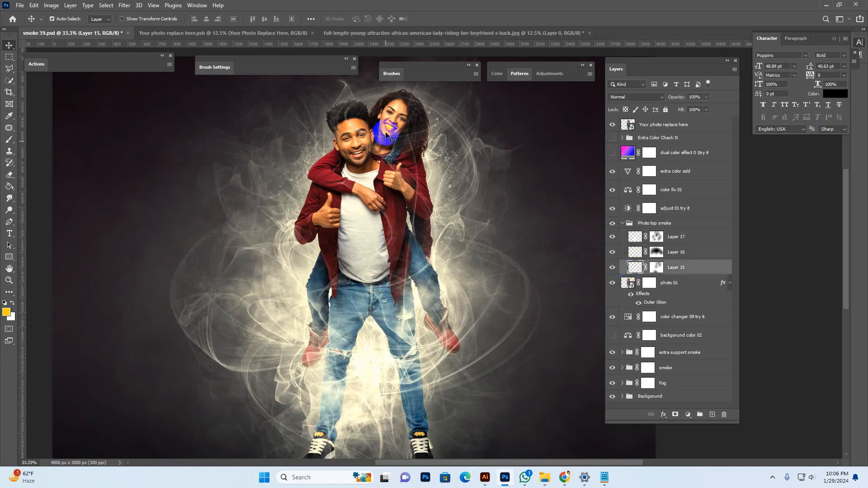
# Target Layer 15's mask with the Brush tool and collapse the Photo top smoke group
pyautogui.click(659, 268)
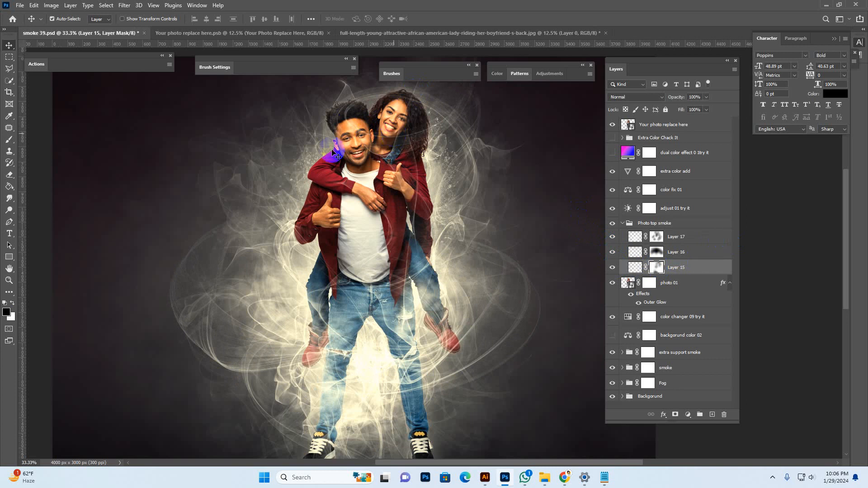
pyautogui.click(10, 140)
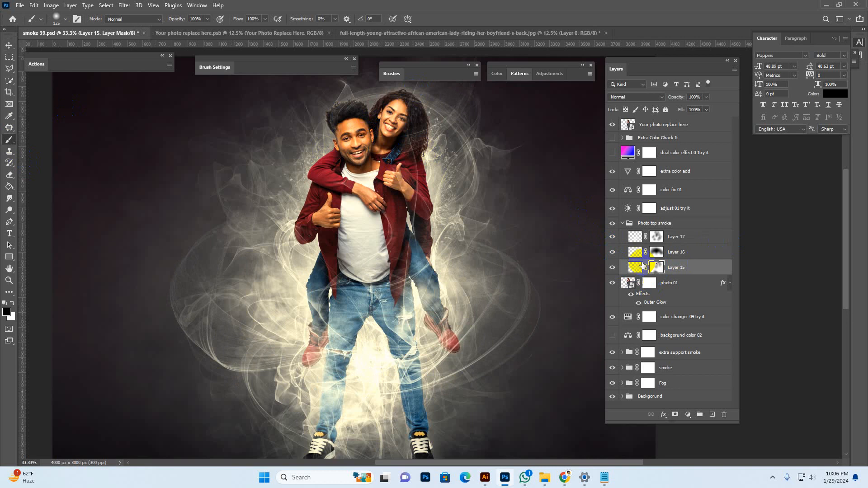
pyautogui.click(622, 223)
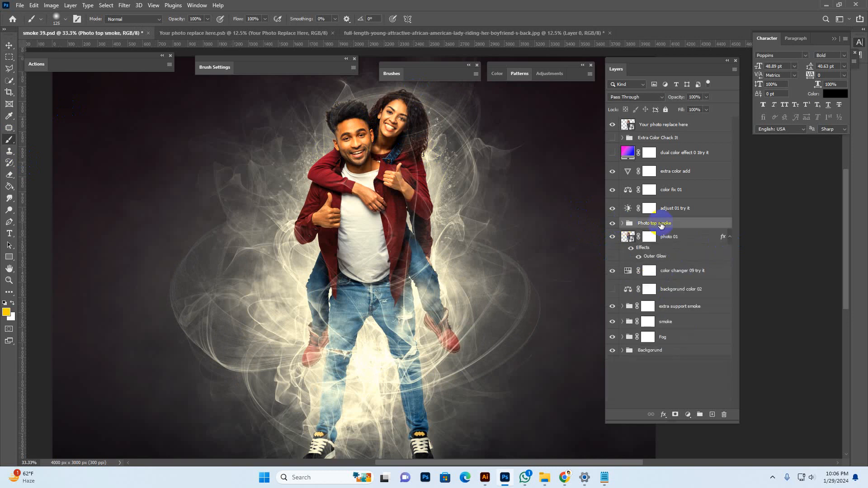
pyautogui.click(683, 243)
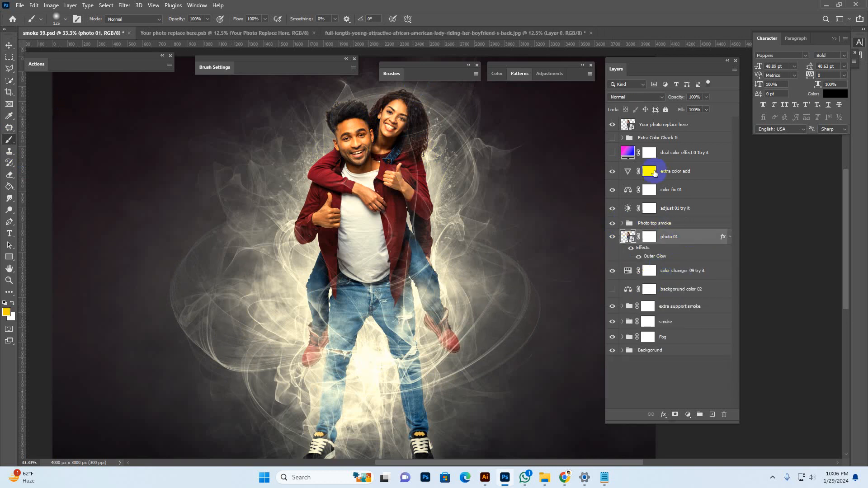
# Show the dual color effect 0 1try it layer and set its gradient's pink color stop to f560e2
pyautogui.click(662, 154)
pyautogui.click(613, 153)
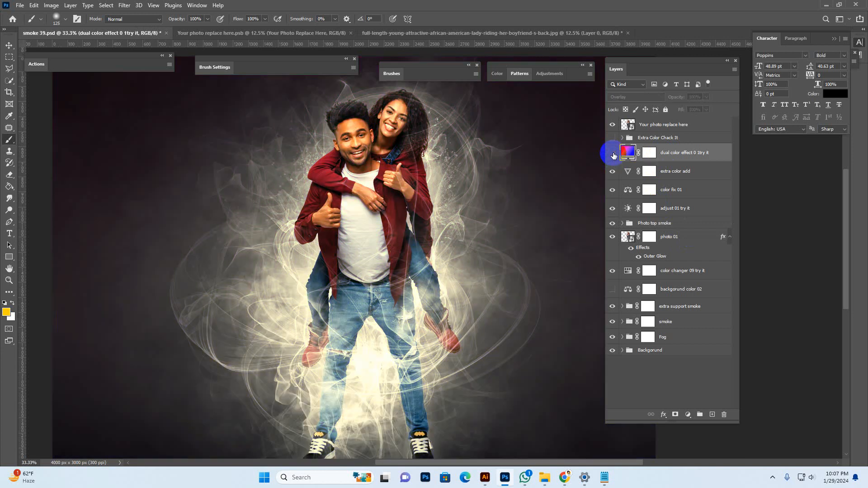
pyautogui.click(9, 46)
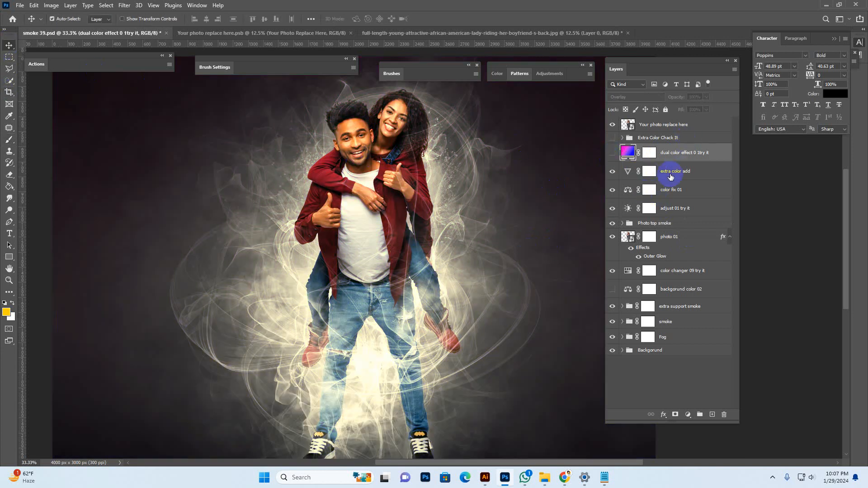
pyautogui.click(612, 153)
pyautogui.doubleClick(626, 154)
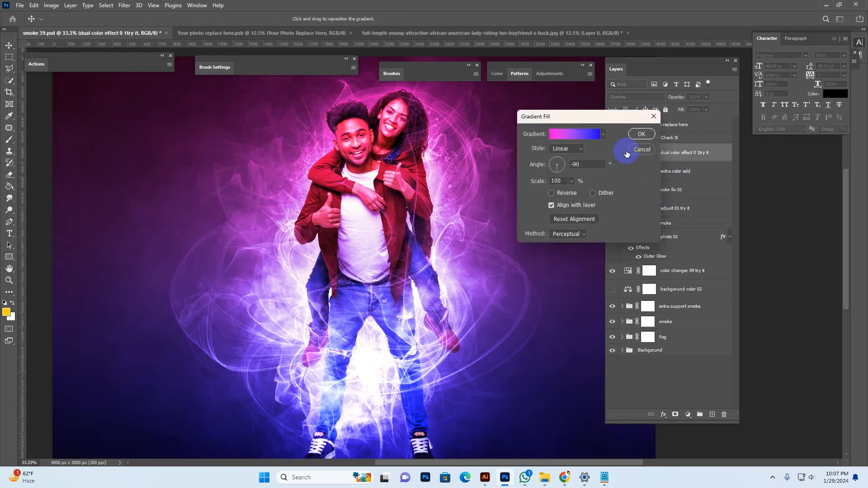
pyautogui.click(571, 137)
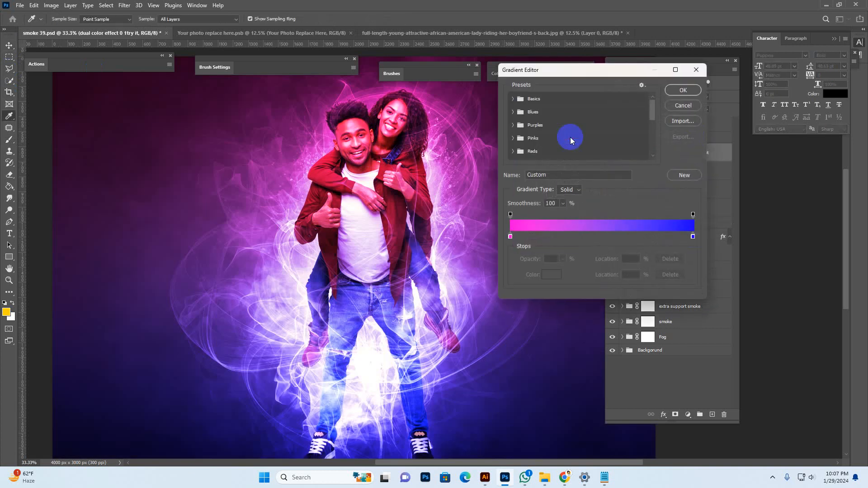
pyautogui.click(511, 236)
pyautogui.click(551, 274)
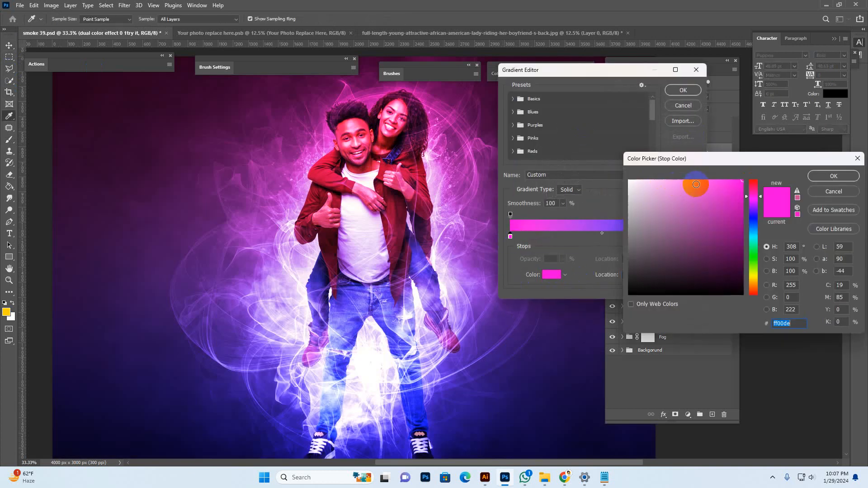
pyautogui.click(699, 184)
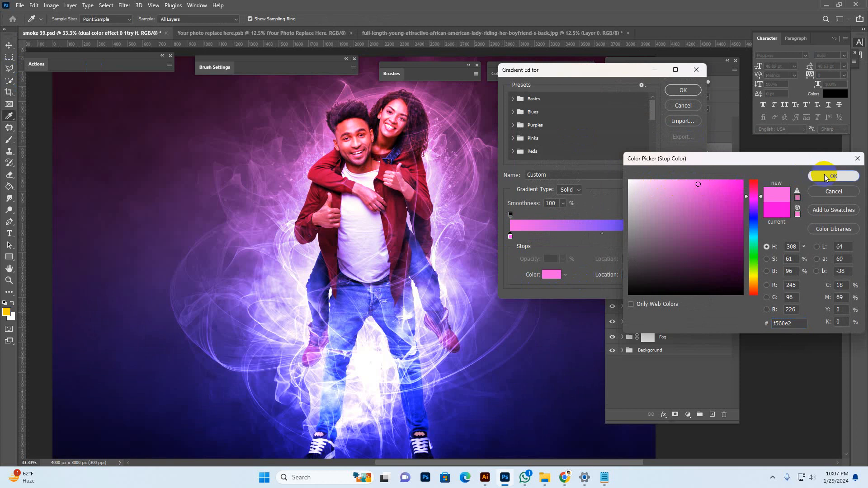
pyautogui.click(834, 176)
# Set the gradient's blue end stop to cyan 00f6ff and apply the gradient fill
pyautogui.click(694, 236)
pyautogui.click(553, 273)
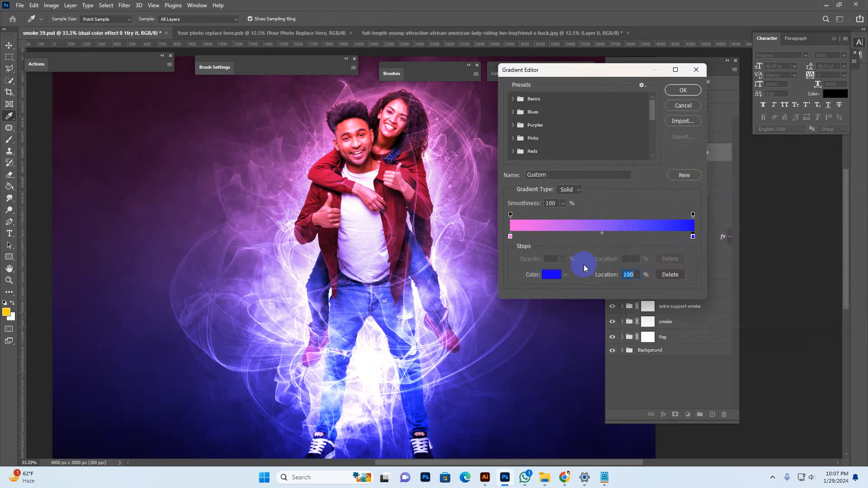
pyautogui.moveTo(753, 278); pyautogui.dragTo(754, 265)
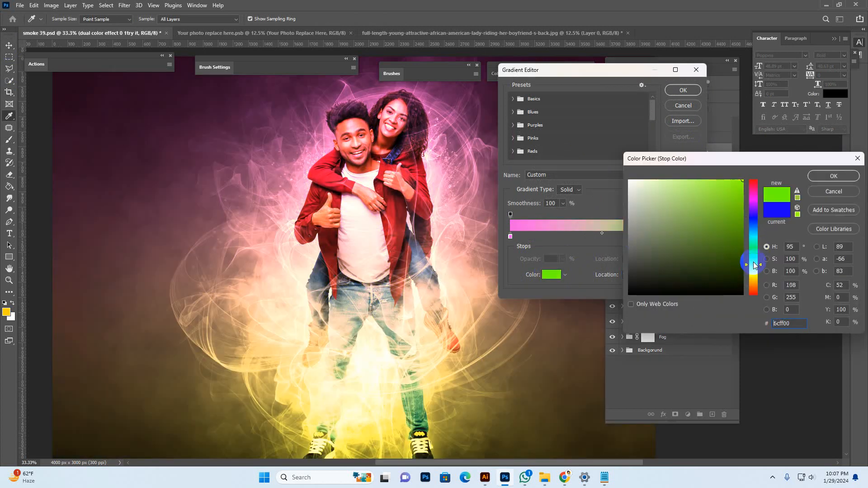
pyautogui.click(753, 235)
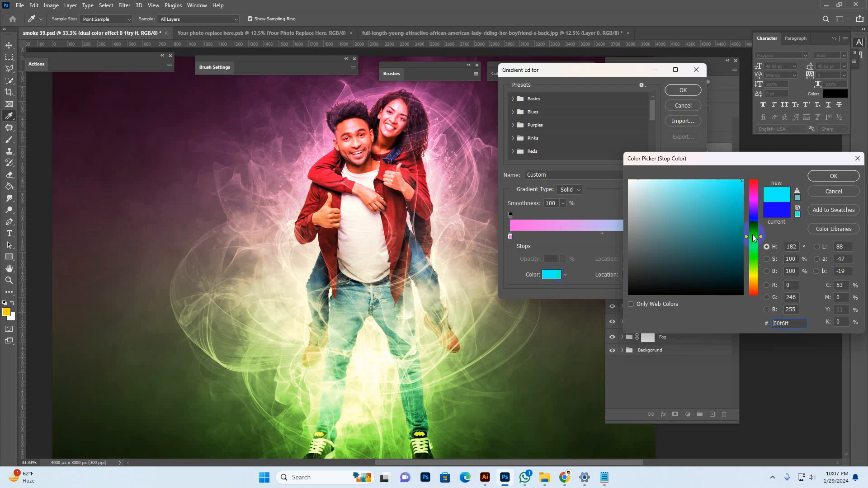
pyautogui.click(834, 177)
pyautogui.click(679, 92)
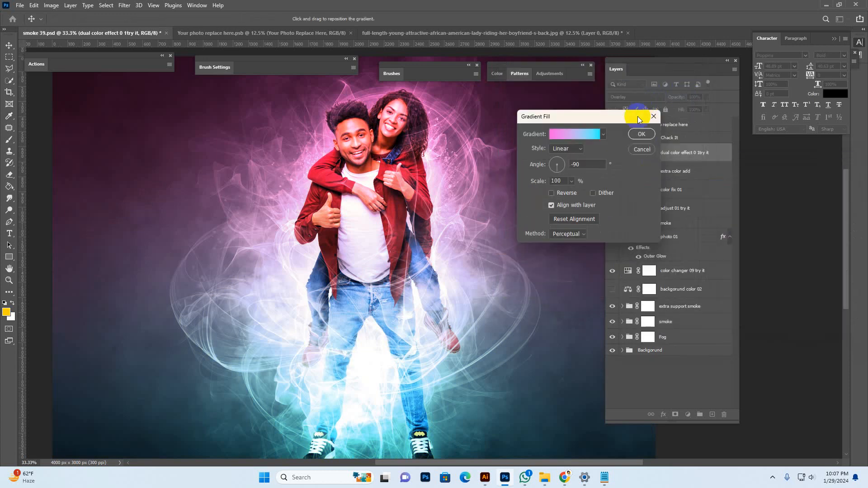
pyautogui.click(639, 135)
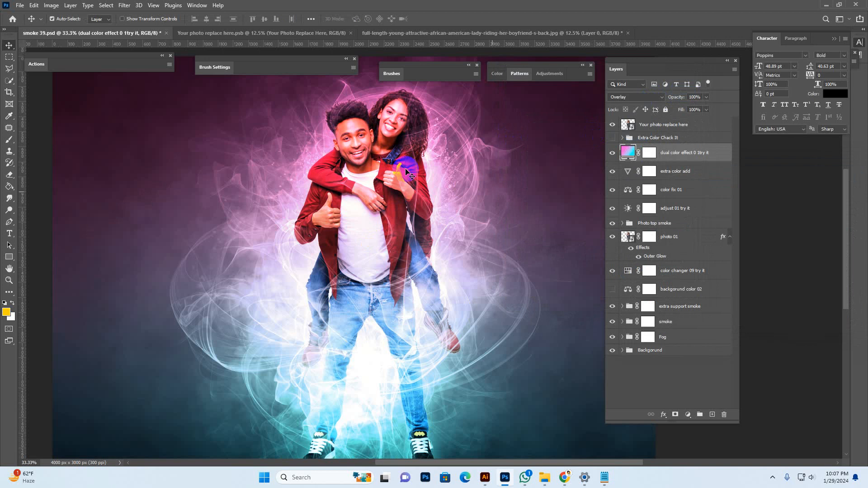
# Hide the dual color effect 0 1try it layer and show the Extra Color Chack It group
pyautogui.moveTo(546, 184); pyautogui.dragTo(533, 219)
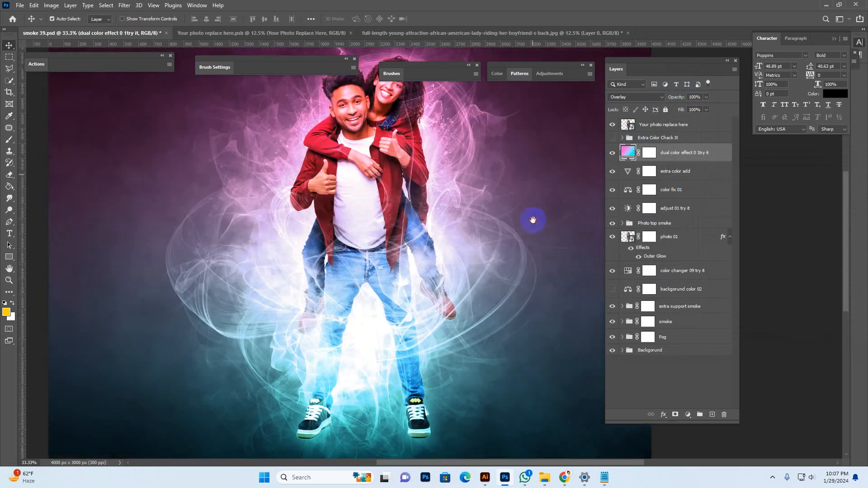
pyautogui.click(613, 154)
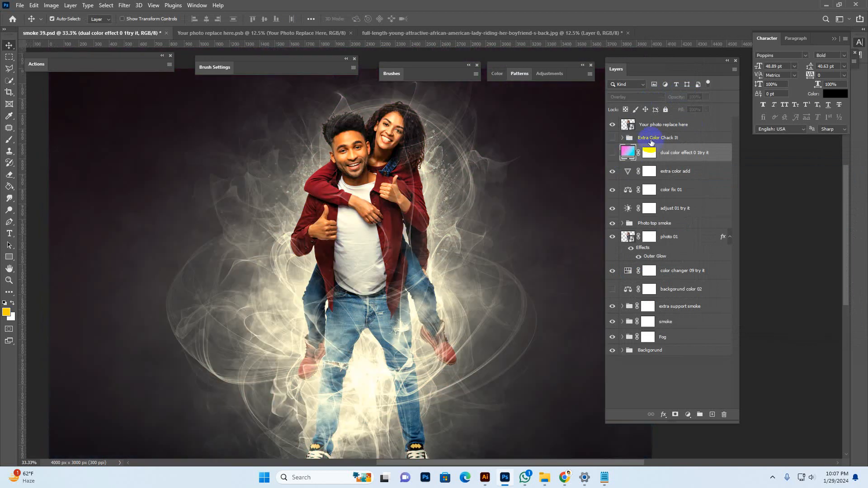
pyautogui.click(619, 138)
pyautogui.click(613, 137)
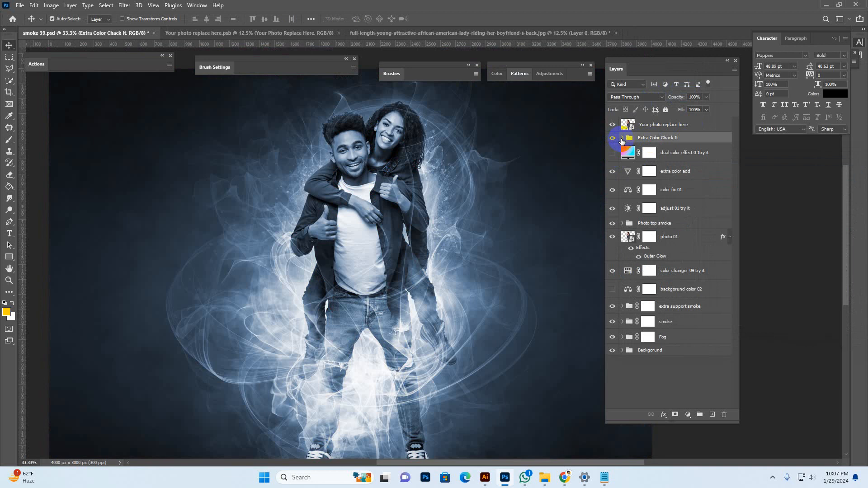
# Expand the Extra Color Chack It group, open the color changer 08 try it settings and compare the layer off and on
pyautogui.click(622, 138)
pyautogui.click(634, 153)
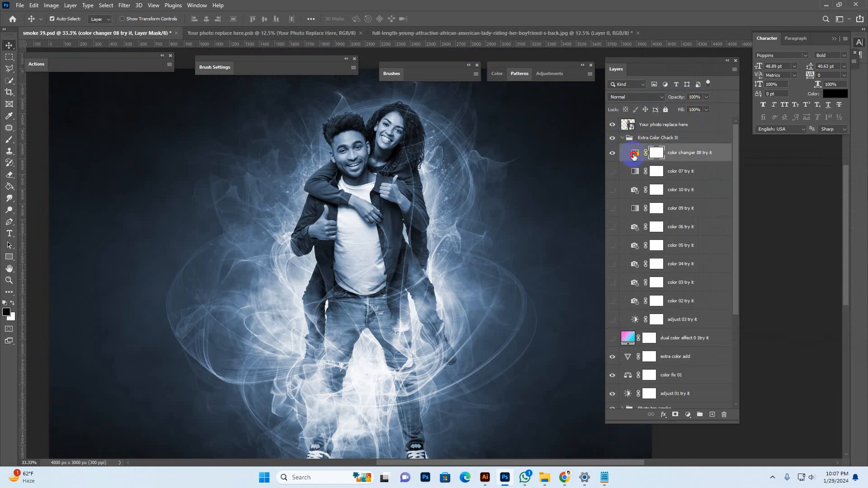
pyautogui.click(634, 154)
pyautogui.click(613, 154)
pyautogui.click(613, 154)
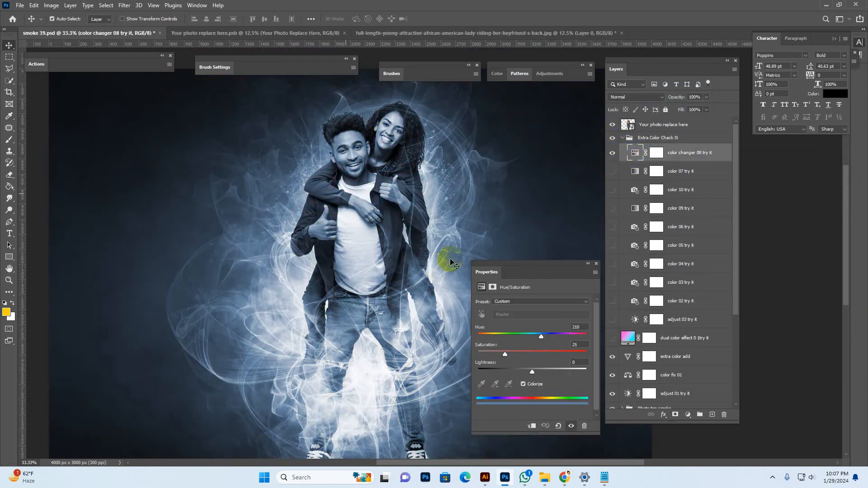
# Preview the color 09, color 06, color 05 and color 04 try it layers beneath color changer 08
pyautogui.click(613, 209)
pyautogui.click(614, 227)
pyautogui.click(613, 245)
pyautogui.click(614, 210)
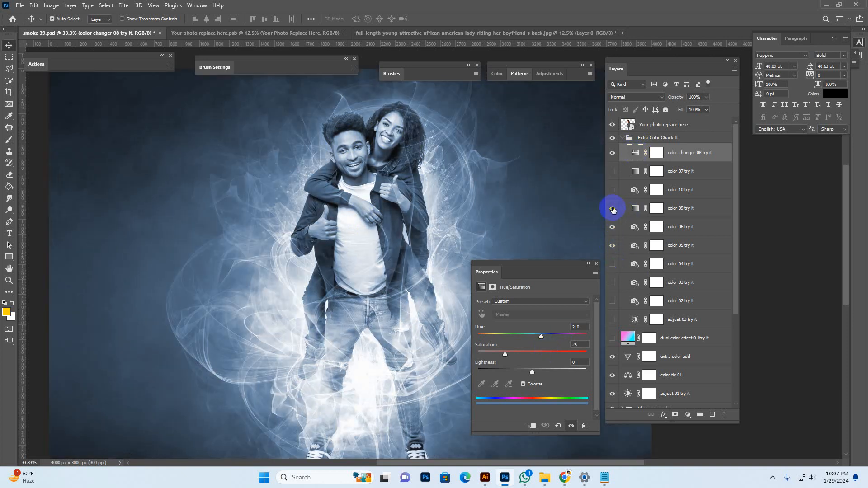
pyautogui.click(611, 208)
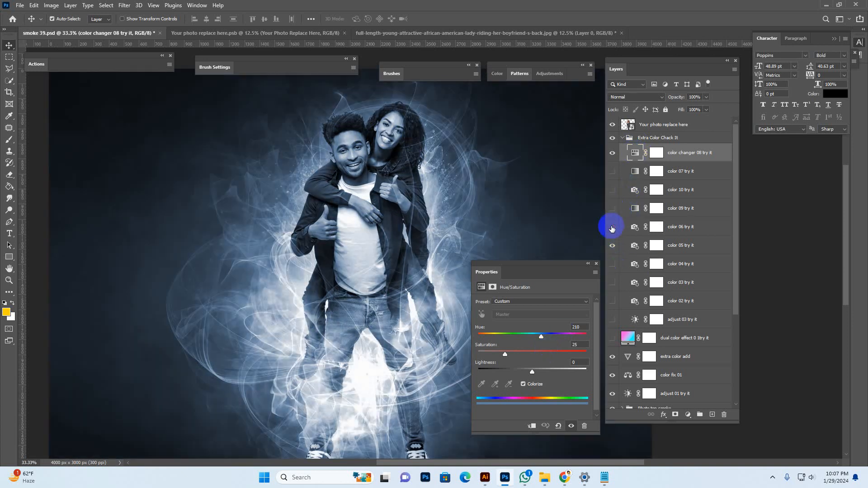
pyautogui.click(612, 245)
pyautogui.click(612, 228)
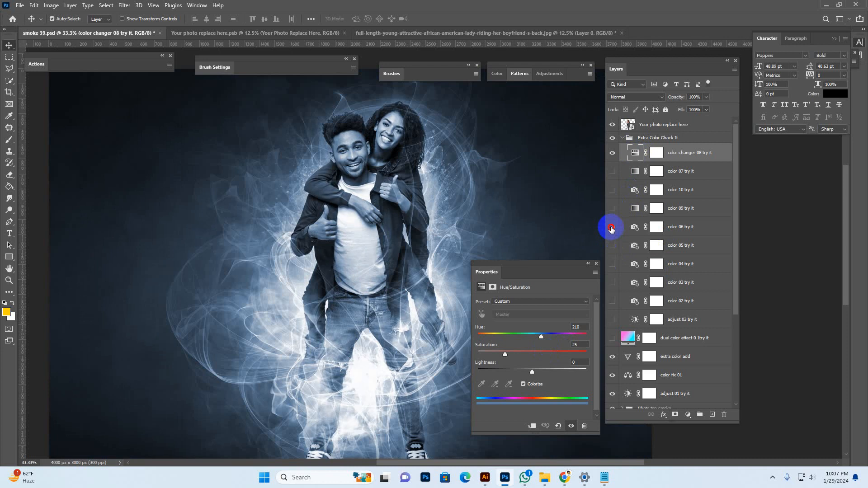
pyautogui.click(611, 251)
pyautogui.click(612, 246)
pyautogui.click(613, 264)
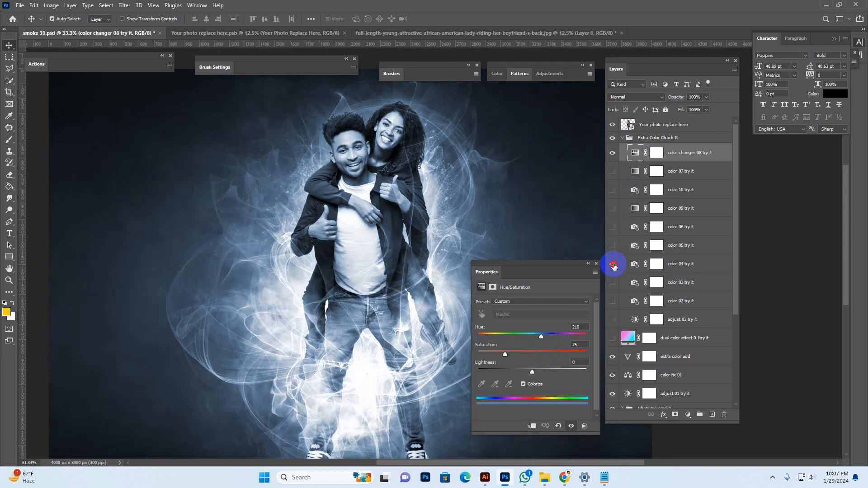
pyautogui.click(613, 264)
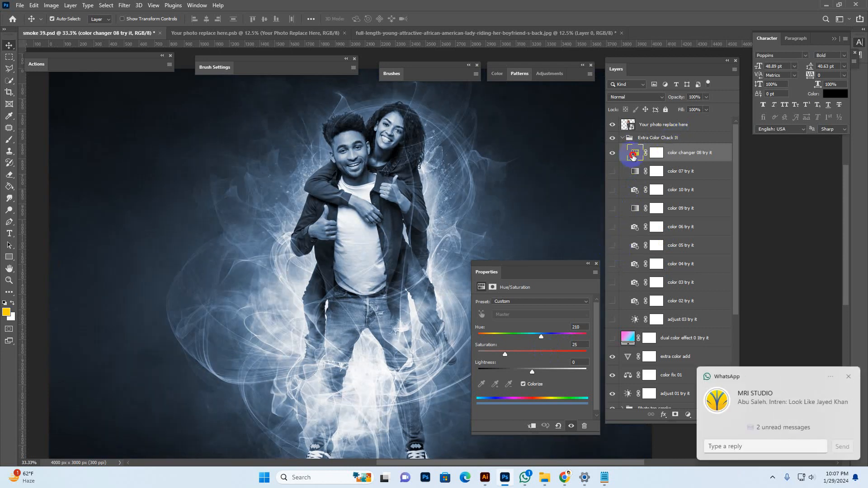
# Set the color changer 08 try it layer's hue to 206 and hide the layer
pyautogui.click(851, 379)
pyautogui.click(613, 157)
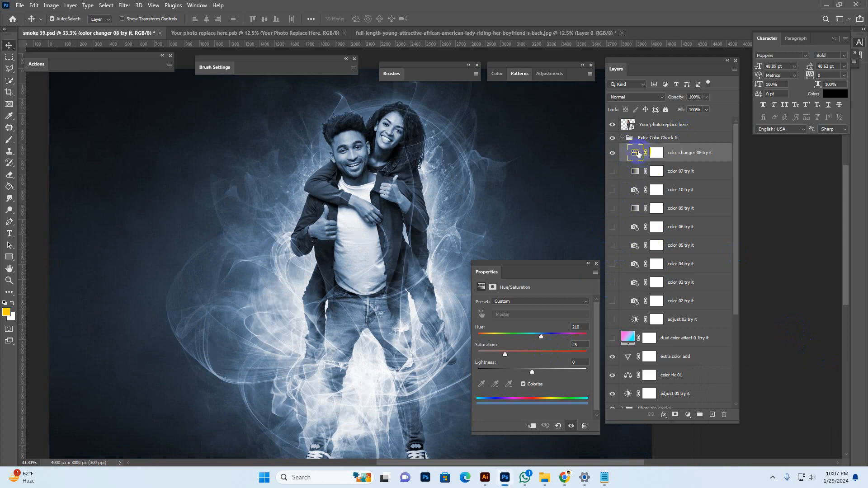
pyautogui.moveTo(526, 338)
pyautogui.mouseDown()
pyautogui.moveTo(496, 340)
pyautogui.moveTo(583, 339)
pyautogui.moveTo(540, 338)
pyautogui.mouseUp()
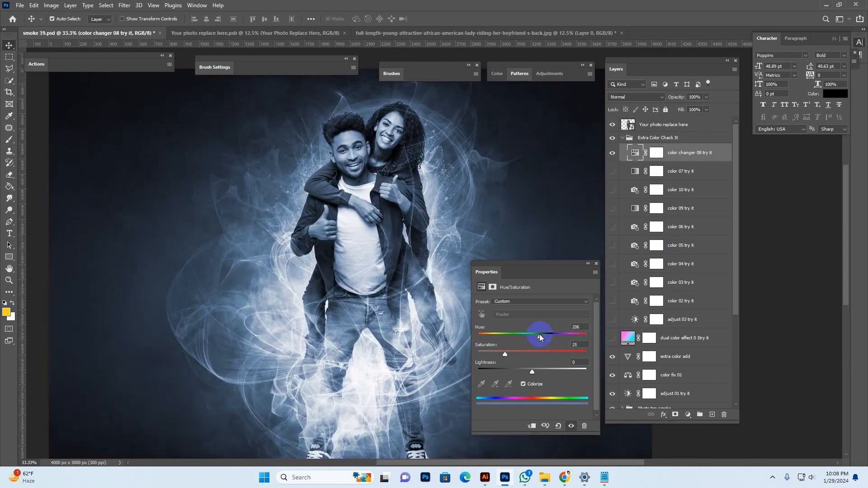
pyautogui.click(596, 264)
pyautogui.click(612, 153)
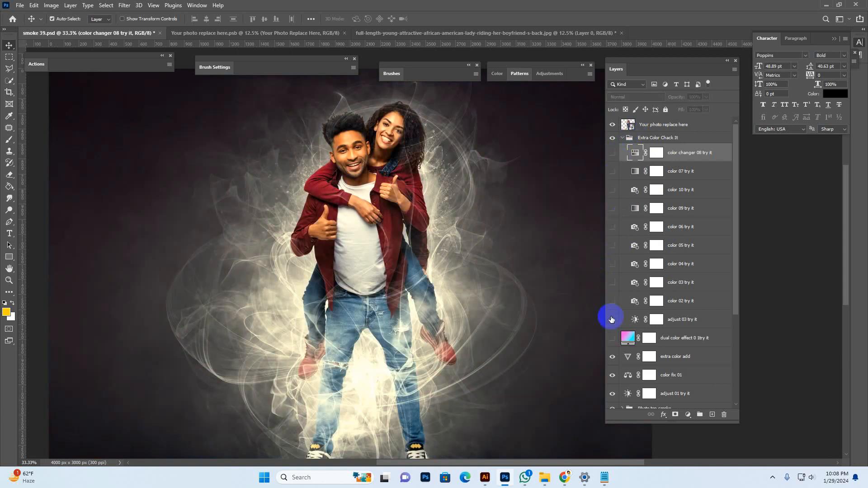
# Preview adjust 03, color 02, color 03 and color 04 try it one at a time, and show color 05 try it
pyautogui.click(613, 321)
pyautogui.click(613, 302)
pyautogui.click(613, 301)
pyautogui.click(613, 283)
pyautogui.click(613, 284)
pyautogui.click(612, 269)
pyautogui.click(613, 266)
pyautogui.click(612, 246)
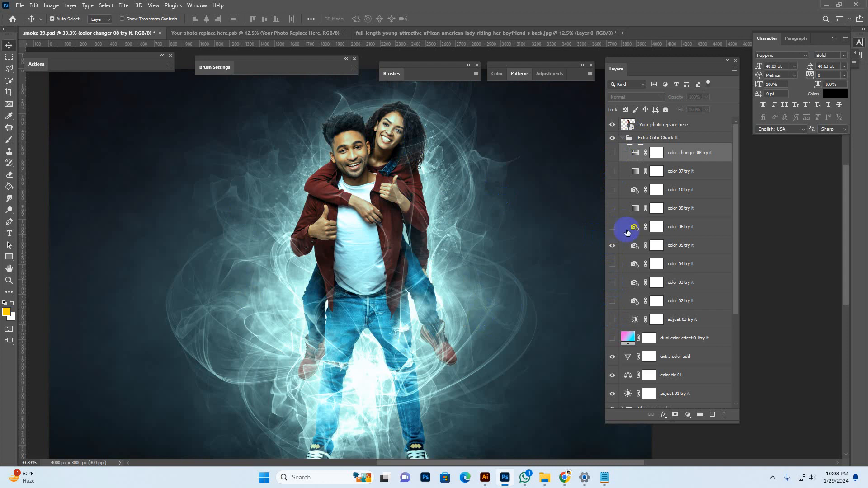
# Hide color 05 try it and preview color 06, color 09, color 10 and color 07 try it one at a time
pyautogui.click(613, 246)
pyautogui.click(614, 228)
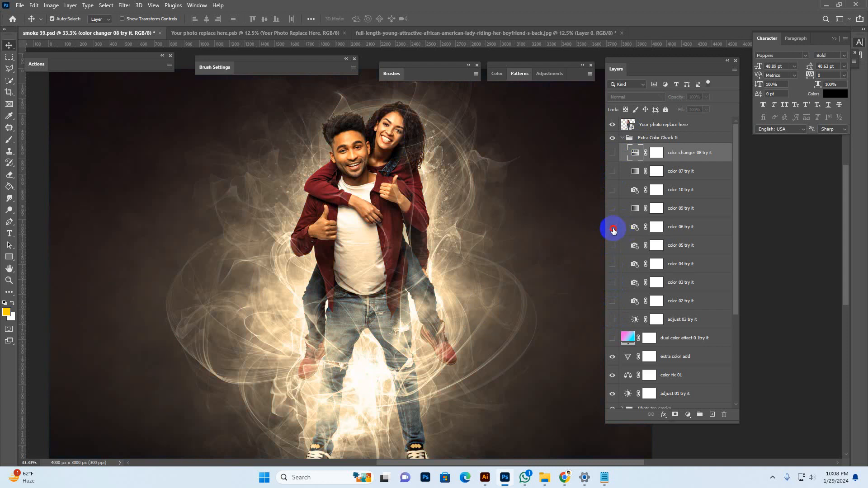
pyautogui.click(614, 229)
pyautogui.click(612, 210)
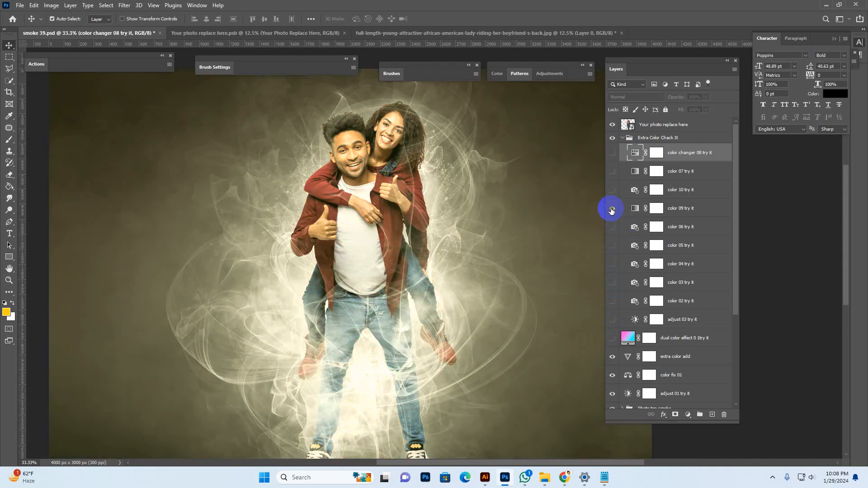
pyautogui.click(613, 209)
pyautogui.click(613, 190)
pyautogui.click(613, 191)
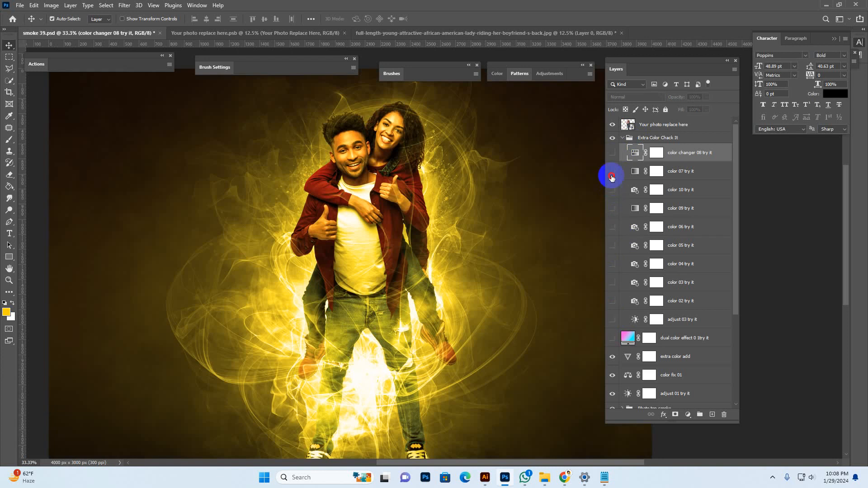
pyautogui.click(613, 173)
pyautogui.click(612, 172)
# Preview the dual color effect layer on and off, and collapse the Extra Color Chack It group
pyautogui.click(612, 337)
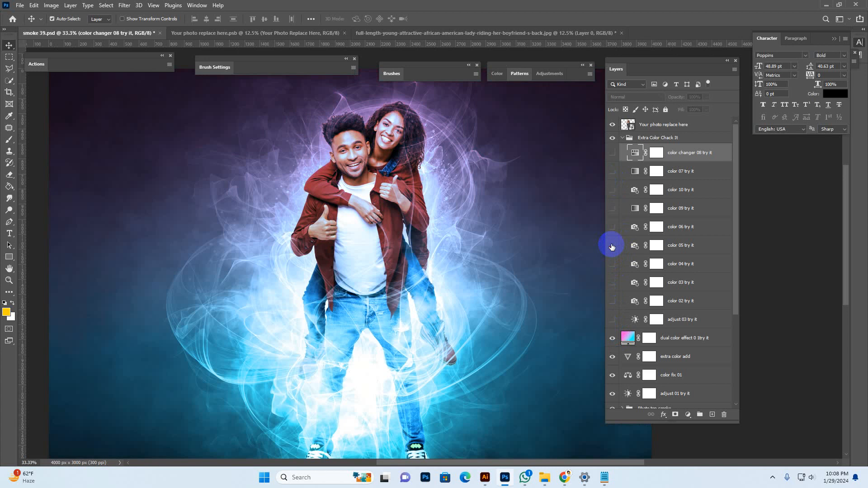
pyautogui.click(612, 338)
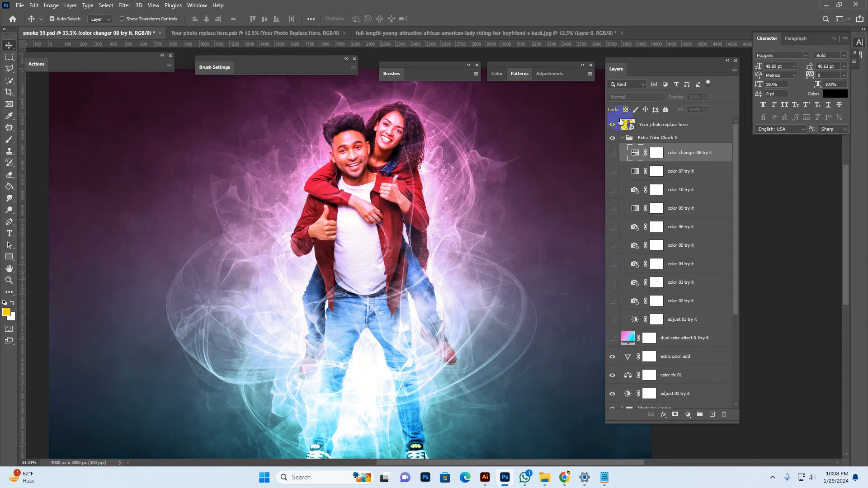
pyautogui.click(624, 139)
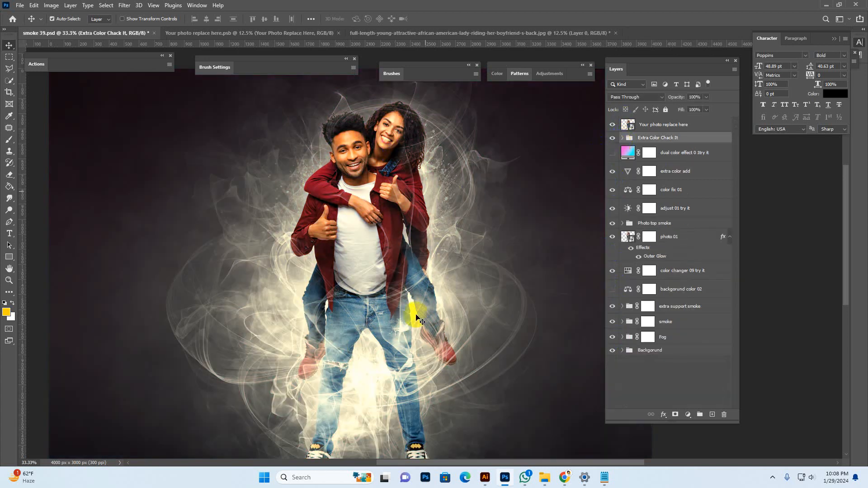
# Show the background color 02 layer, set its midtones Cyan-Red balance to -6, and hide the layer again
pyautogui.click(690, 292)
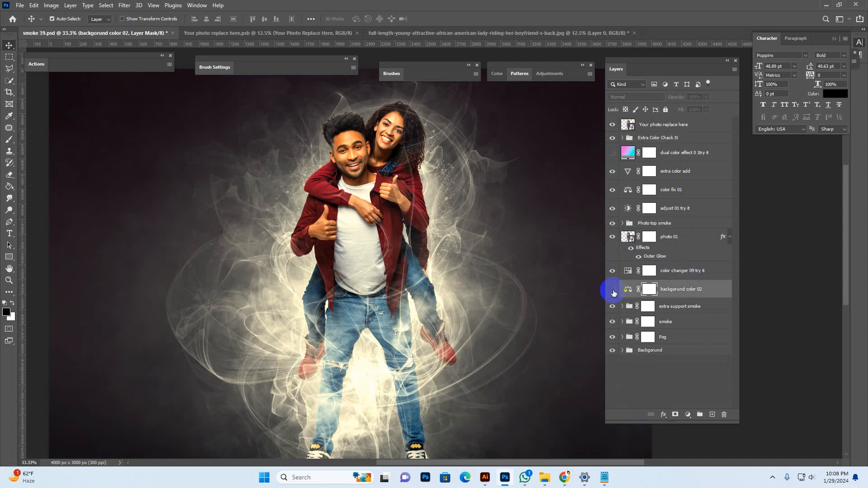
pyautogui.click(613, 290)
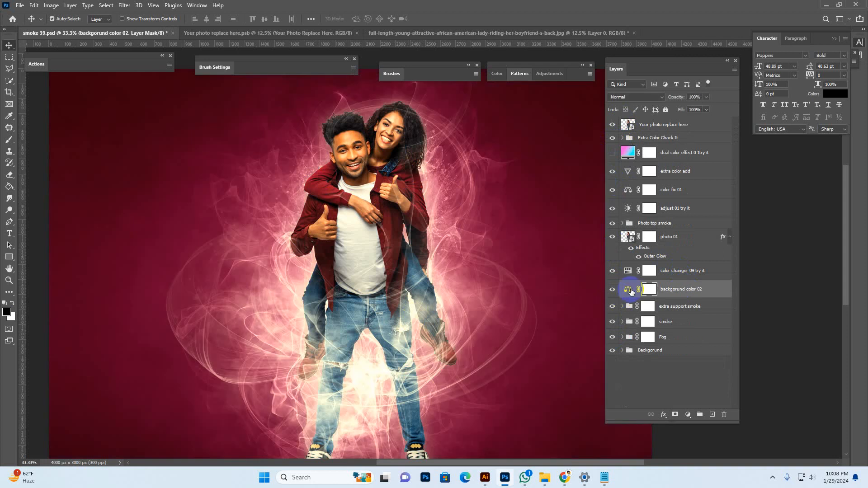
pyautogui.doubleClick(628, 291)
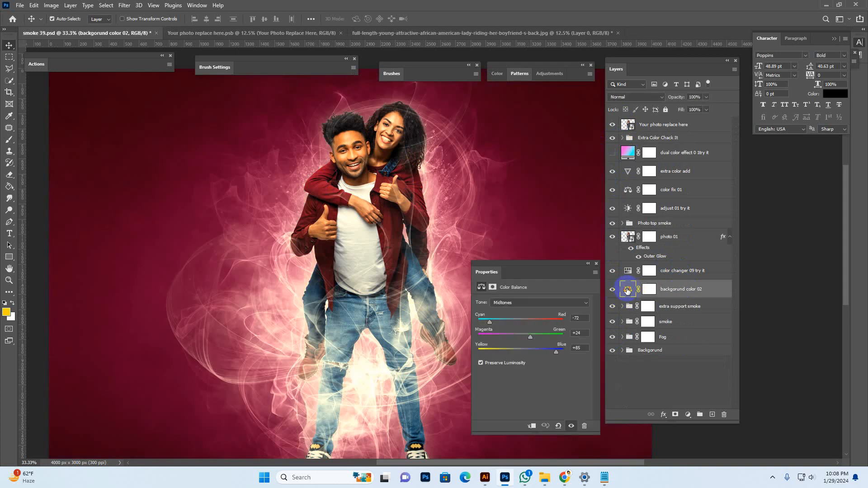
pyautogui.moveTo(536, 324); pyautogui.dragTo(518, 321)
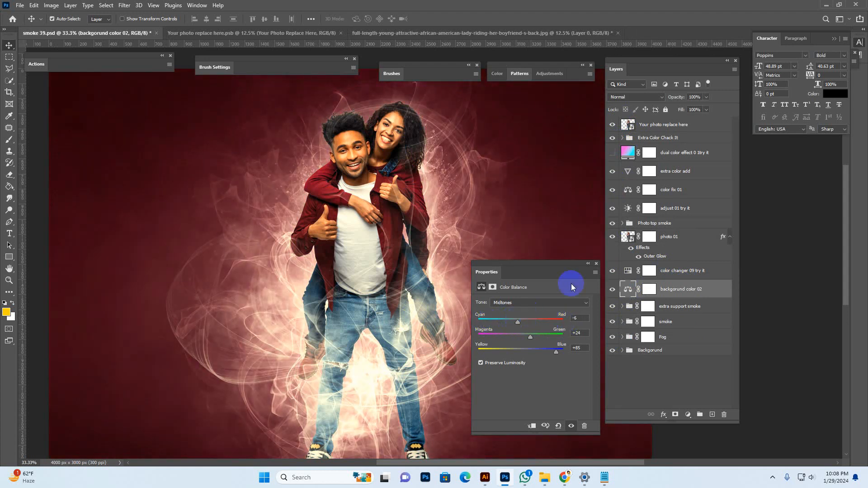
pyautogui.click(597, 264)
pyautogui.click(612, 289)
# Compare the image with the extra support smoke group hidden and shown, leaving the group visible
pyautogui.click(678, 306)
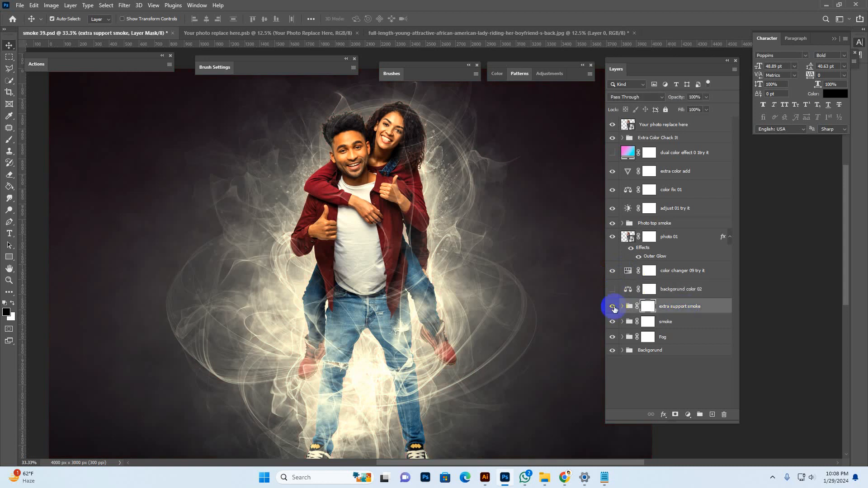
pyautogui.click(613, 308)
pyautogui.click(843, 373)
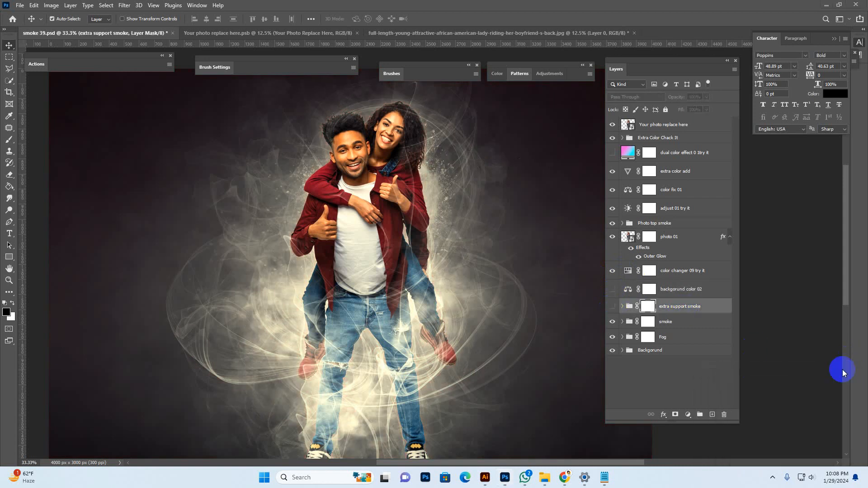
pyautogui.click(612, 307)
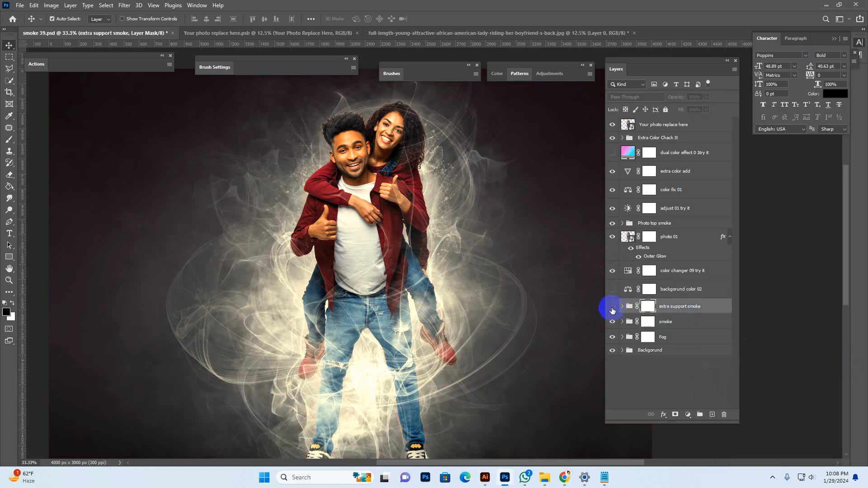
pyautogui.click(612, 309)
pyautogui.click(612, 310)
# Compare the smoke group and the Fog group off and on, leaving both visible
pyautogui.click(664, 323)
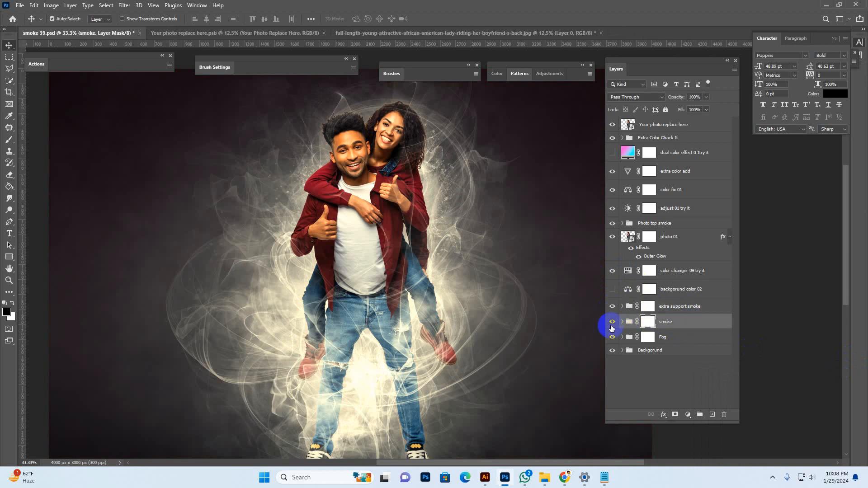
pyautogui.click(612, 326)
pyautogui.click(613, 325)
pyautogui.click(664, 338)
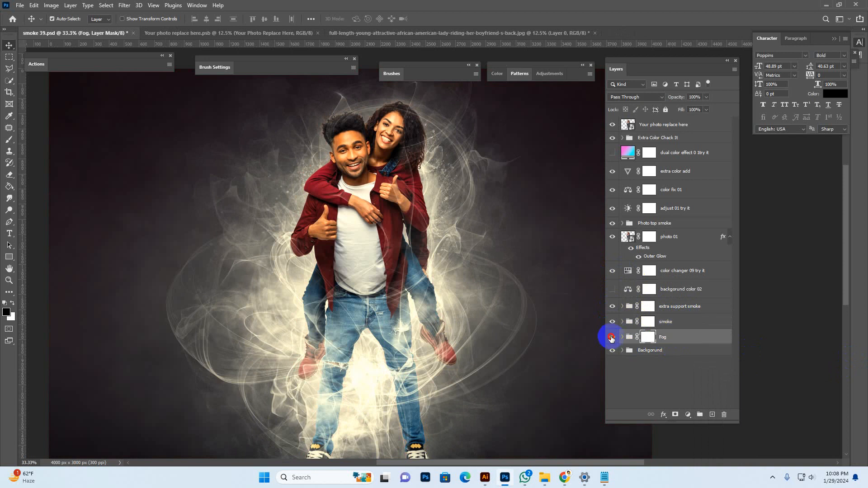
pyautogui.click(612, 338)
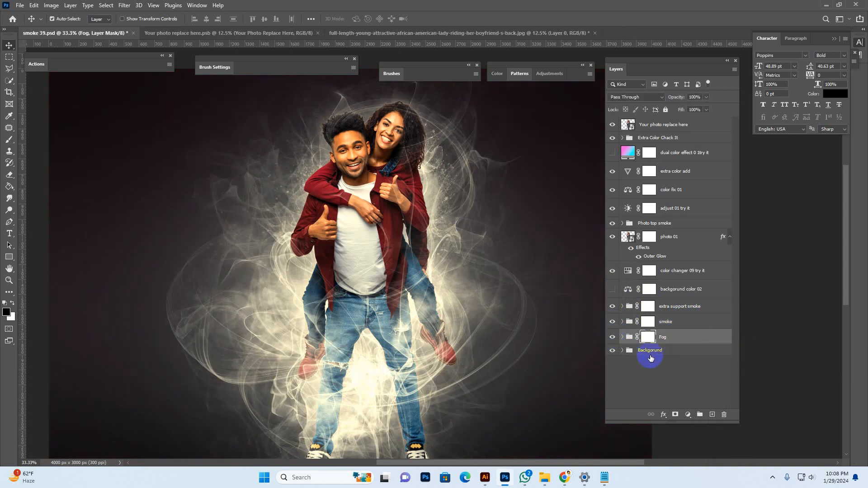
pyautogui.click(612, 339)
# Hide the background group to check the smoke on transparency, show it again, and dismiss the WhatsApp notifications
pyautogui.click(630, 351)
pyautogui.click(612, 351)
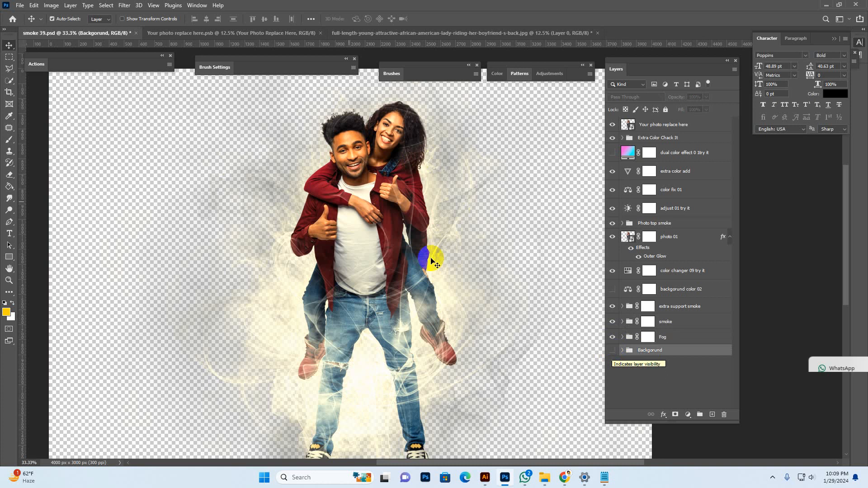
pyautogui.click(855, 378)
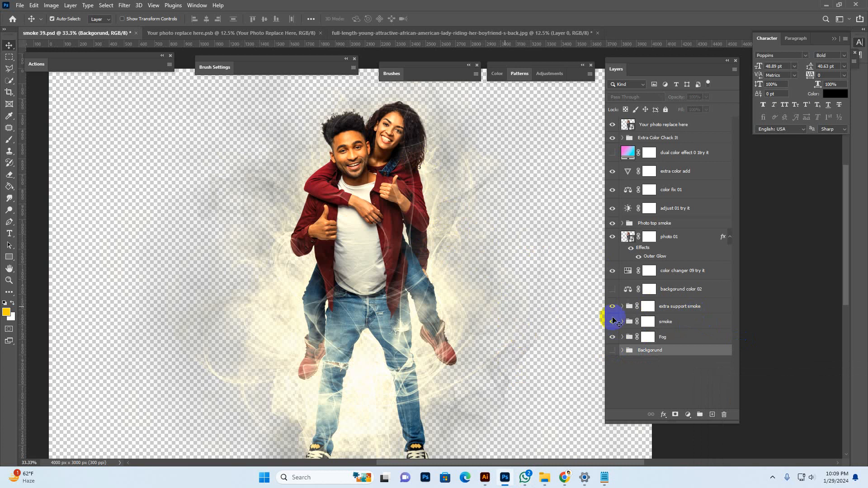
pyautogui.click(613, 351)
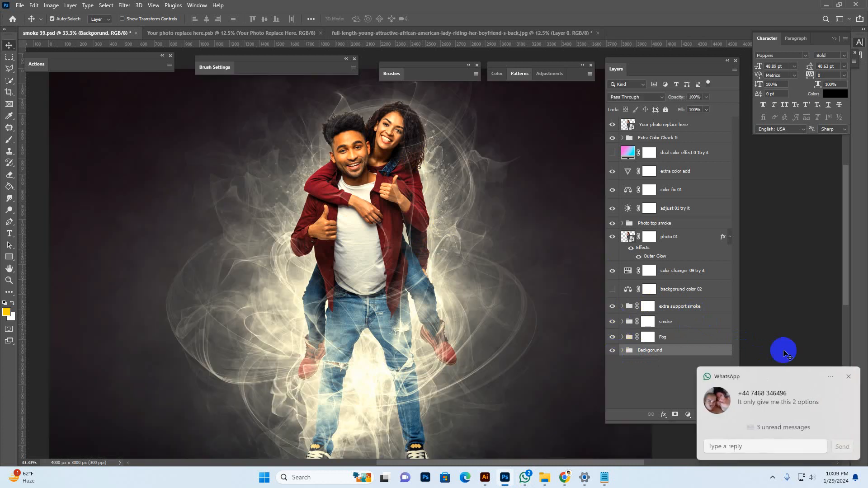
pyautogui.click(849, 377)
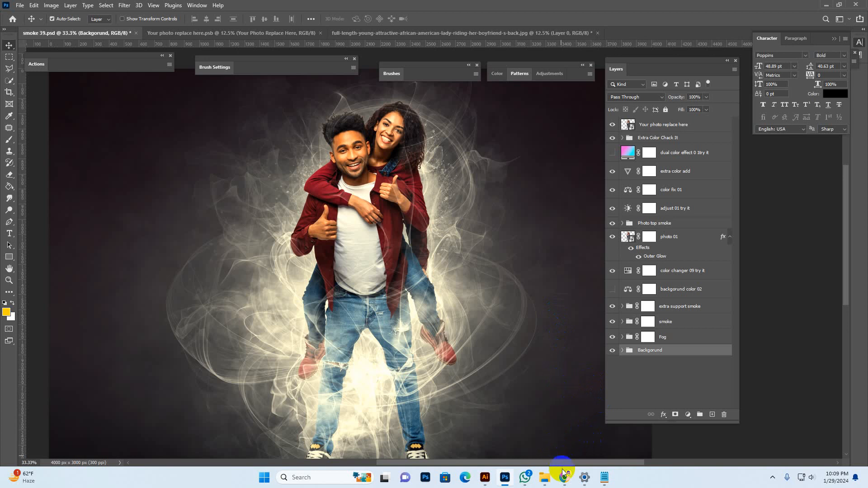
# Switch to the Photoshop Action flash sale page in Chrome and browse the listed photo effect items
pyautogui.moveTo(565, 476)
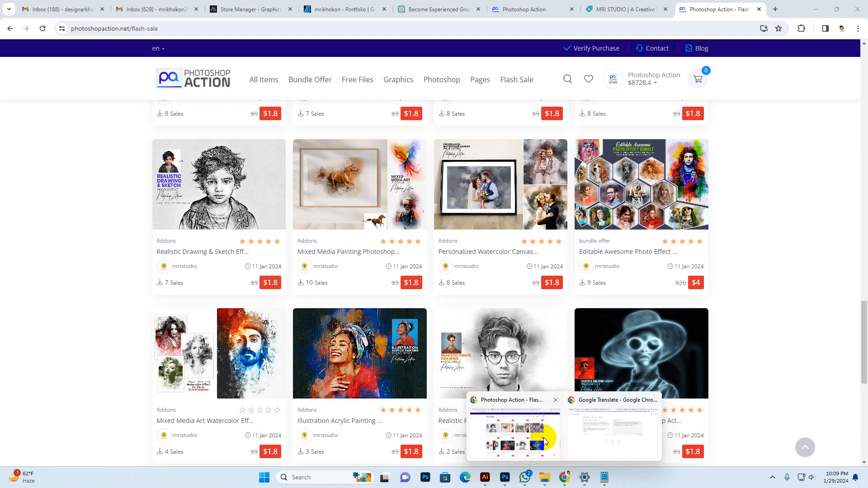
pyautogui.click(536, 432)
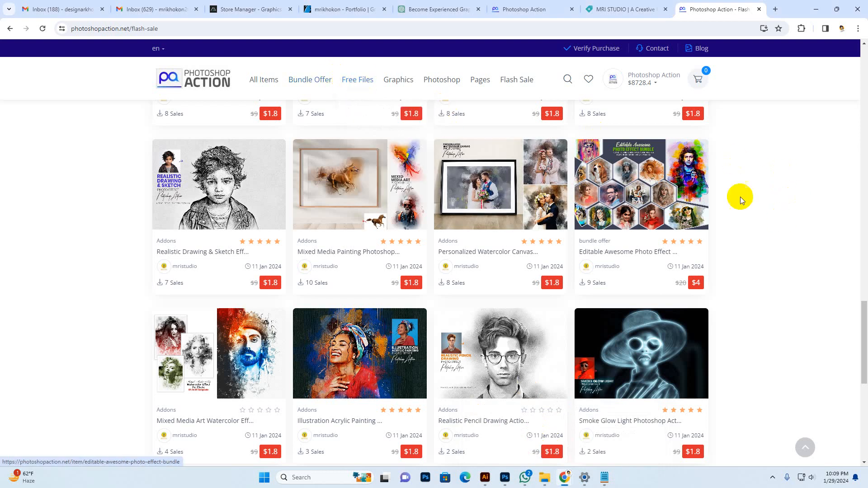
pyautogui.scroll(-2, 759, 248)
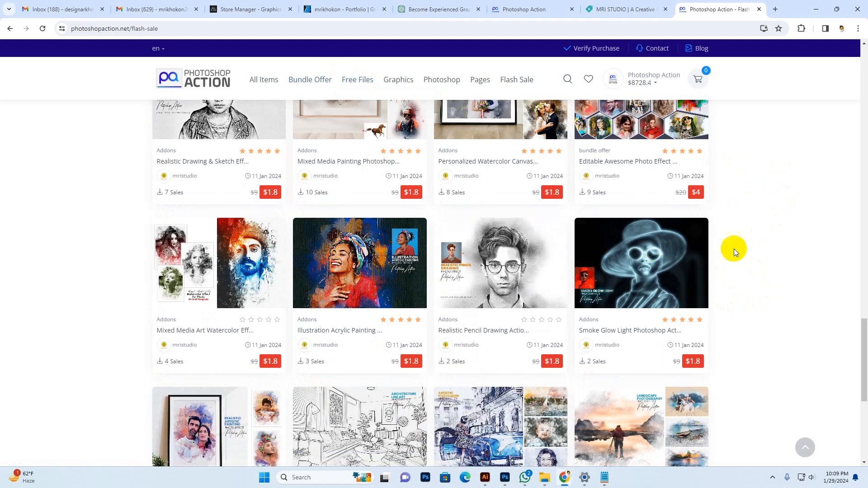
pyautogui.scroll(5, 775, 271)
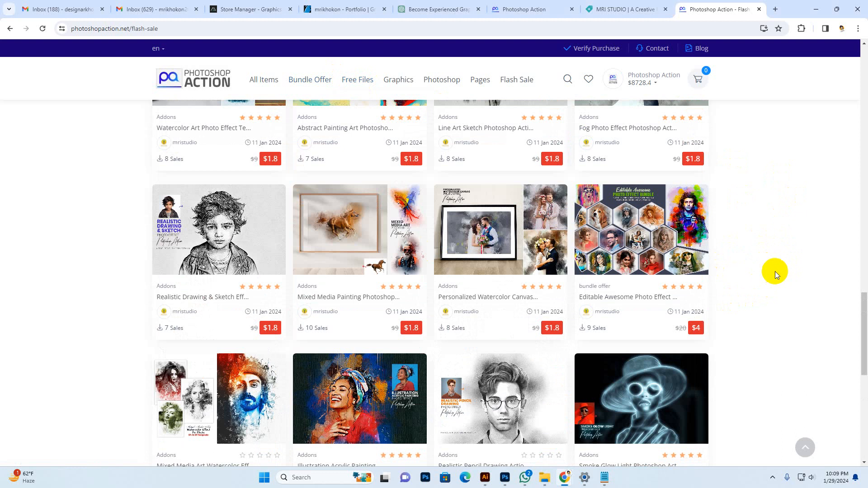